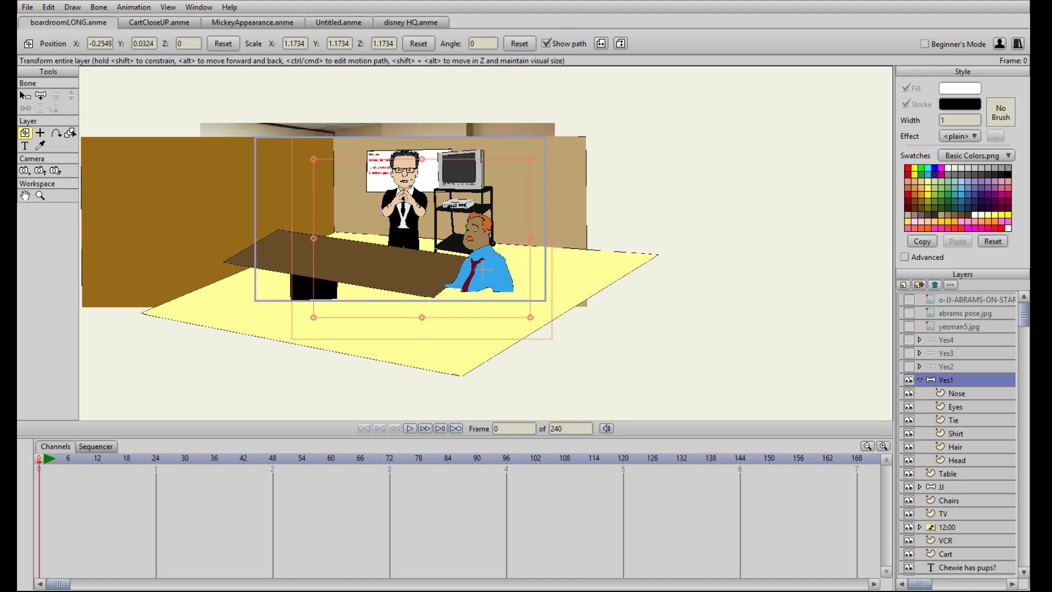
Step: On the Eyes layer of Yes1, select the seated man's far eye and enlarge it
scroll(486, 243, "up", 5)
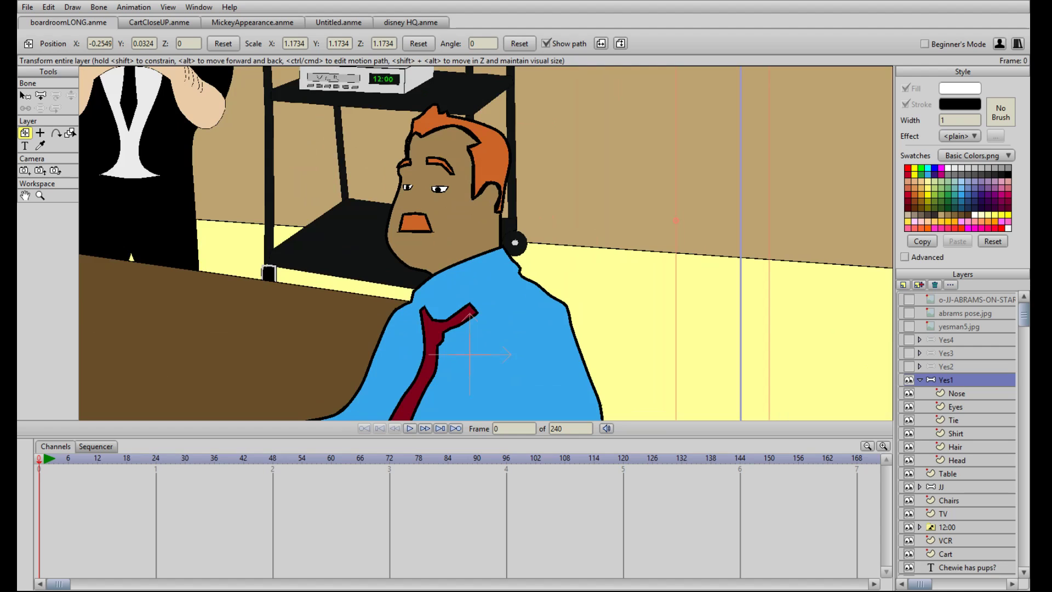
scroll(465, 258, "up", 6)
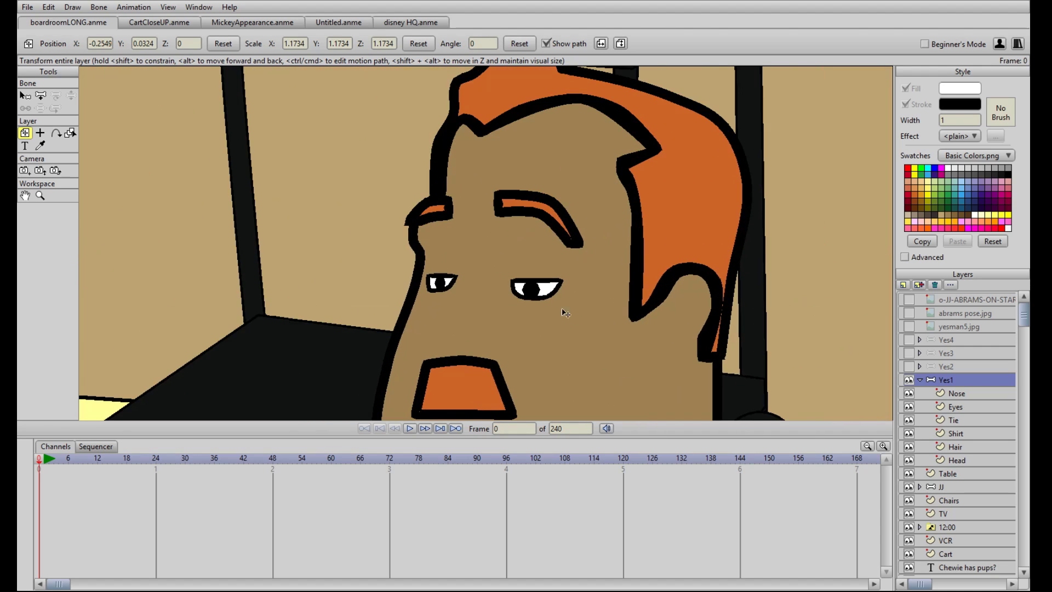
left_click_drag(553, 330, 499, 273)
left_click(952, 406)
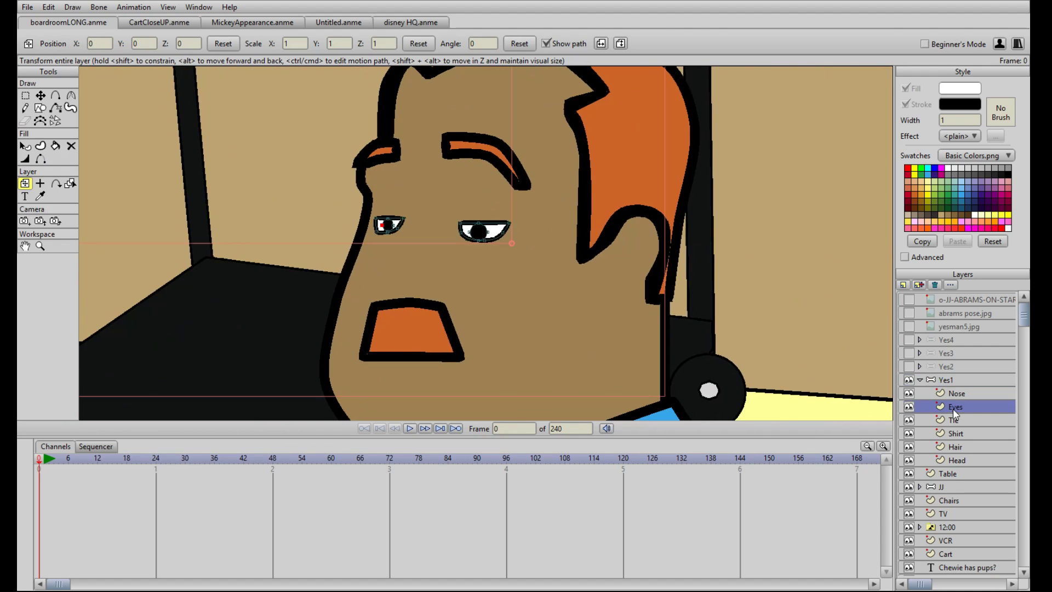
scroll(464, 264, "up", 5)
key("g")
left_click_drag(274, 252, 376, 165)
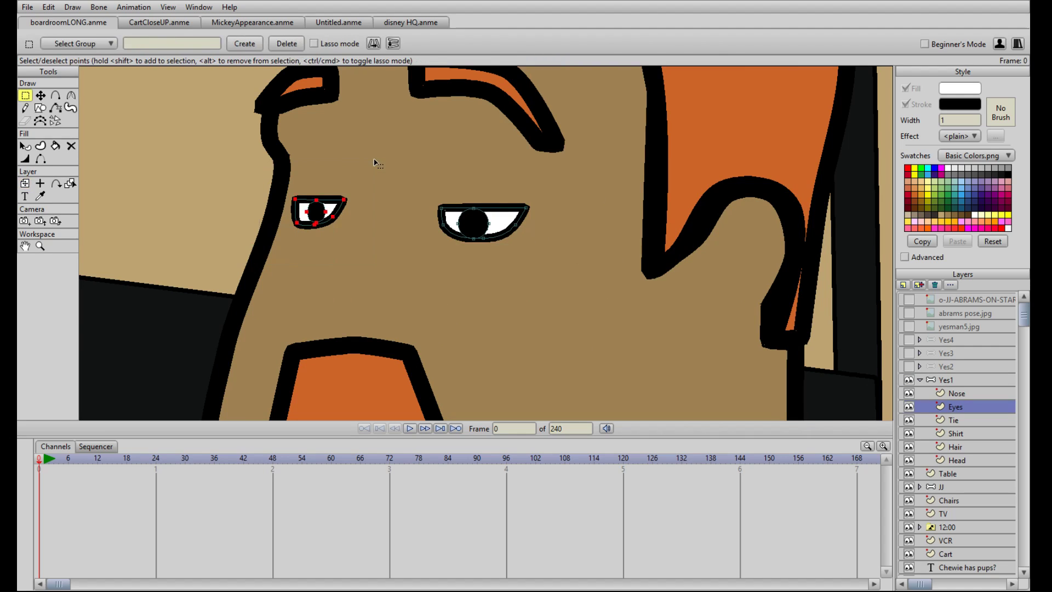
key("t")
mouse_move(344, 224)
left_mouse_down()
mouse_move(354, 237)
mouse_move(333, 218)
left_mouse_up()
Step: Select the points of the seated man's near eye and enlarge the eye evenly around its position
key("g")
left_click_drag(412, 254, 546, 189)
key("t")
left_click_drag(527, 240, 536, 247)
left_click_drag(501, 204, 500, 212)
scroll(505, 221, "down", 5)
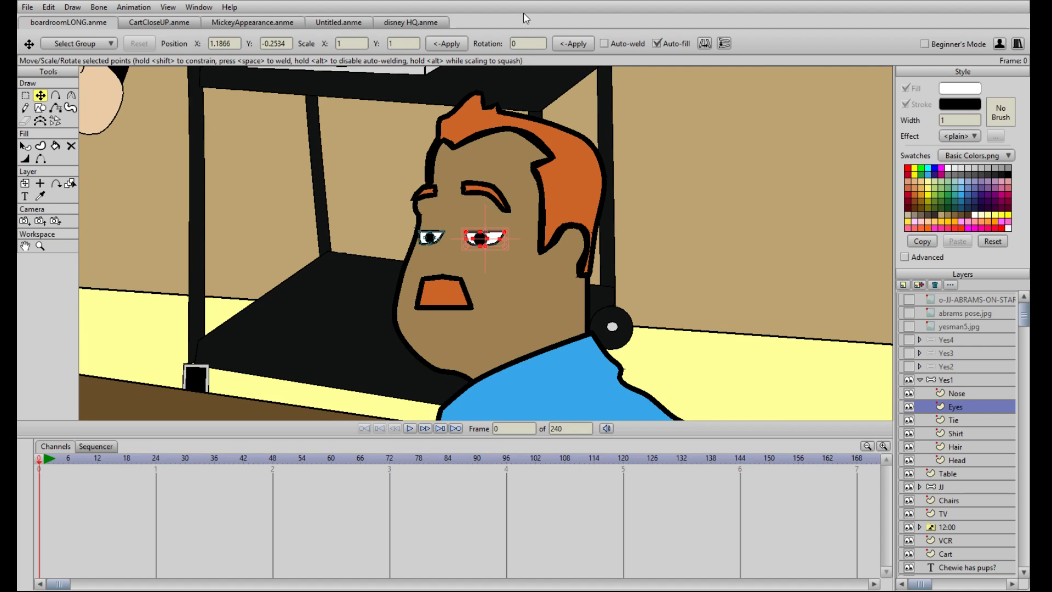
Step: Enlarge the far eye further and shift it toward the front edge of the face
scroll(503, 239, "up", 3)
key("g")
left_click_drag(343, 258, 423, 190)
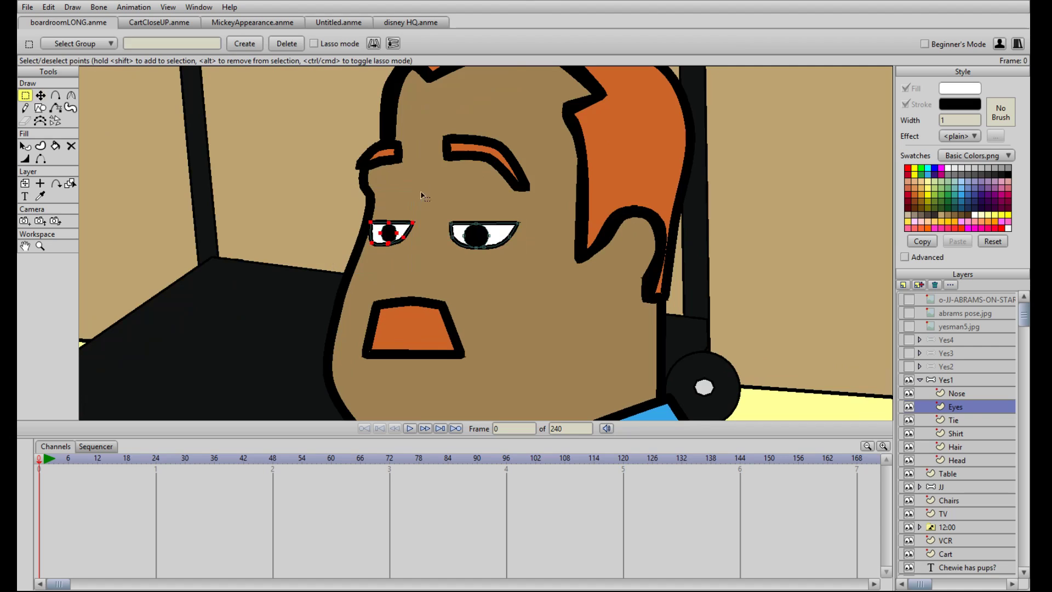
key("t")
mouse_move(416, 247)
left_mouse_down()
mouse_move(421, 225)
mouse_move(405, 236)
left_mouse_up()
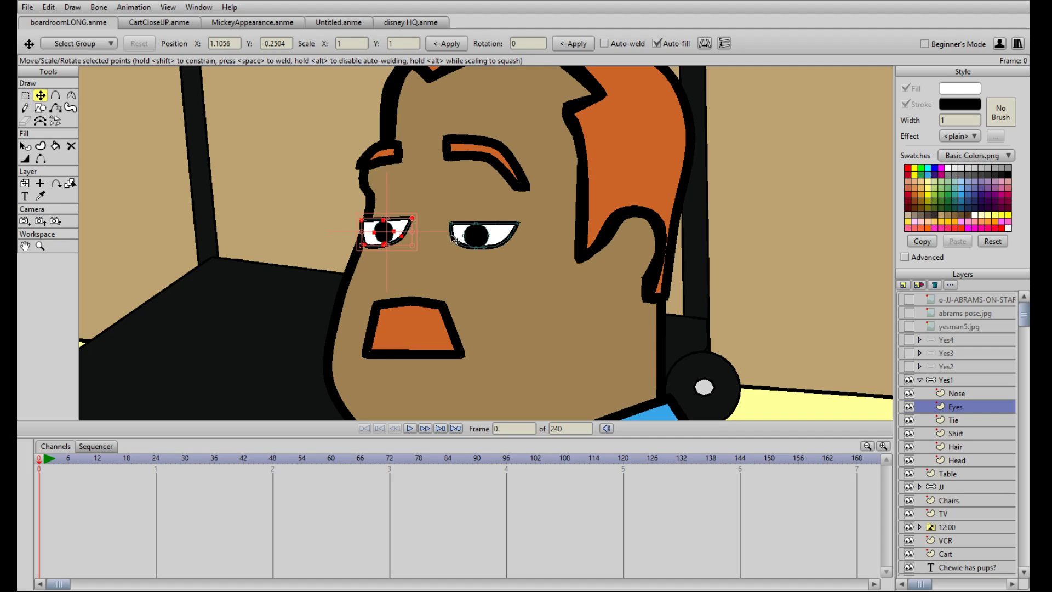
Step: Select the near eye, resize it slightly and nudge it toward the far eye
key("g")
left_click_drag(436, 270, 558, 176)
key("t")
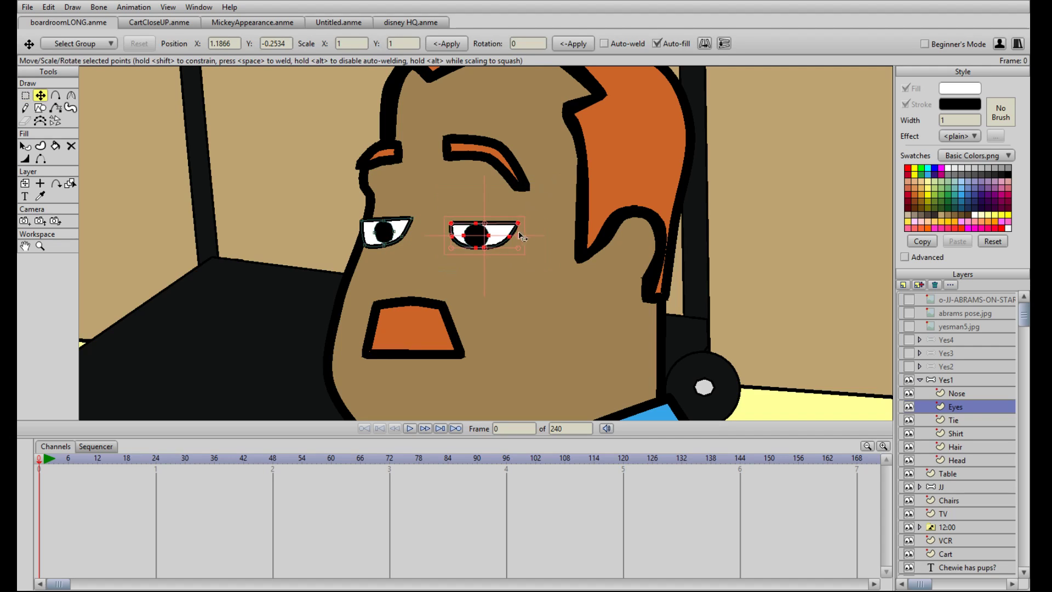
left_click_drag(517, 248, 523, 250)
left_click_drag(502, 236, 498, 234)
scroll(541, 289, "down", 3)
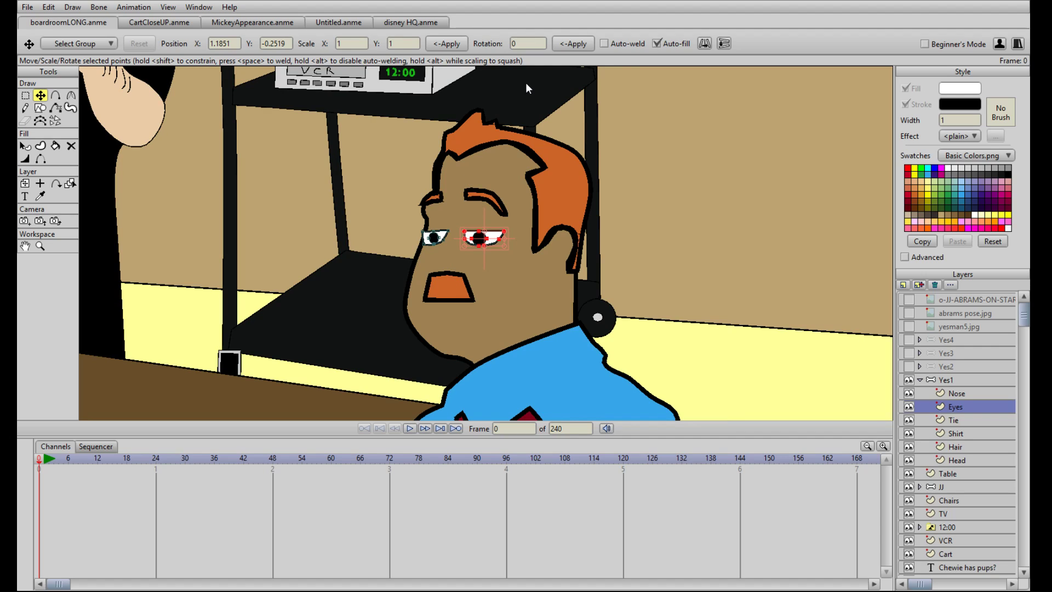
Step: Scale the near eye up a little more, including its pupil
scroll(518, 142, "up", 3)
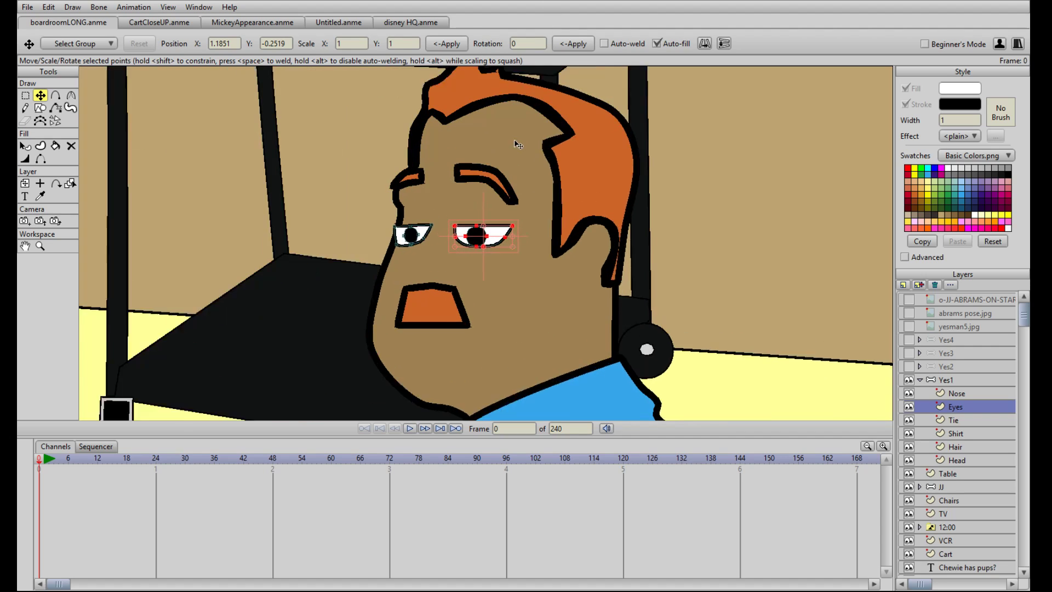
key("g")
key("t")
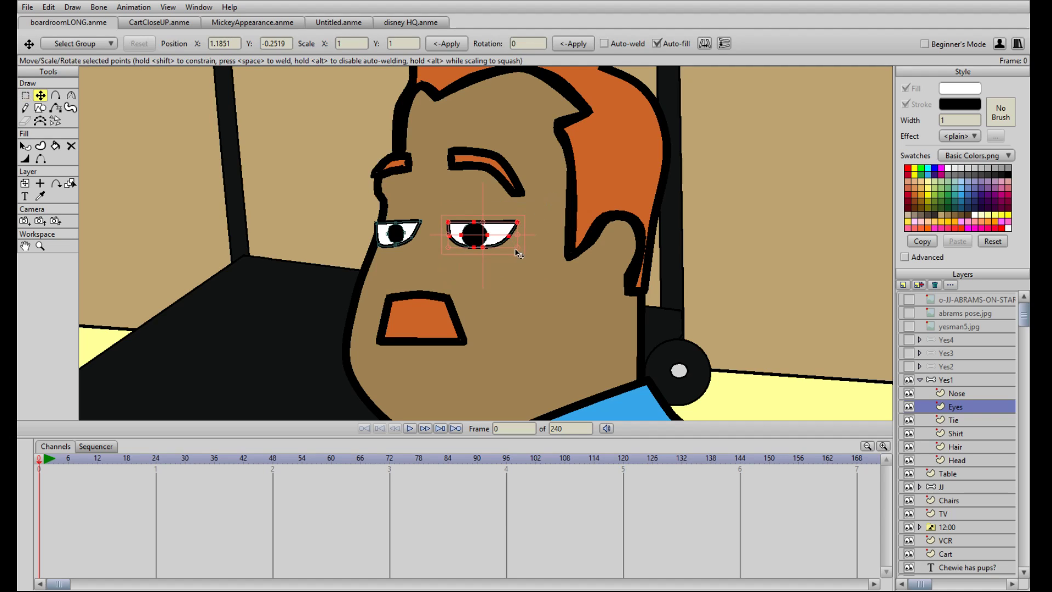
left_click_drag(519, 251, 524, 253)
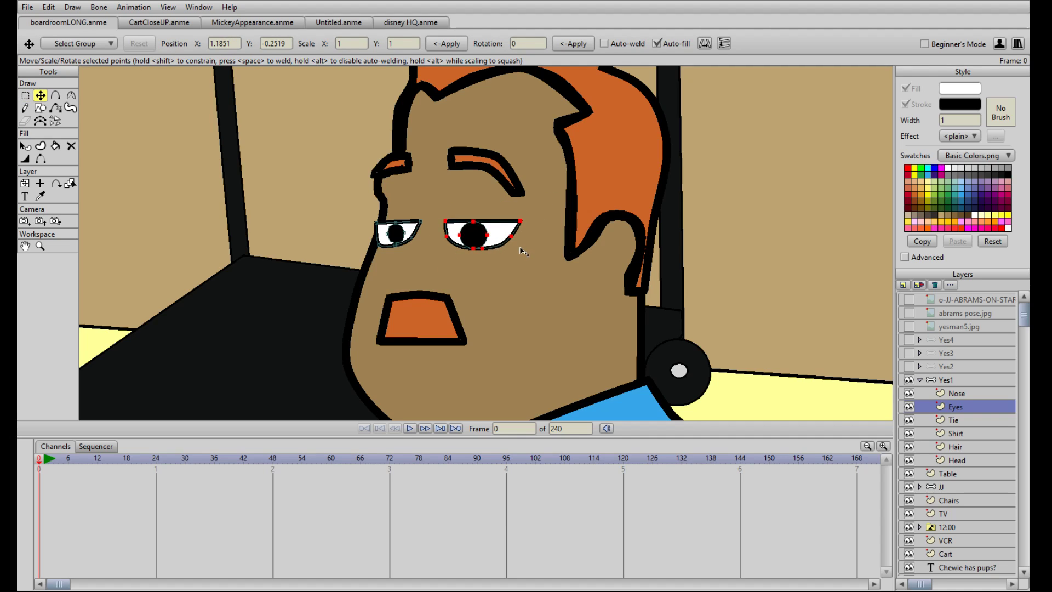
Step: Select the far eye again and adjust its size and position at the face edge to match the near eye
key("g")
left_click_drag(320, 254, 433, 199)
key("t")
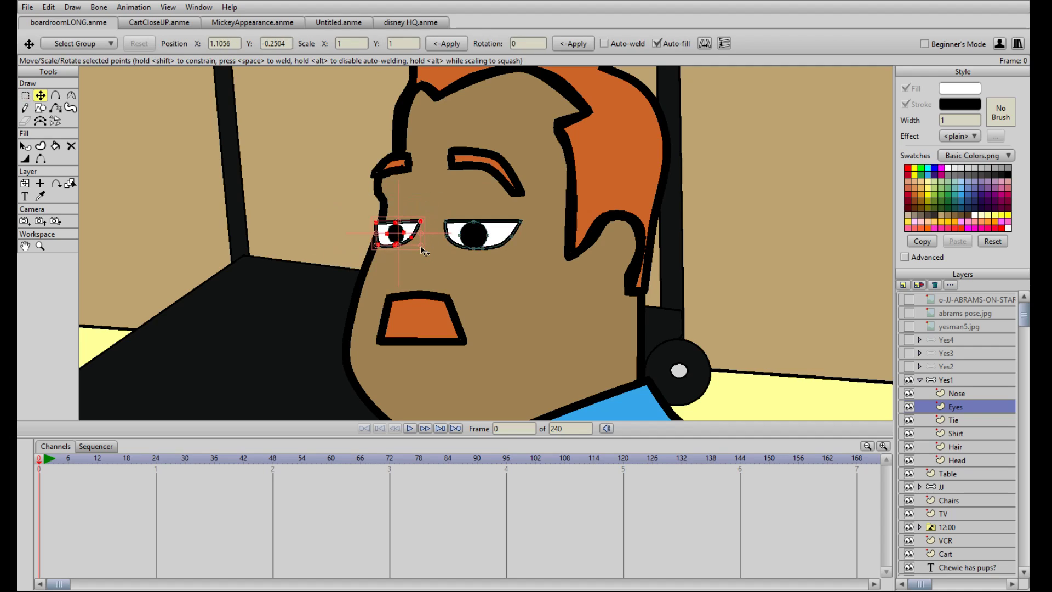
mouse_move(422, 245)
left_mouse_down()
mouse_move(427, 228)
mouse_move(416, 230)
left_mouse_up()
scroll(463, 269, "down", 3)
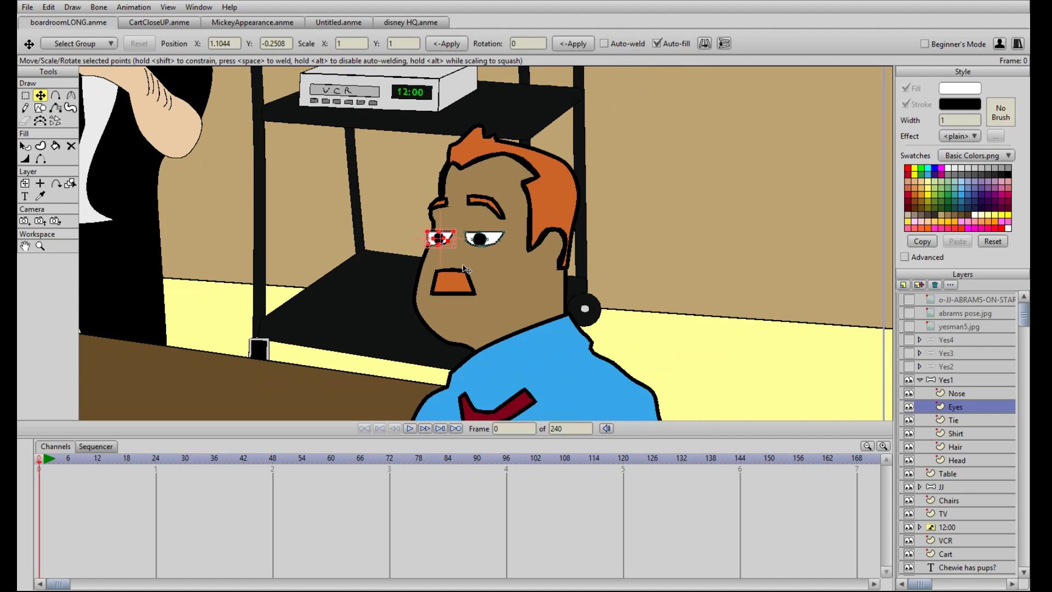
scroll(464, 269, "down", 3)
Step: Show the yesman5.jpg reference image and toggle it to compare the drawn character with the original pose
scroll(461, 269, "up", 5)
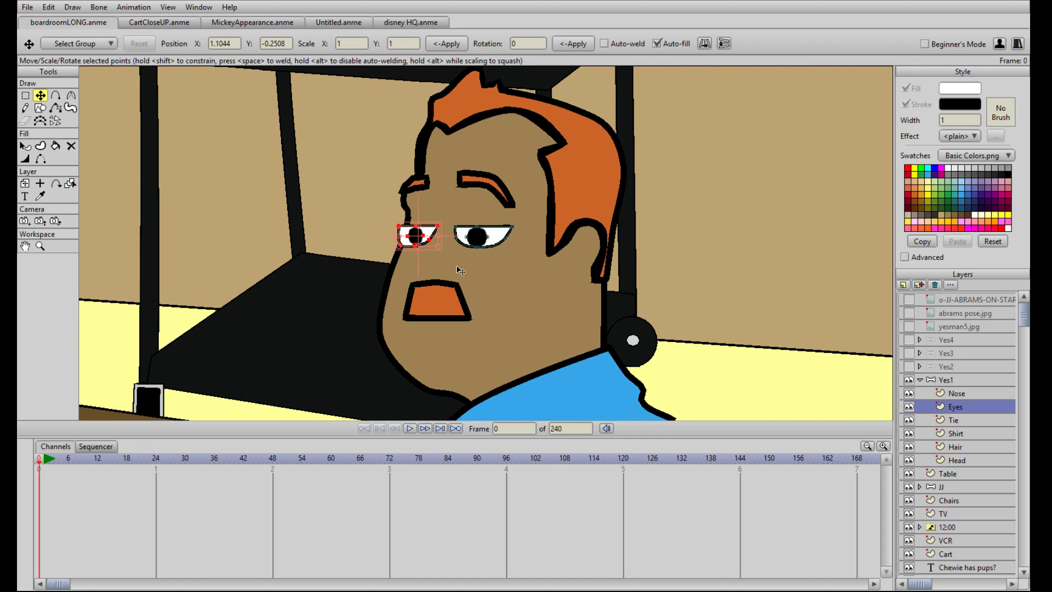
left_click_drag(469, 282, 472, 157)
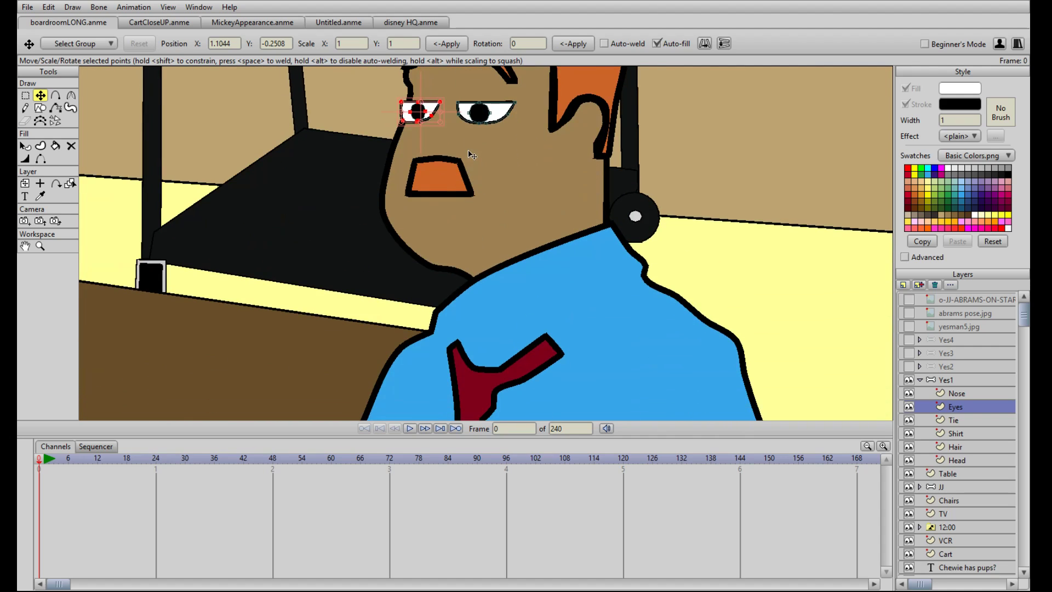
scroll(488, 211, "down", 2)
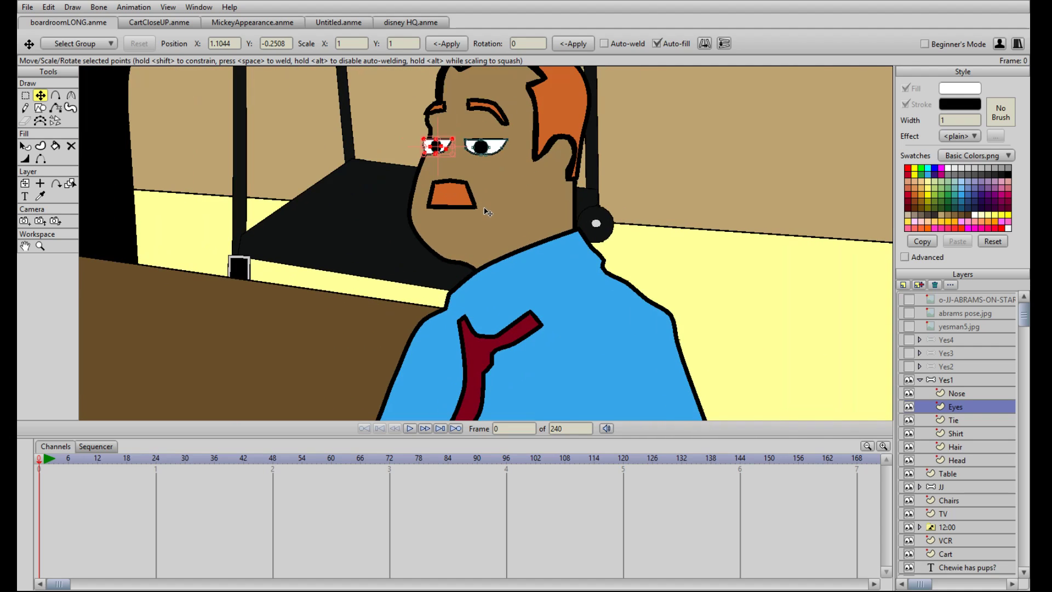
scroll(481, 228, "up", 3)
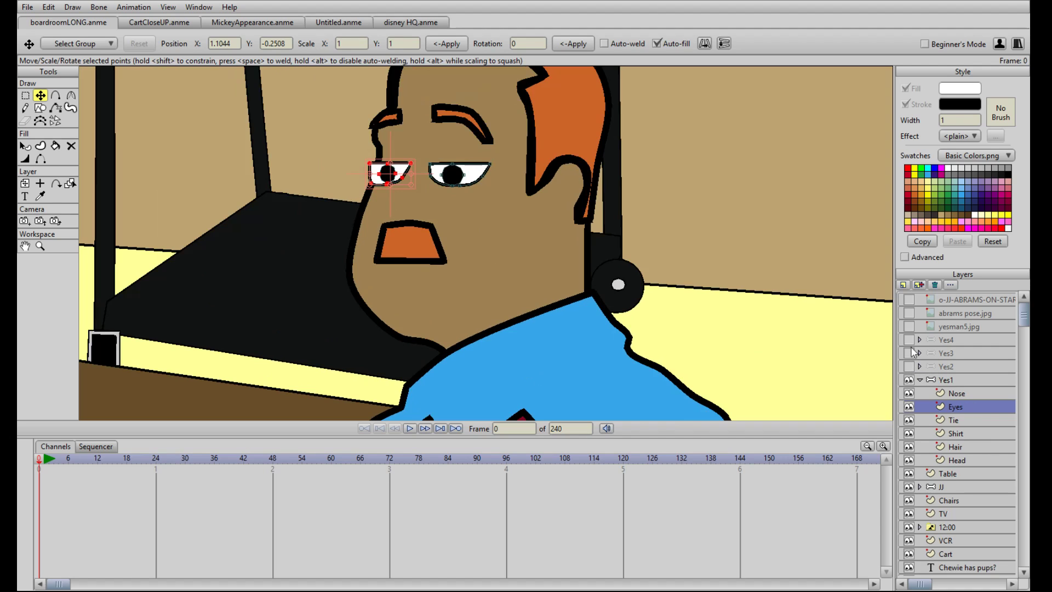
left_click(909, 327)
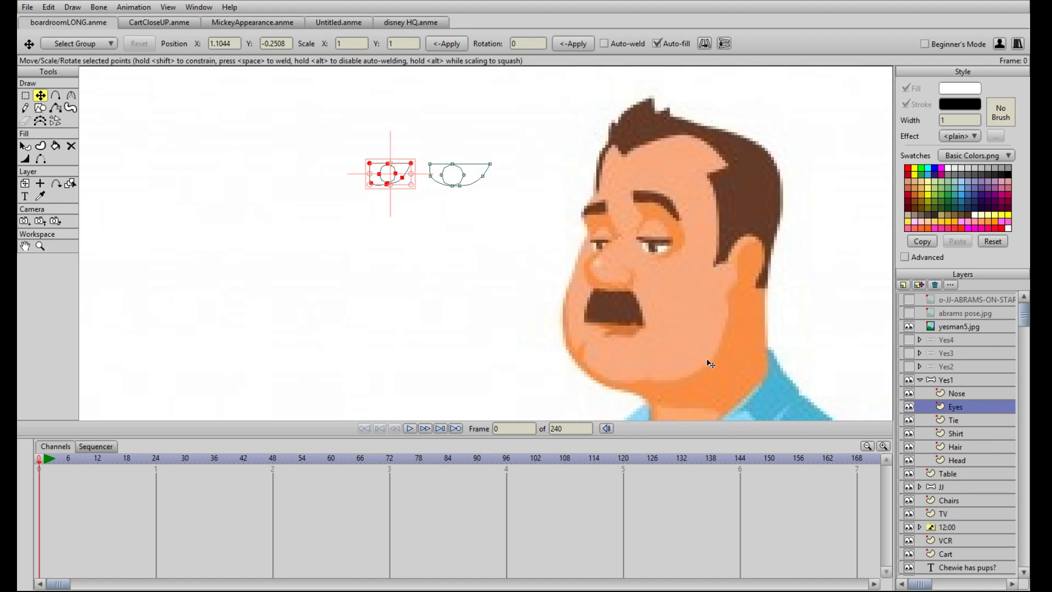
scroll(585, 300, "down", 3)
scroll(585, 301, "down", 2)
scroll(735, 281, "up", 1)
left_click(909, 327)
left_click(910, 327)
left_click(909, 327)
left_click(910, 327)
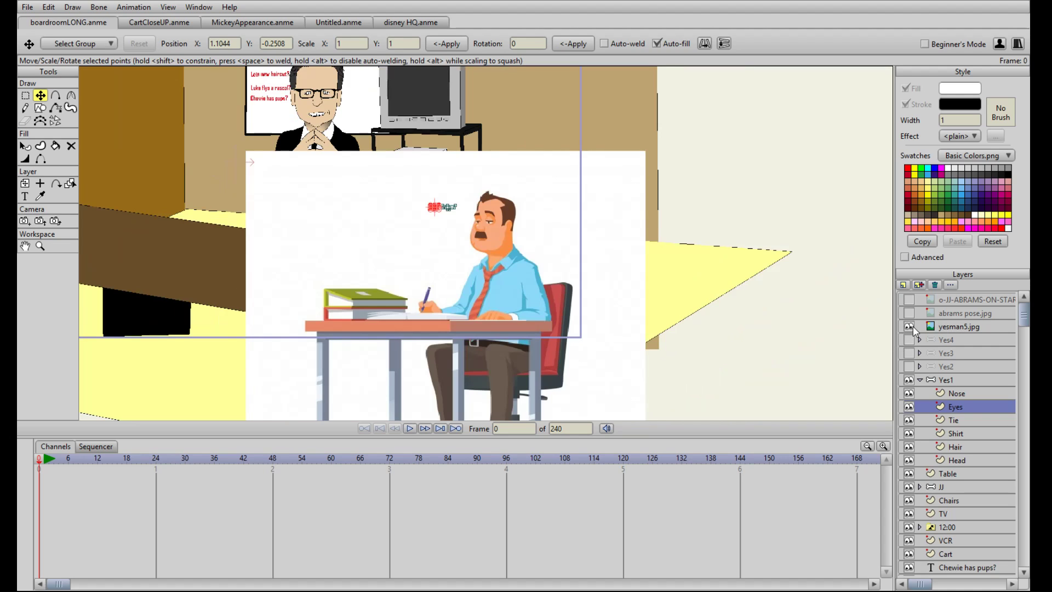
Step: Move the yesman5.jpg reference layer over the drawn character, to about X 0.6353, Y -1.0247
left_click(945, 328)
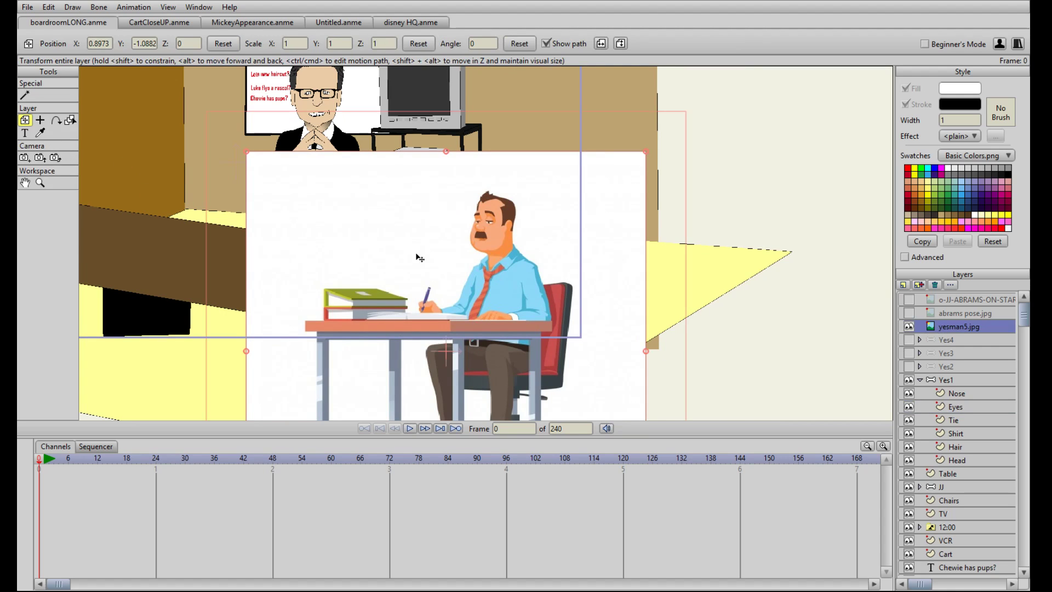
left_click_drag(510, 277, 469, 291)
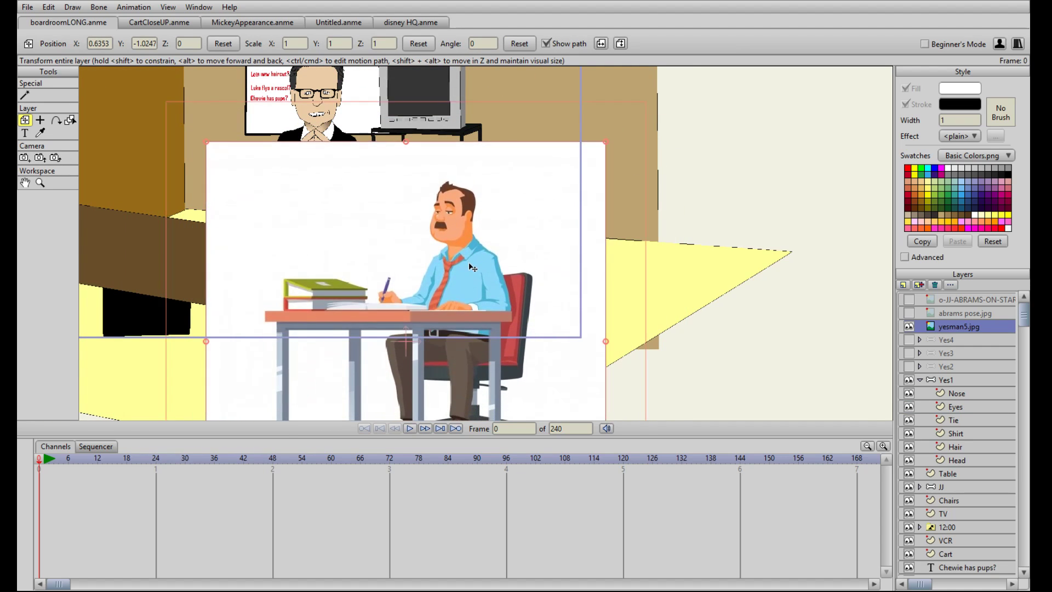
scroll(476, 268, "up", 2)
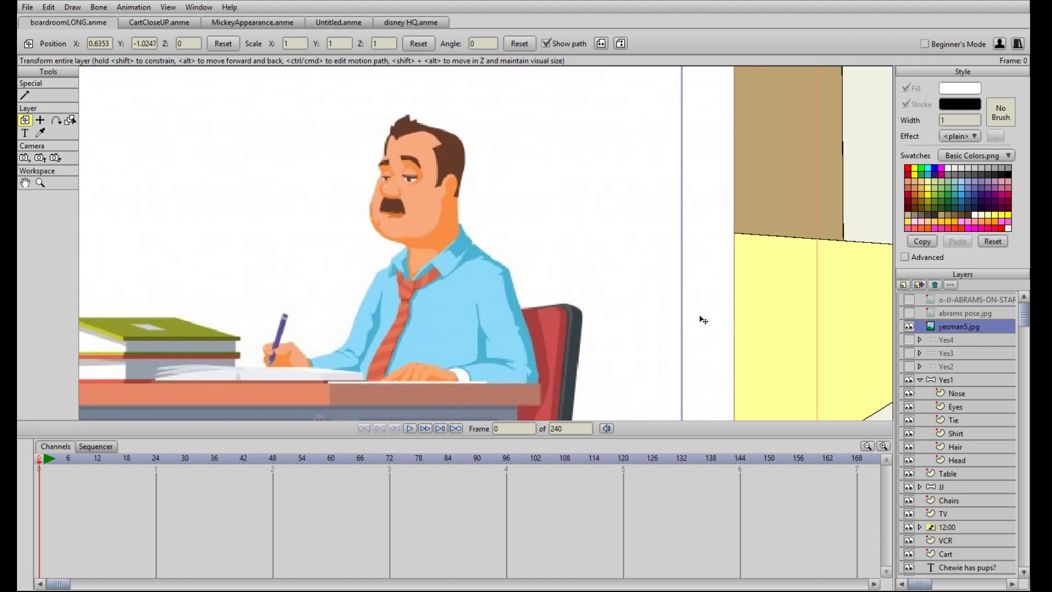
Step: Collapse the Yes1 layer group and toggle the character and reference image visibility to compare their overall poses
left_click(920, 379)
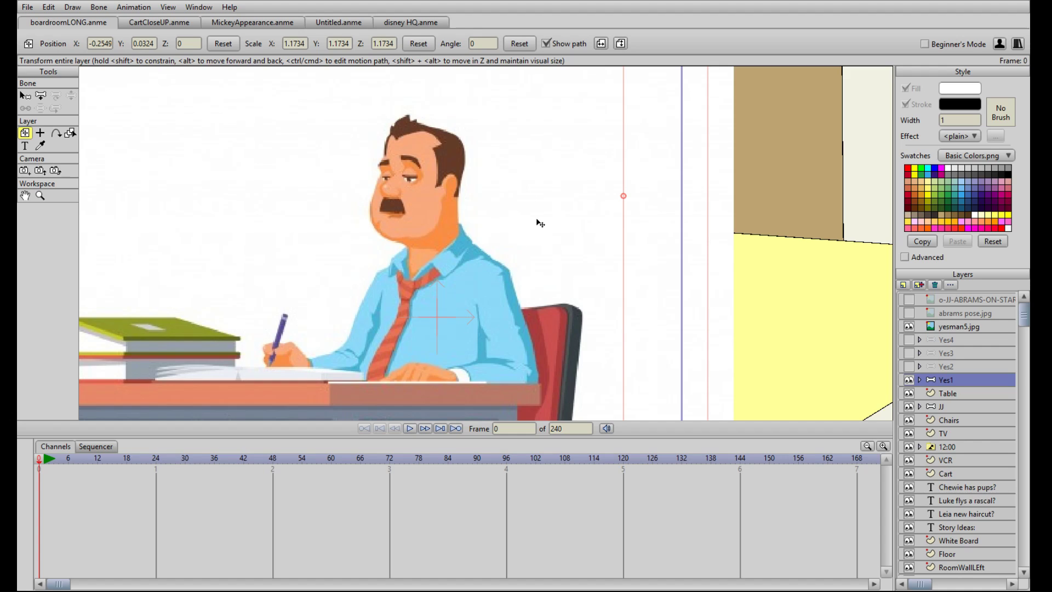
scroll(525, 230, "up", 2)
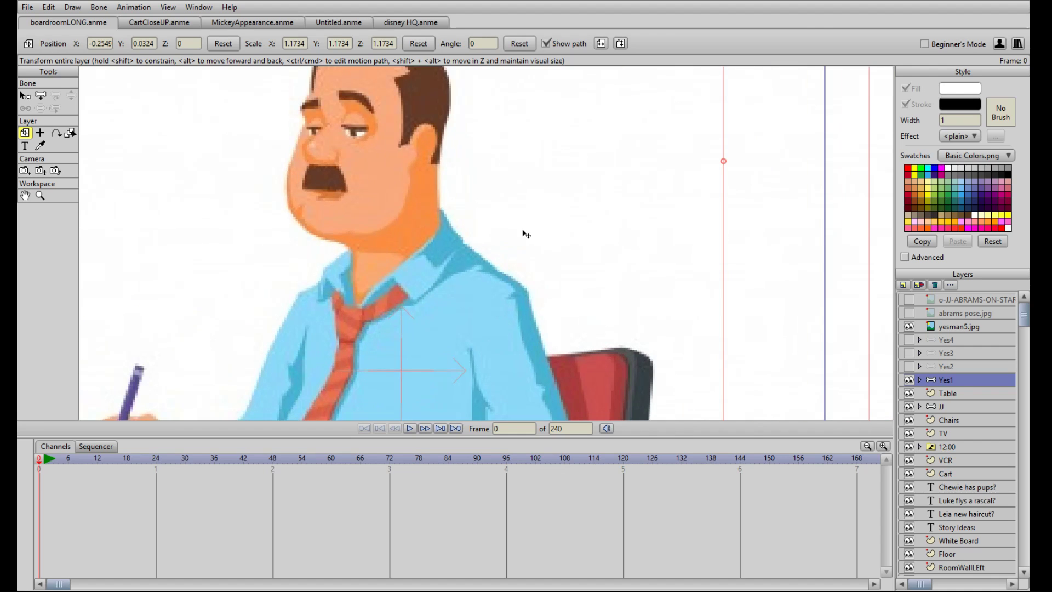
scroll(525, 233, "down", 4)
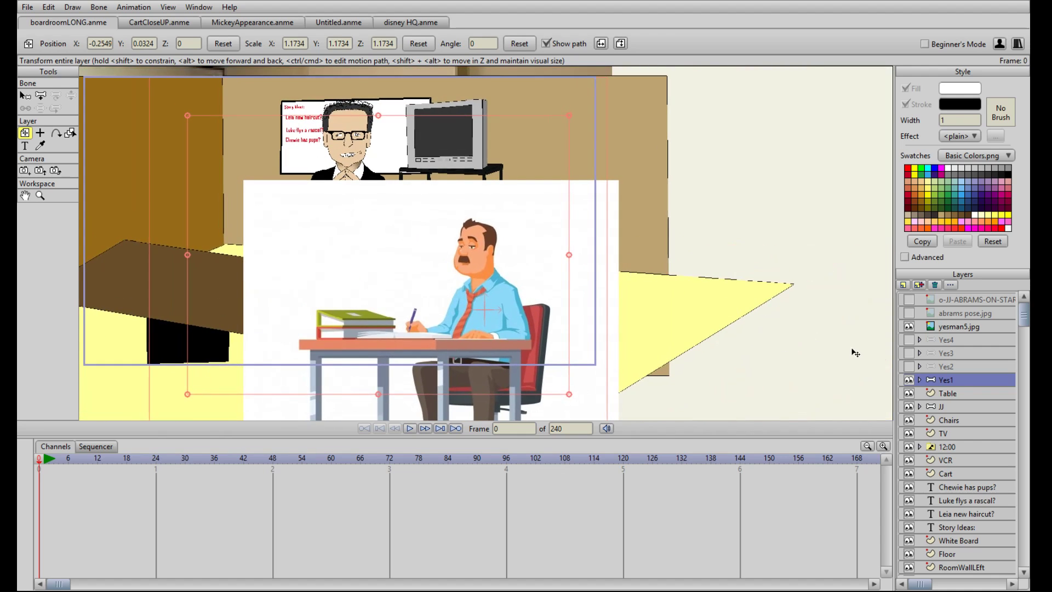
left_click(909, 379)
left_click(909, 380)
left_click(908, 326)
double_click(908, 328)
scroll(641, 350, "up", 5)
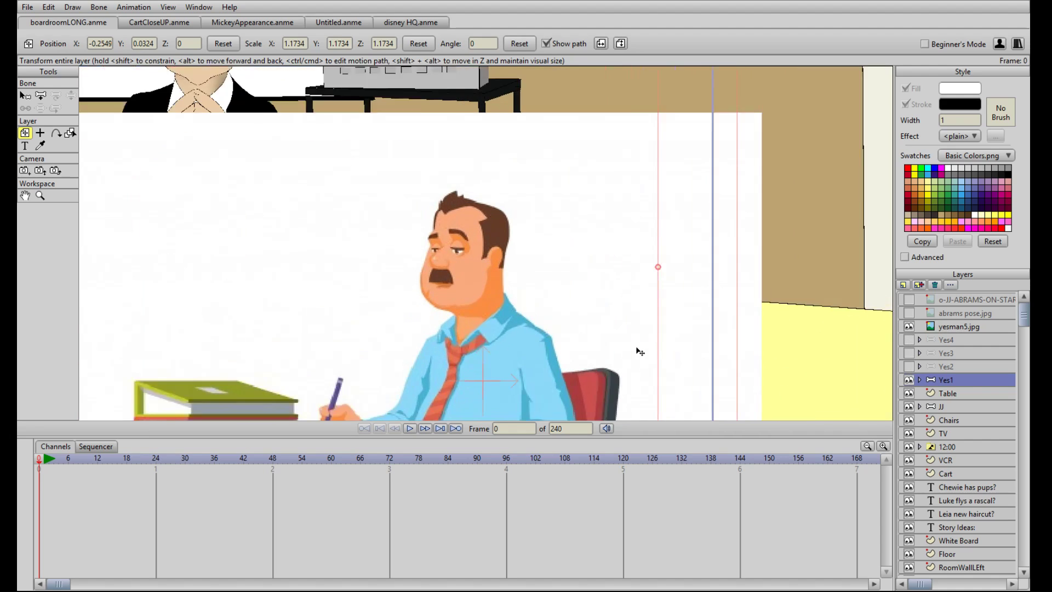
left_click_drag(485, 311, 321, 240)
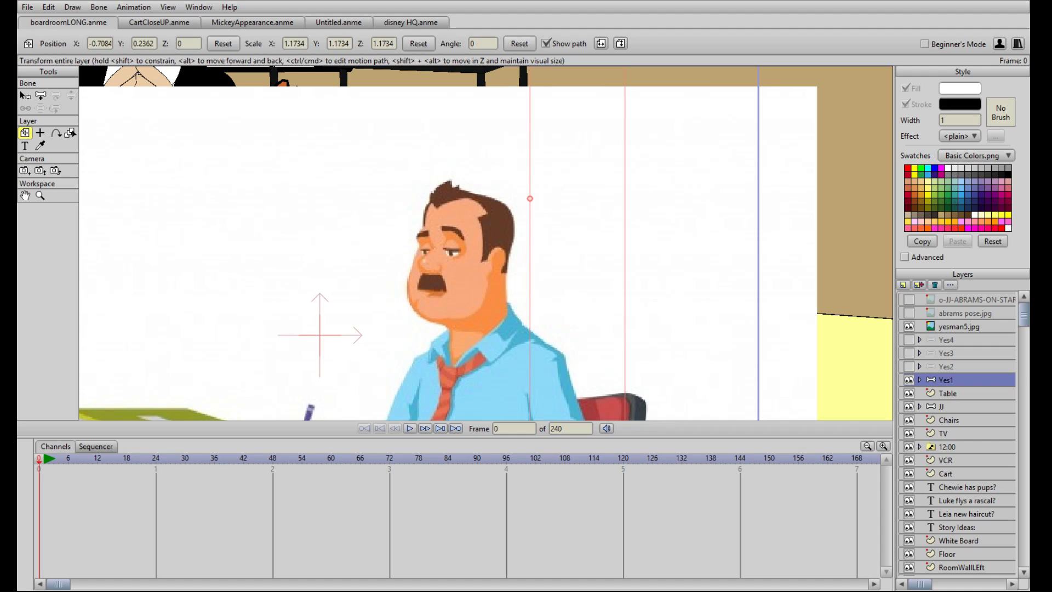
left_click(63, 24)
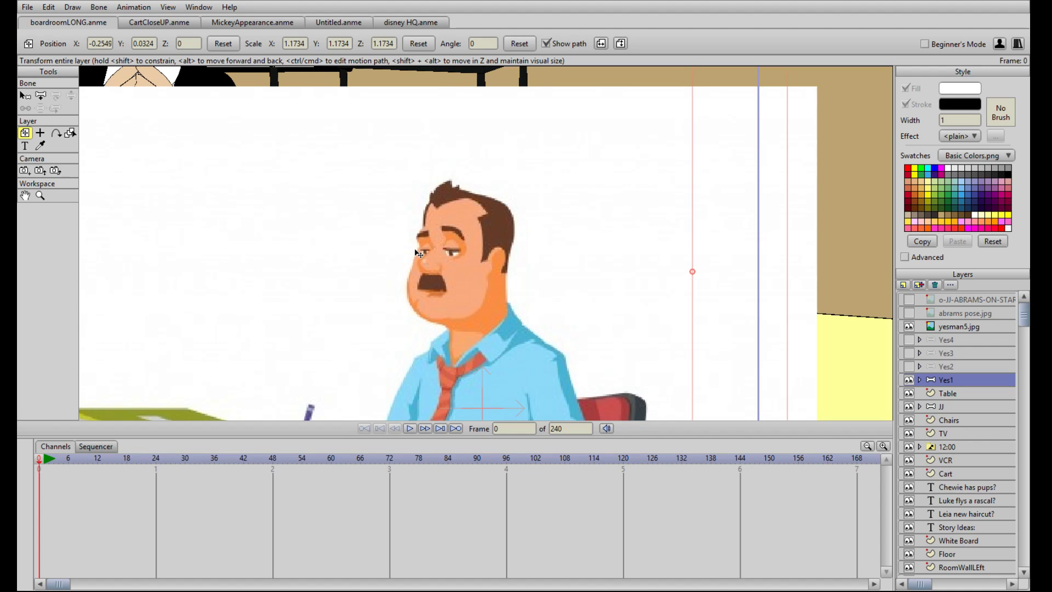
Step: Examine the face, eyes and hair of the man in the reference image, with the Yes1 layer group expanded
scroll(551, 207, "down", 1)
scroll(549, 216, "up", 2)
scroll(558, 211, "up", 3)
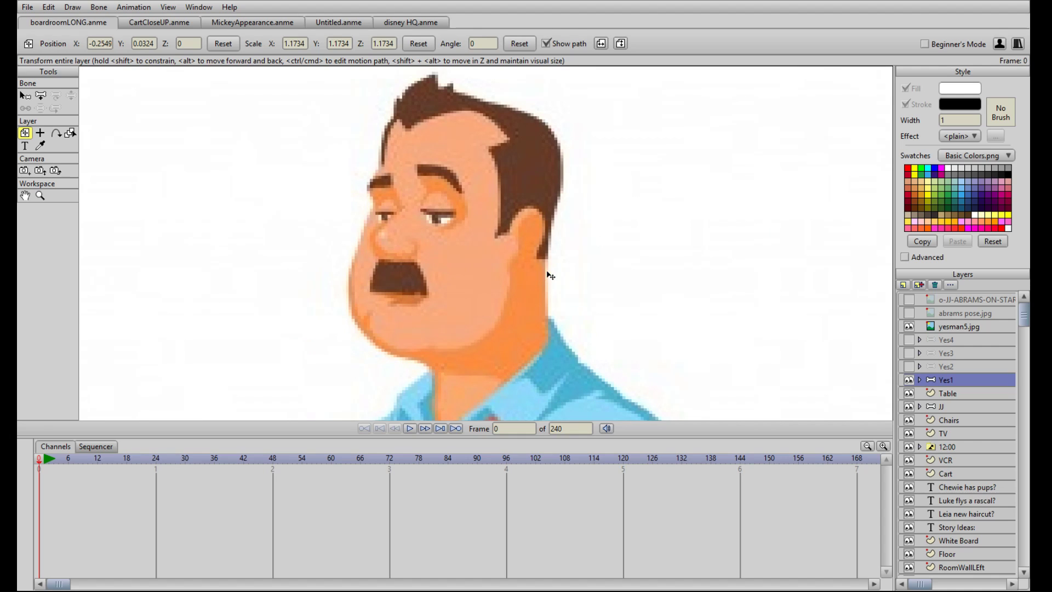
scroll(546, 275, "up", 1)
scroll(549, 275, "down", 1)
left_click(918, 379)
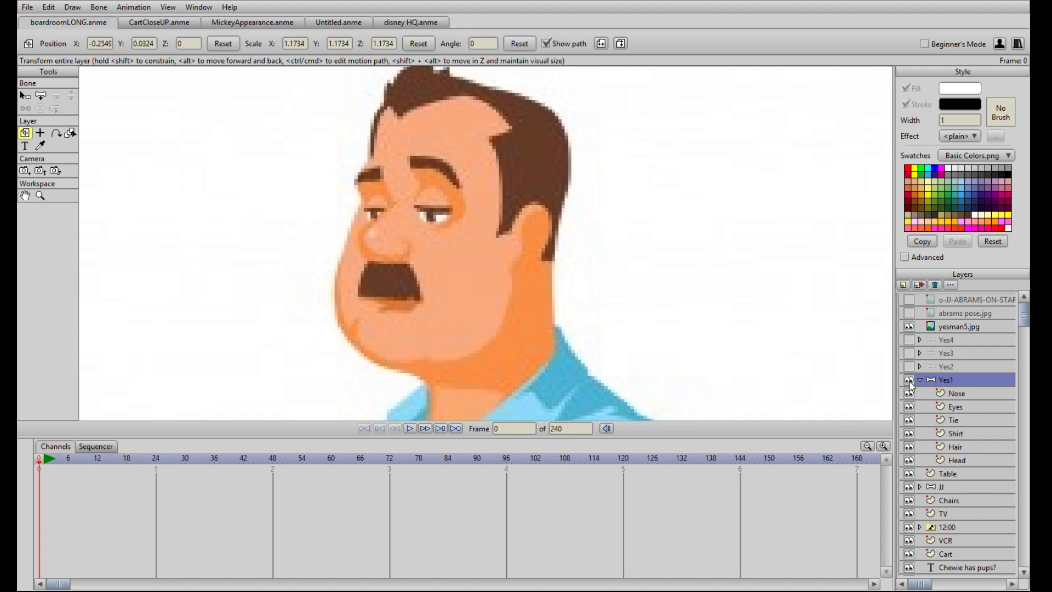
scroll(536, 229, "down", 5)
scroll(537, 230, "up", 6)
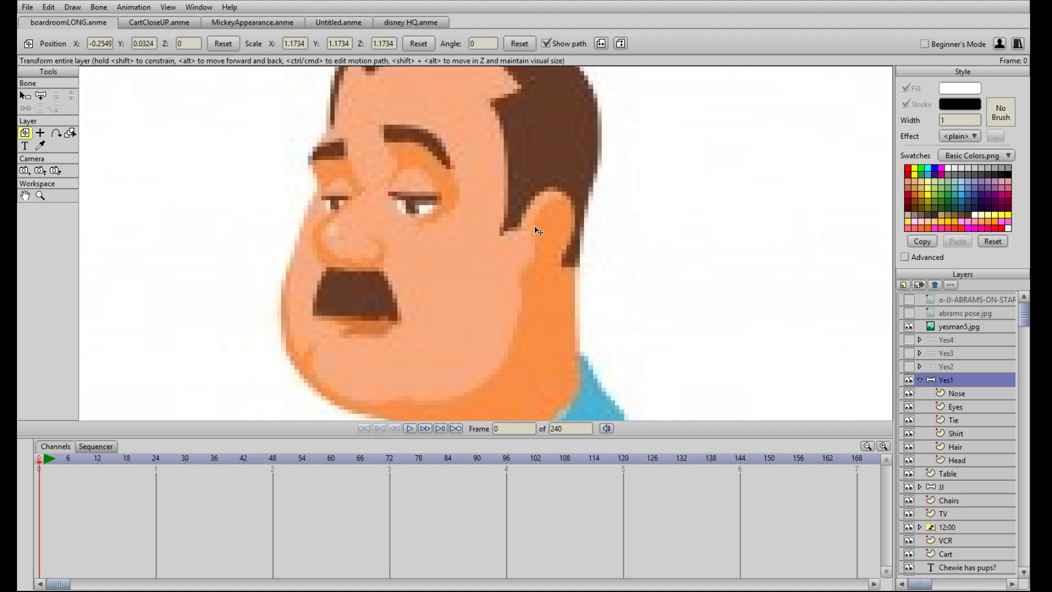
scroll(658, 254, "down", 3)
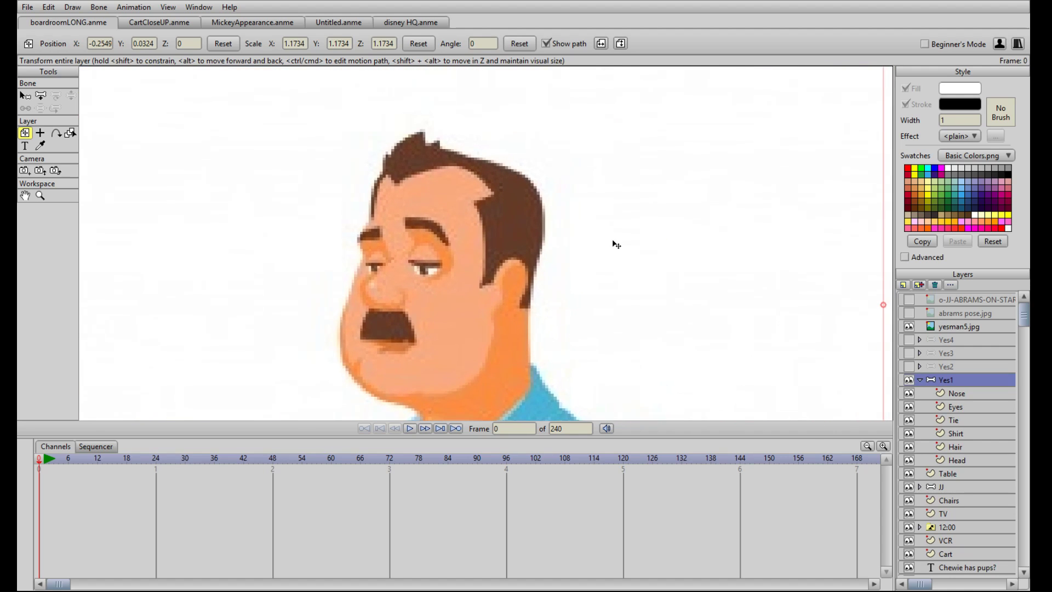
Step: Toggle the yesman5.jpg reference off and on to compare its facial features with the drawn head
left_click(909, 380)
left_click(909, 380)
left_click(909, 326)
left_click(909, 326)
left_click(909, 325)
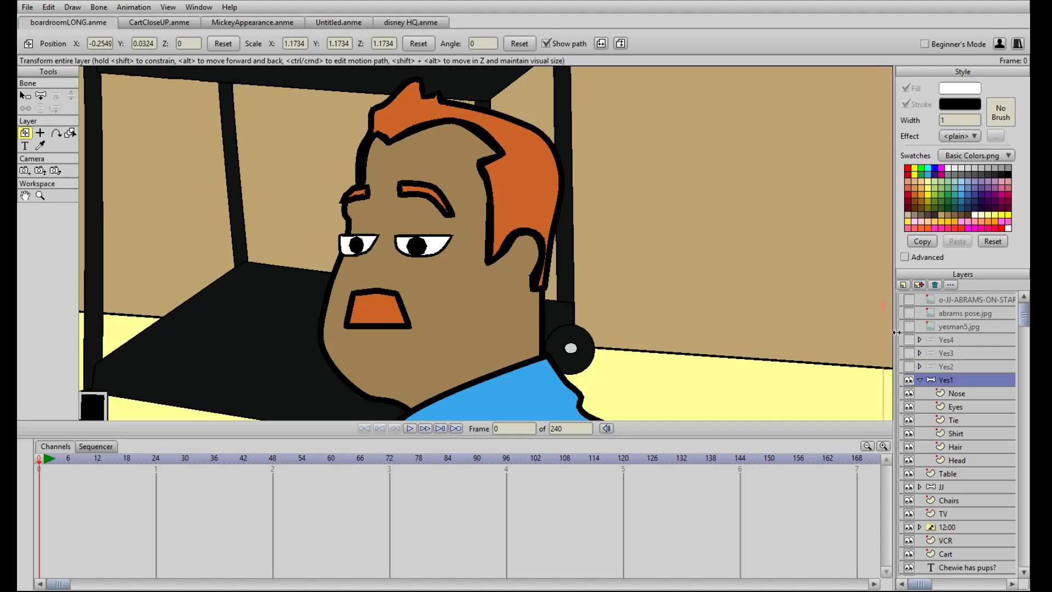
left_click(909, 326)
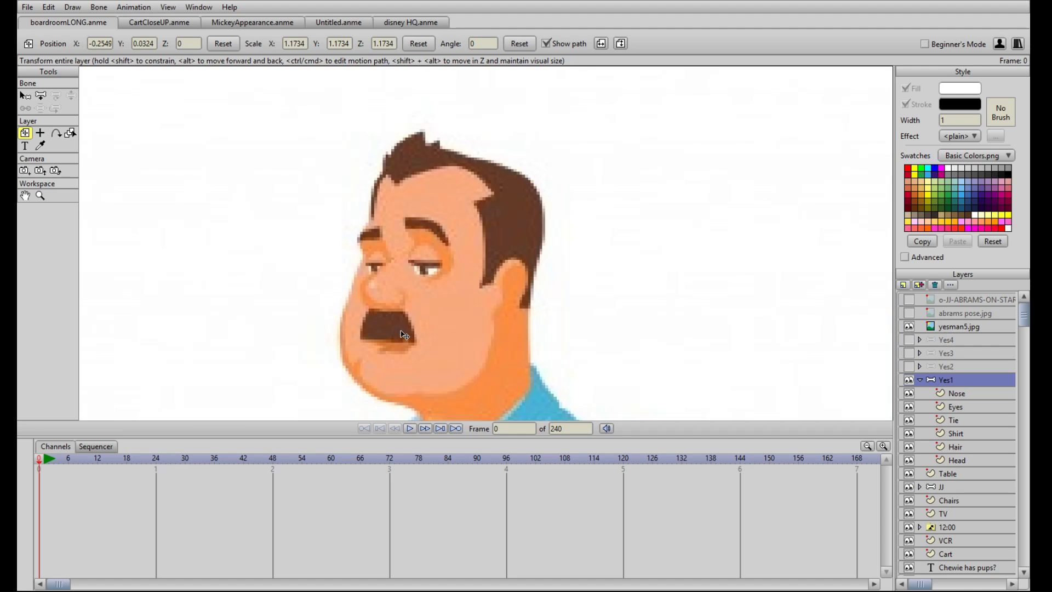
Step: Undo the accidental shift of the Yes1 group and toggle the yesman5.jpg reference off and on to compare the two faces
scroll(458, 310, "up", 2)
scroll(458, 310, "down", 4)
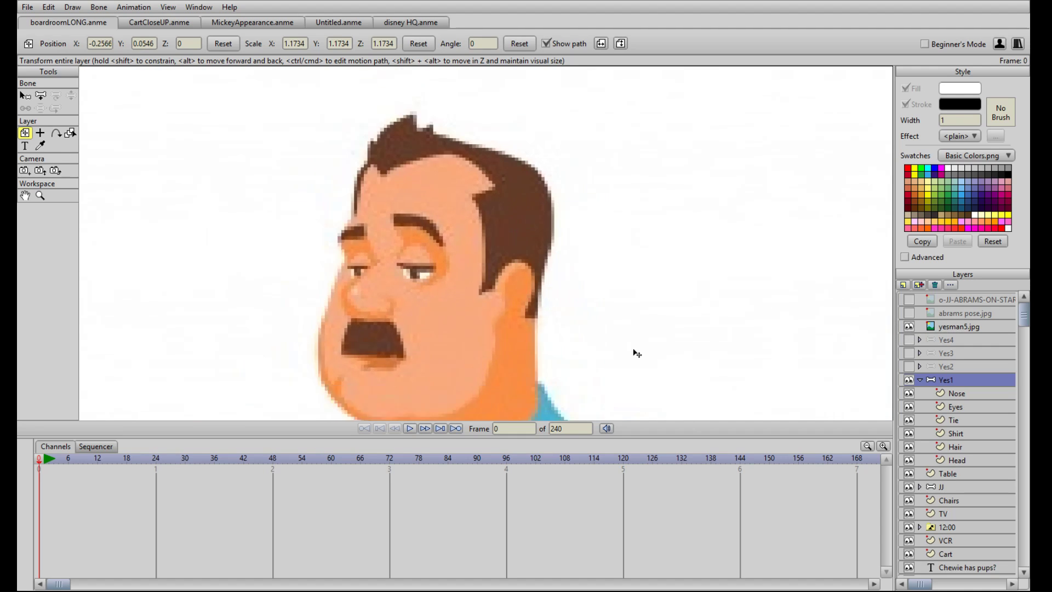
left_click(909, 326)
scroll(493, 251, "down", 5)
left_click(48, 7)
left_click(50, 22)
scroll(517, 333, "up", 5)
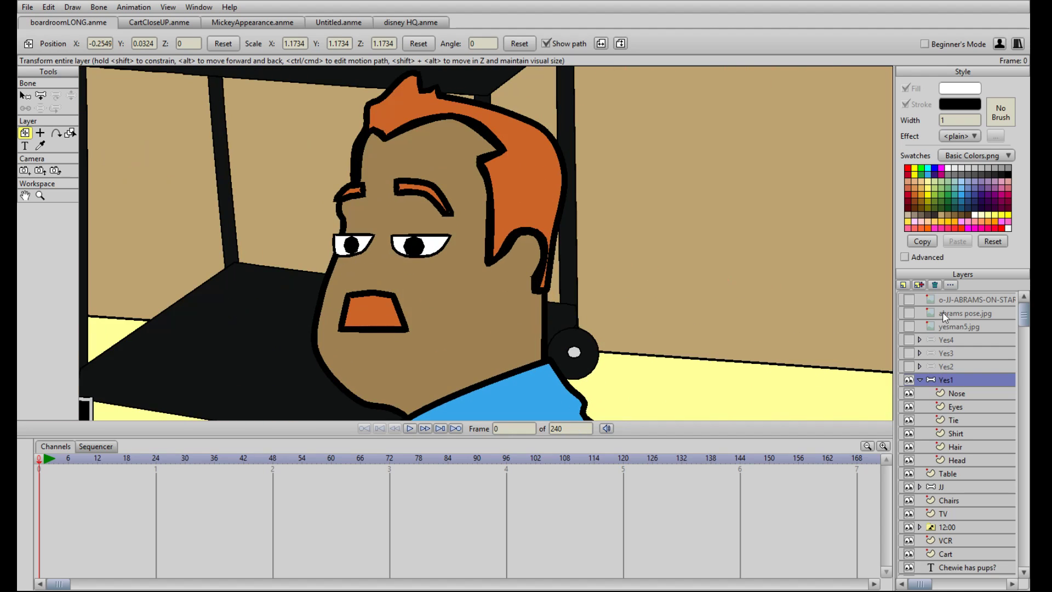
left_click(909, 326)
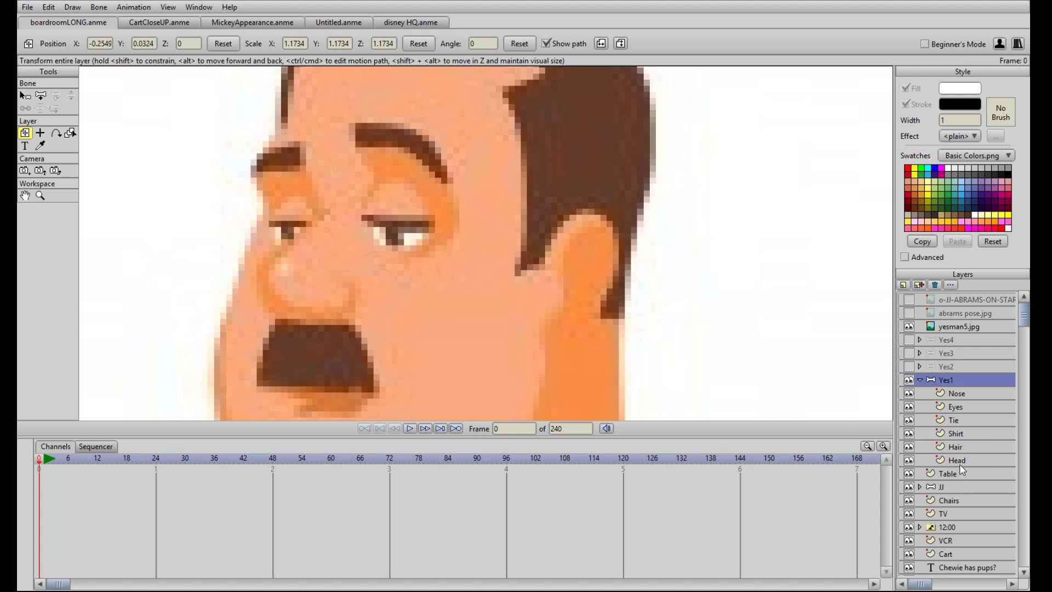
Step: Move the Nose layer above the yesman5.jpg reference and draw a circle on it, placed over the man's face near the nose
left_click(964, 395)
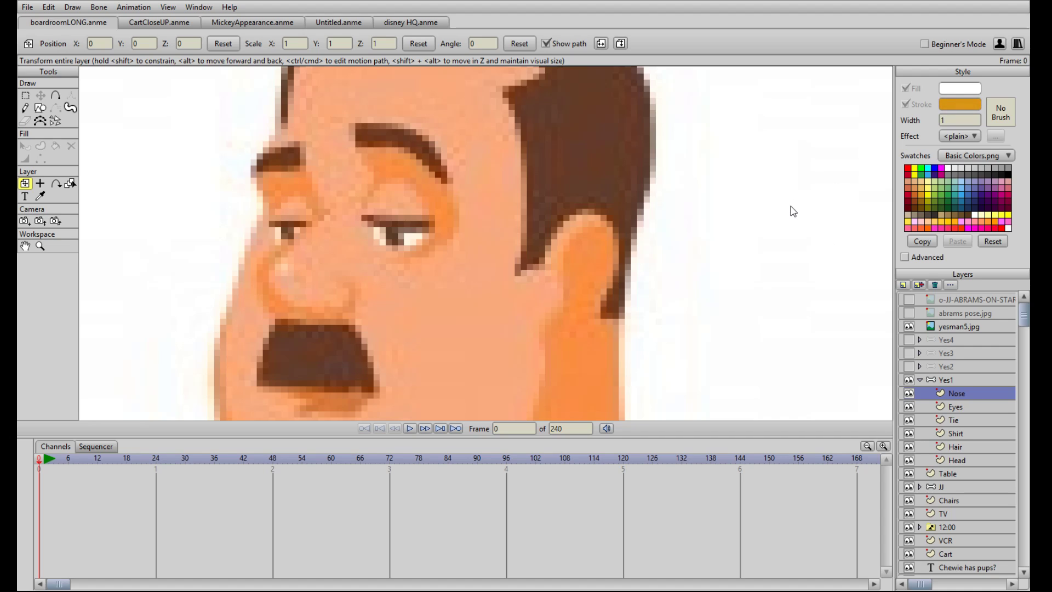
key("ctrl+z")
left_click(39, 109)
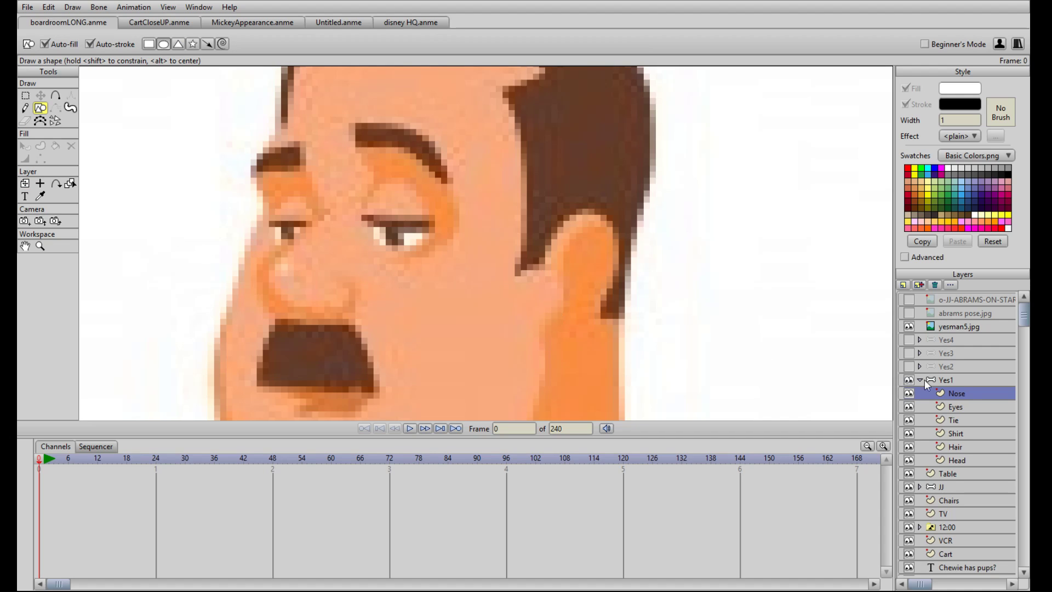
left_click_drag(955, 393, 959, 320)
left_click_drag(453, 268, 545, 362)
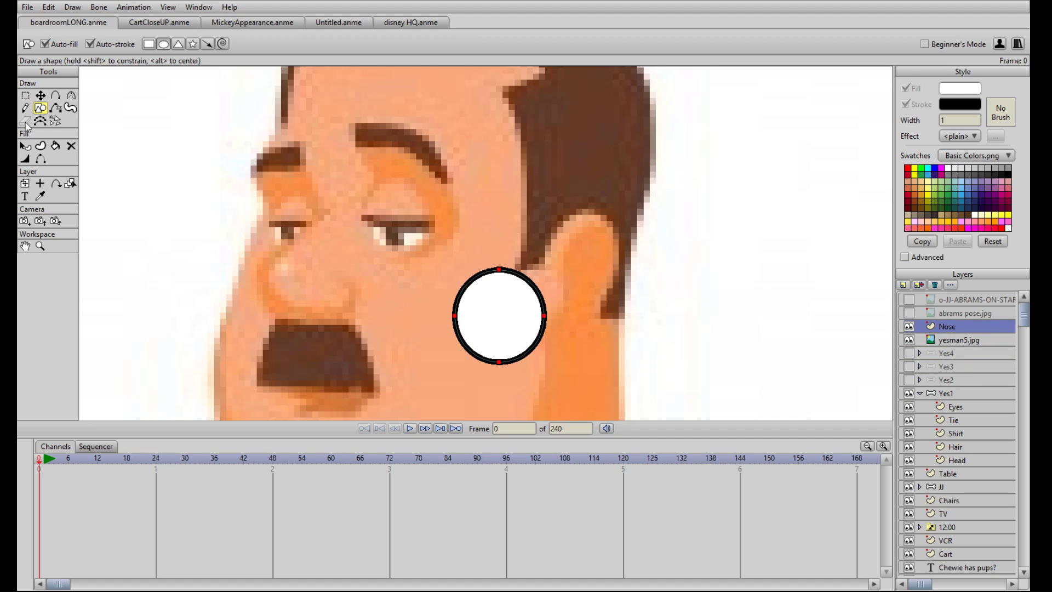
left_click(41, 96)
left_click_drag(504, 298, 397, 236)
Step: Give the nose circle a light orange fill and a darker orange stroke
left_click(24, 148)
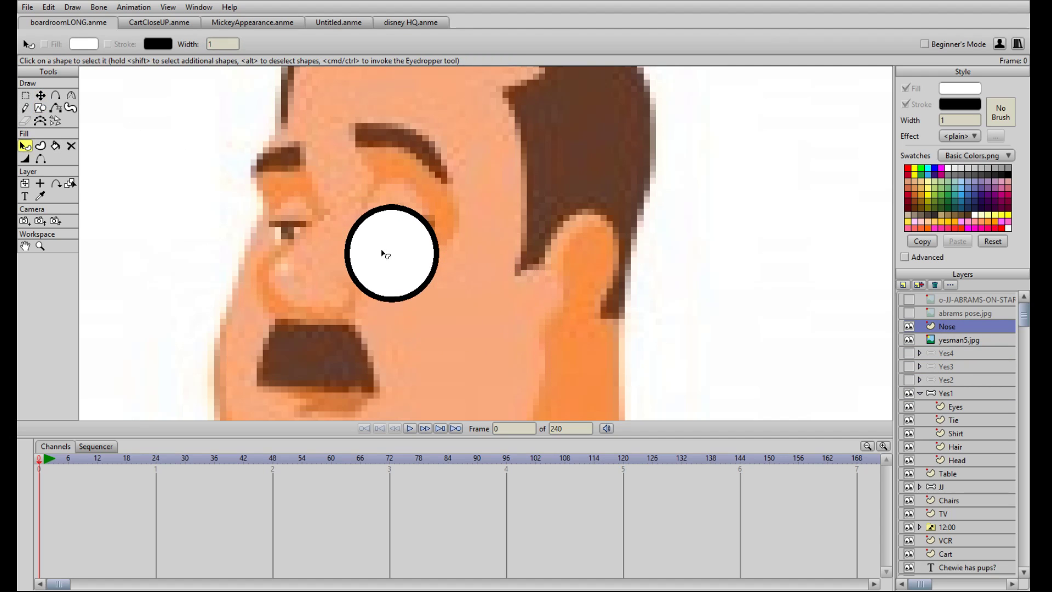
left_click(385, 252)
left_click(955, 86)
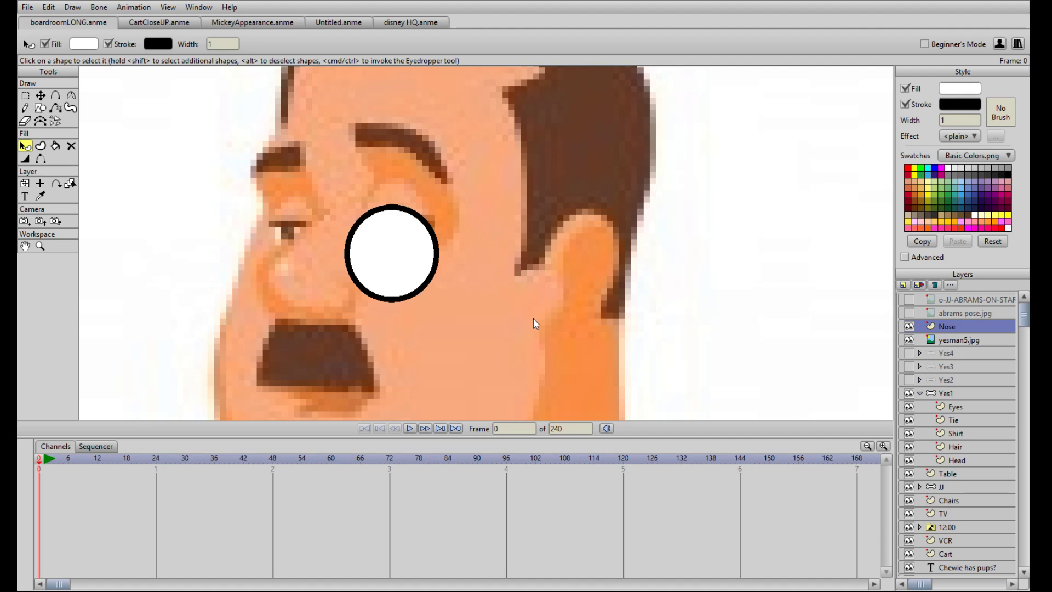
left_click_drag(787, 207, 810, 207)
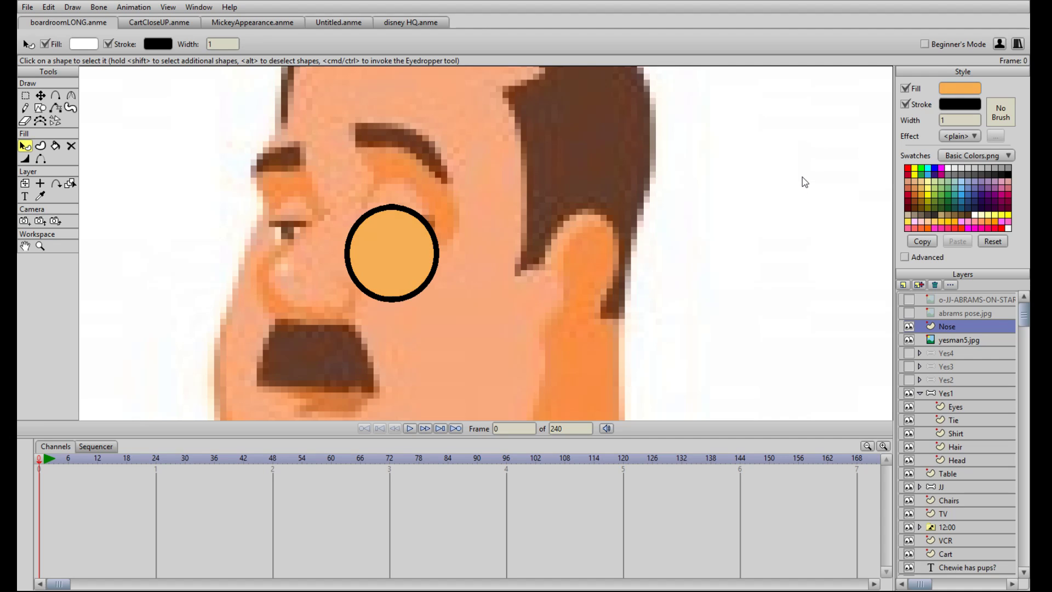
left_click(855, 293)
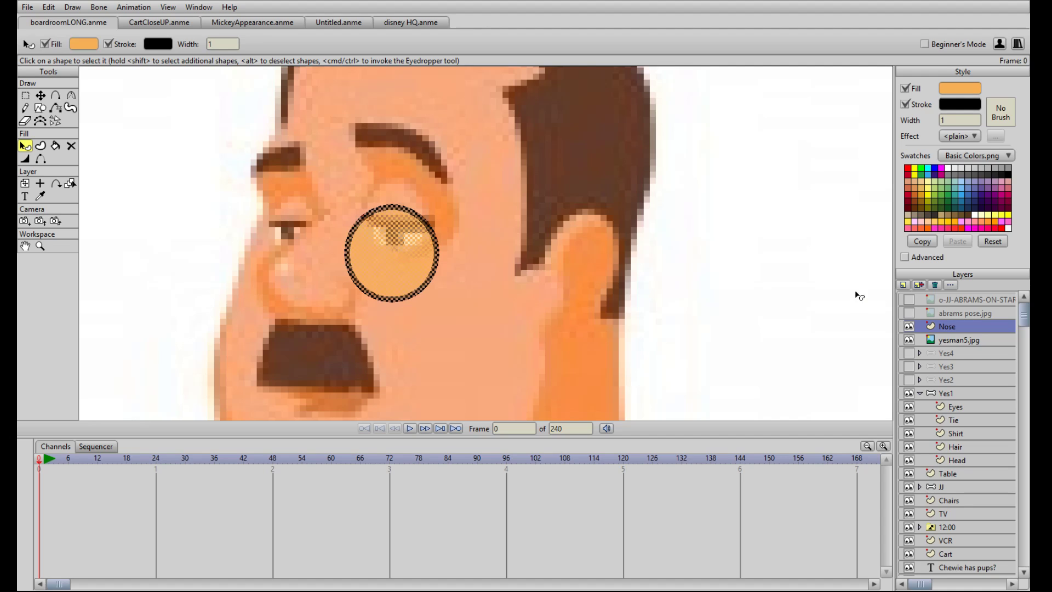
left_click(953, 105)
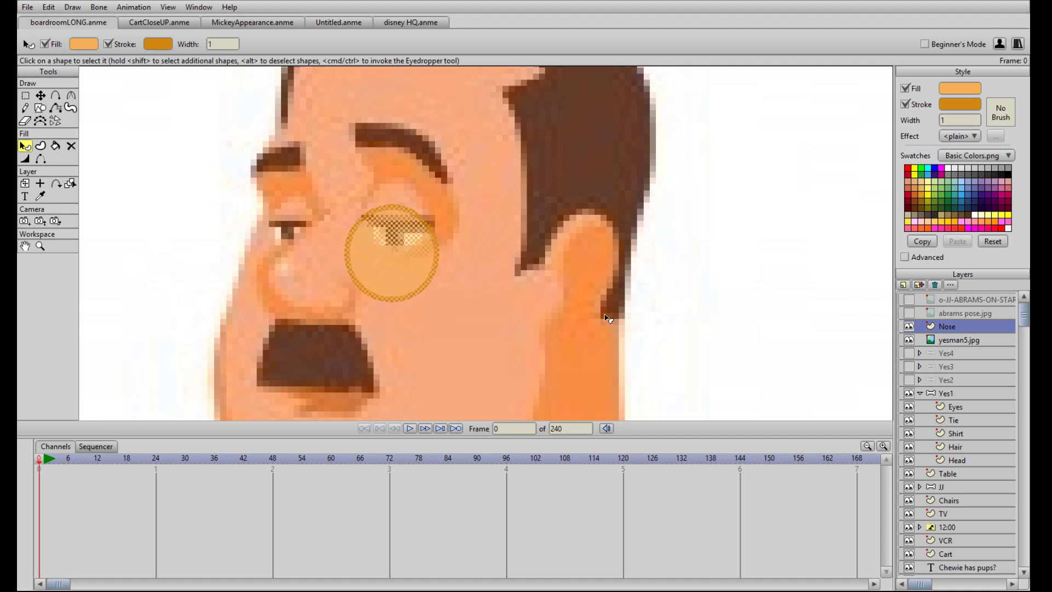
Step: Move the Nose layer back into the Yes1 group directly below Eyes and hide the yesman5.jpg reference
left_click_drag(928, 329, 963, 414)
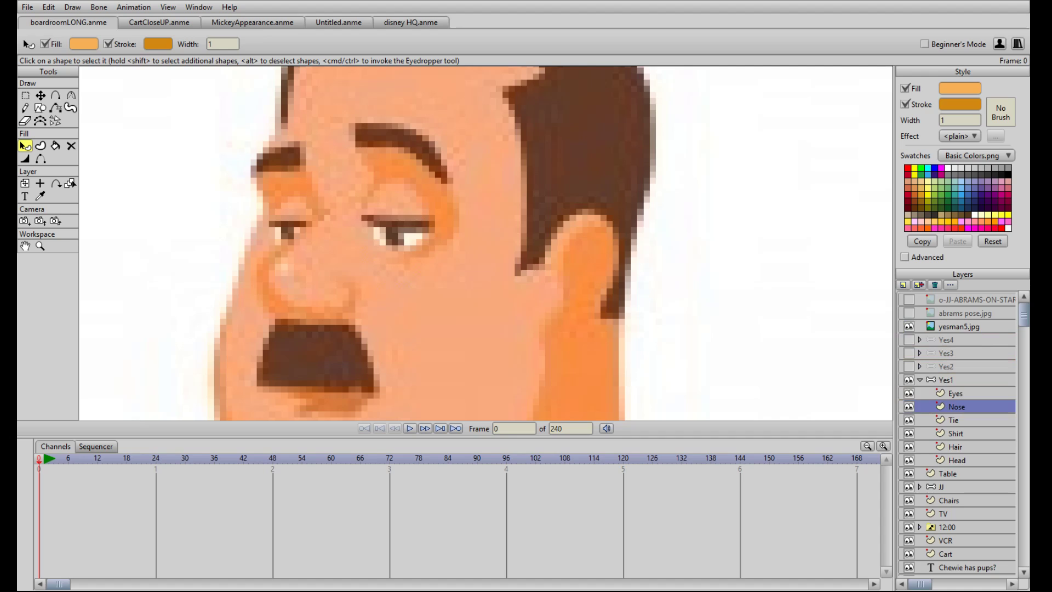
left_click(909, 326)
scroll(805, 356, "down", 2)
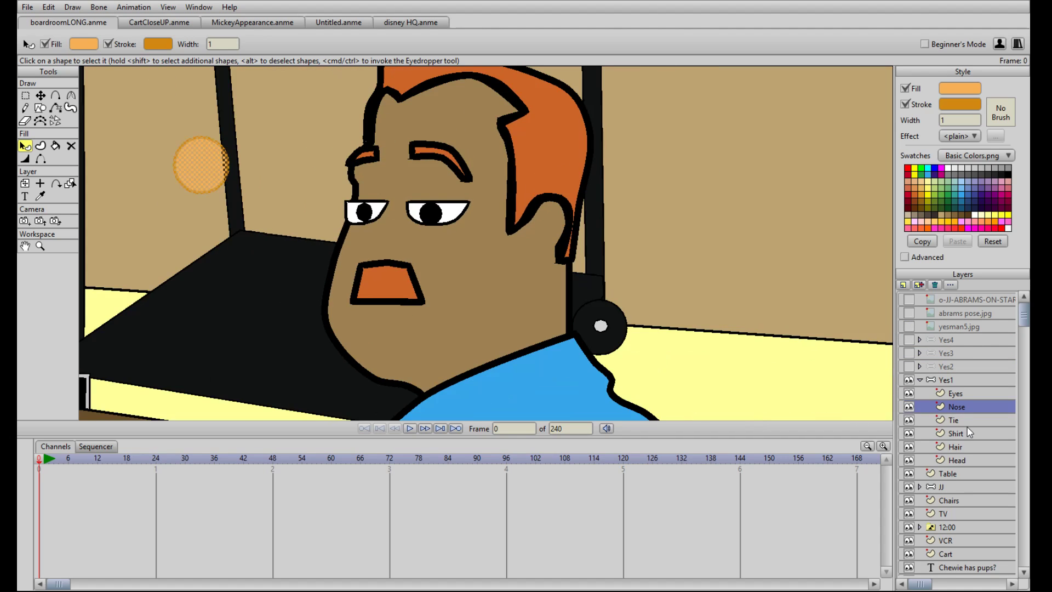
Step: Move the nose circle from the background onto the drawn face, just below the character's wider eye
left_click(40, 96)
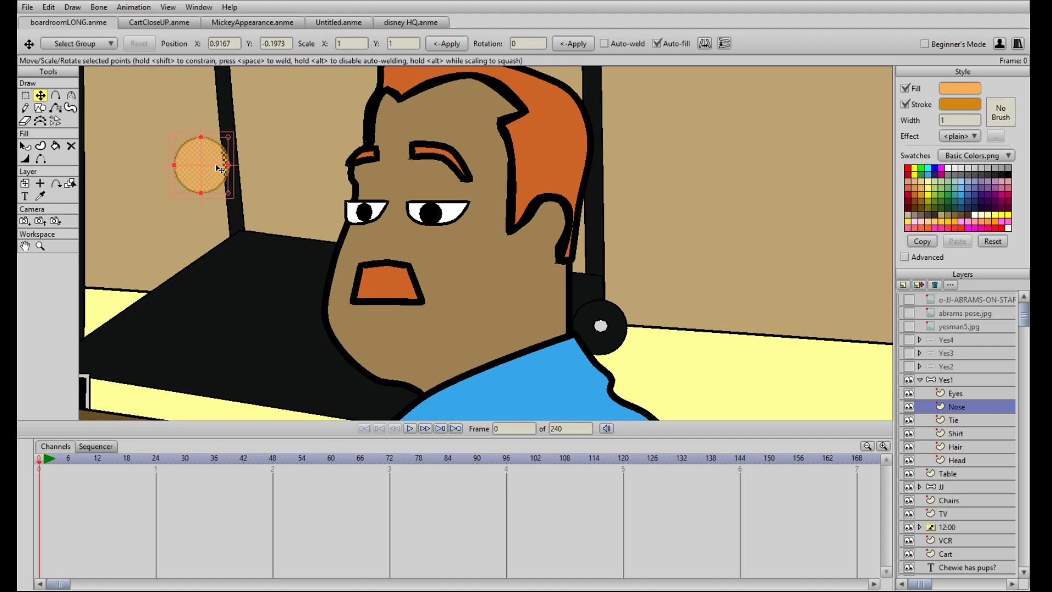
left_click_drag(216, 163, 449, 209)
scroll(469, 258, "up", 5)
left_click_drag(489, 240, 449, 254)
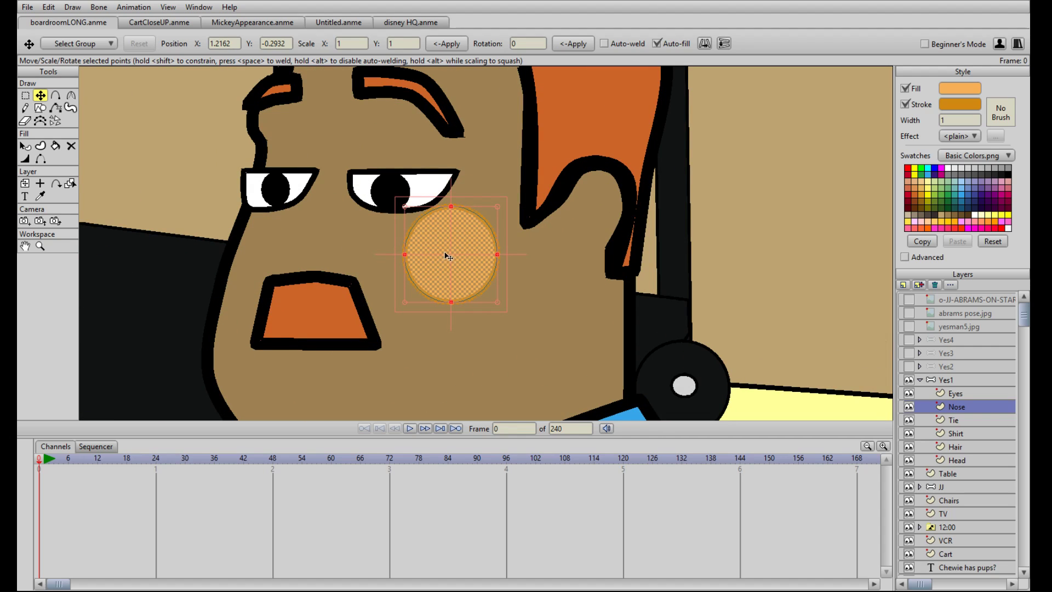
Step: Show the yesman5.jpg reference and shape the circle's front and lower edge to its nose tip and nostril, adding a point along the underside
left_click(404, 255)
left_click_drag(408, 257, 279, 272)
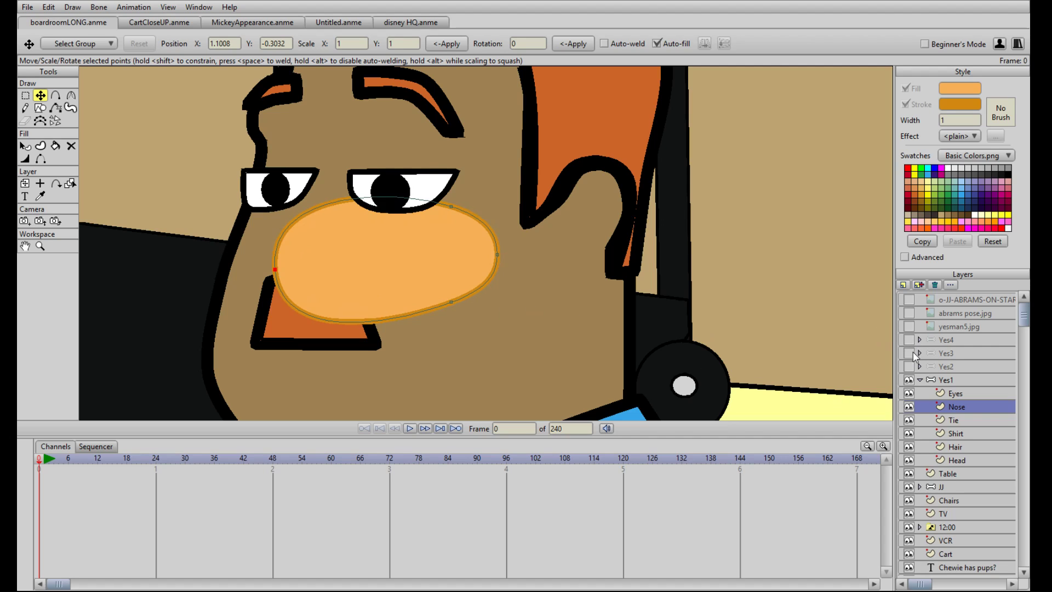
left_click(909, 327)
left_click_drag(451, 303, 310, 303)
key("a")
left_click(418, 319)
key("t")
left_click(415, 313)
left_click_drag(420, 317, 335, 305)
left_click_drag(275, 269, 291, 282)
Step: Add a point on the nose's upper edge and pull the remaining points inward to follow the reference's bridge and back of the nose
key("a")
left_click(313, 236)
key("t")
left_click_drag(313, 236, 327, 235)
left_click(451, 206)
left_click_drag(443, 207, 346, 217)
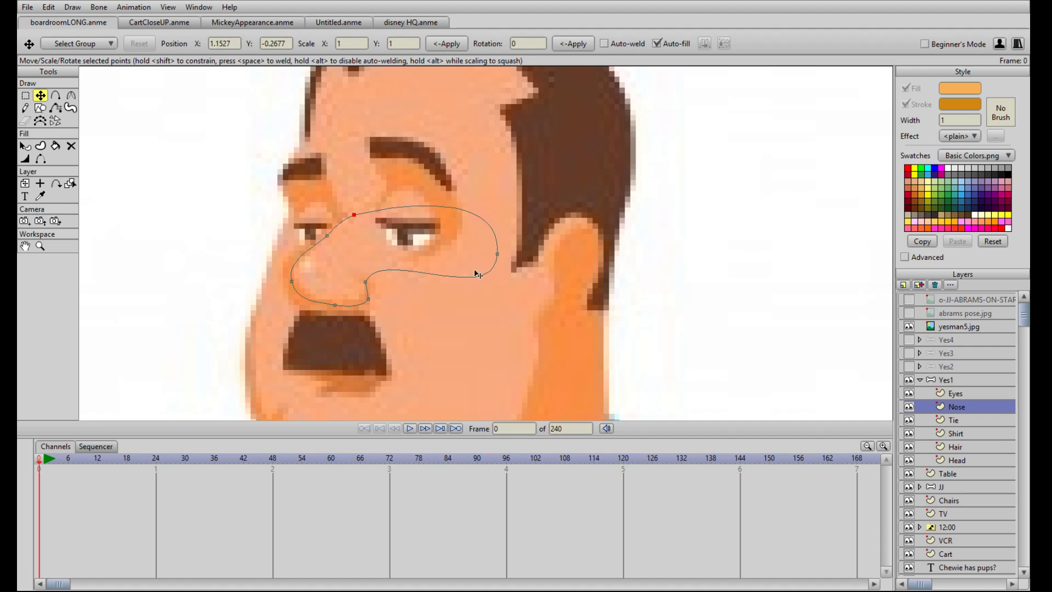
left_click_drag(497, 256, 379, 267)
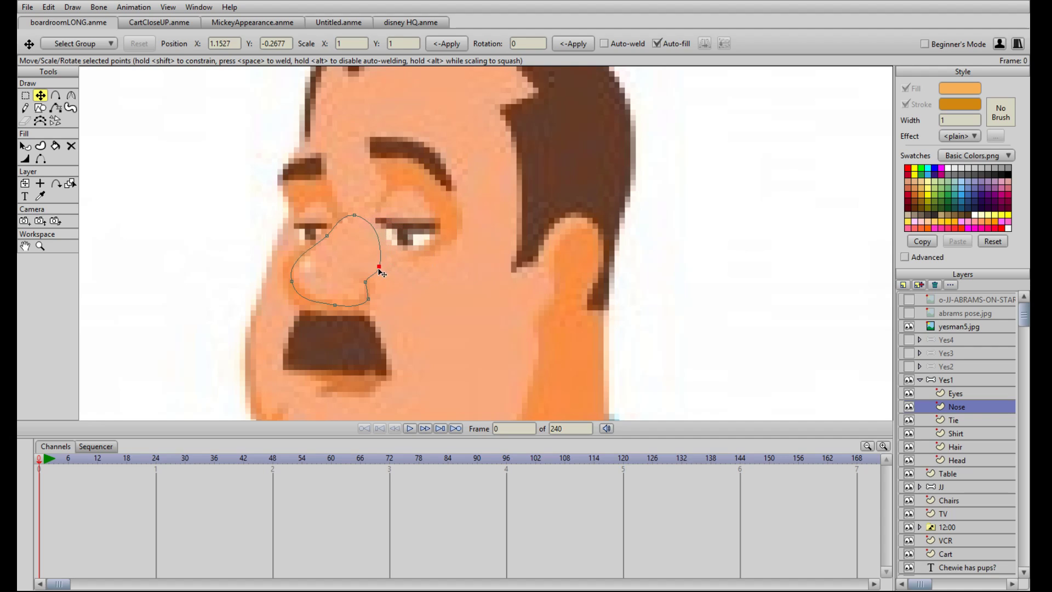
Step: Hide the stroke on the nose's cheek-side edge and, with the reference hidden, move the whole nose up between the eyes and moustache
left_click(41, 159)
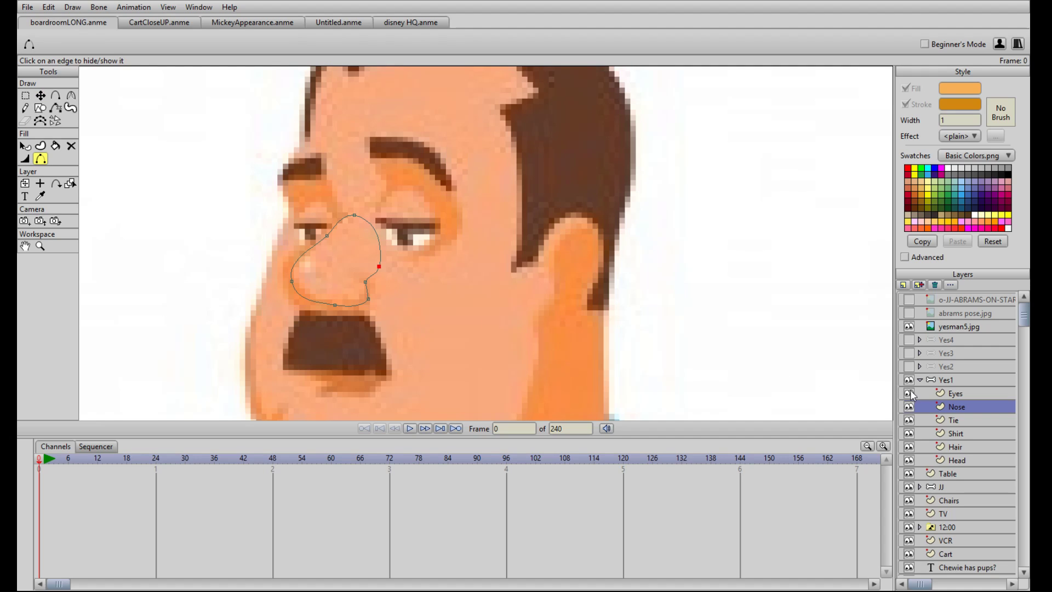
left_click(909, 328)
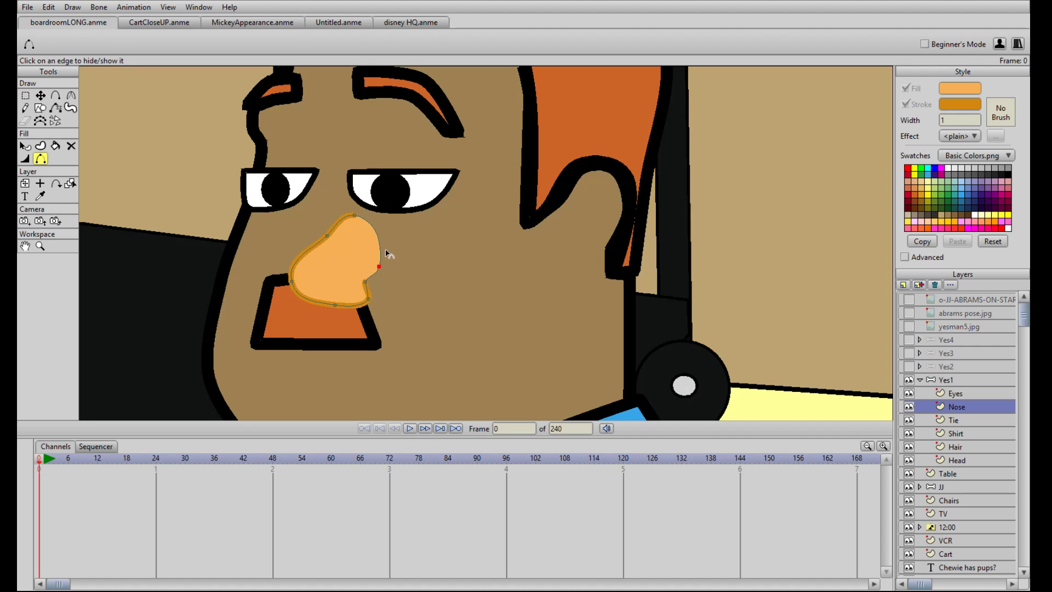
left_click(41, 96)
left_click(375, 263)
left_click_drag(347, 265, 325, 239)
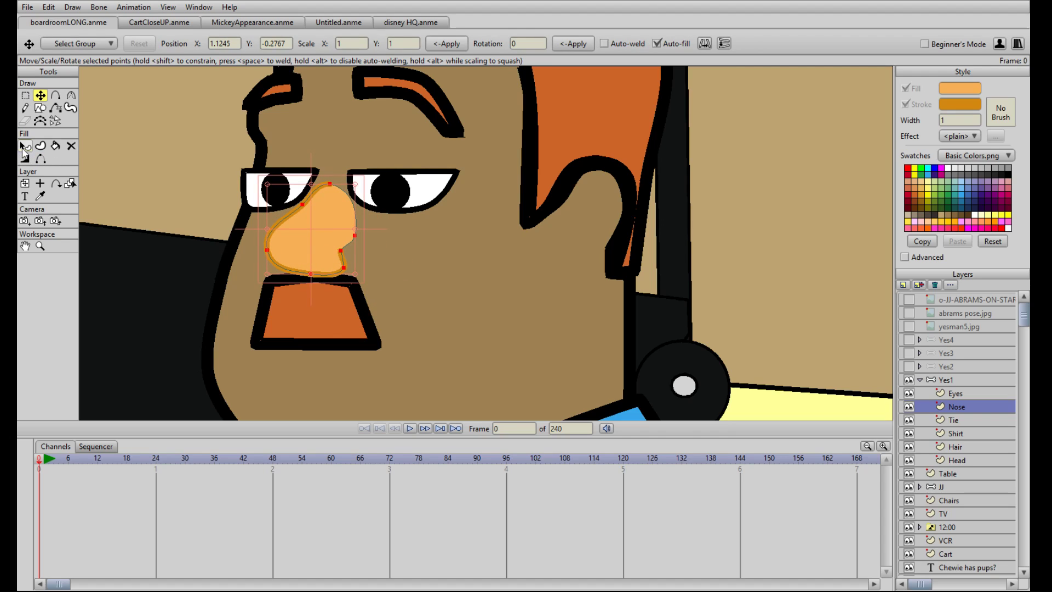
Step: Turn off the nose shape's fill, leaving only its stroke, and check it on the full character
left_click(24, 146)
left_click(304, 233)
left_click(905, 89)
left_click(536, 241)
scroll(535, 242, "down", 5)
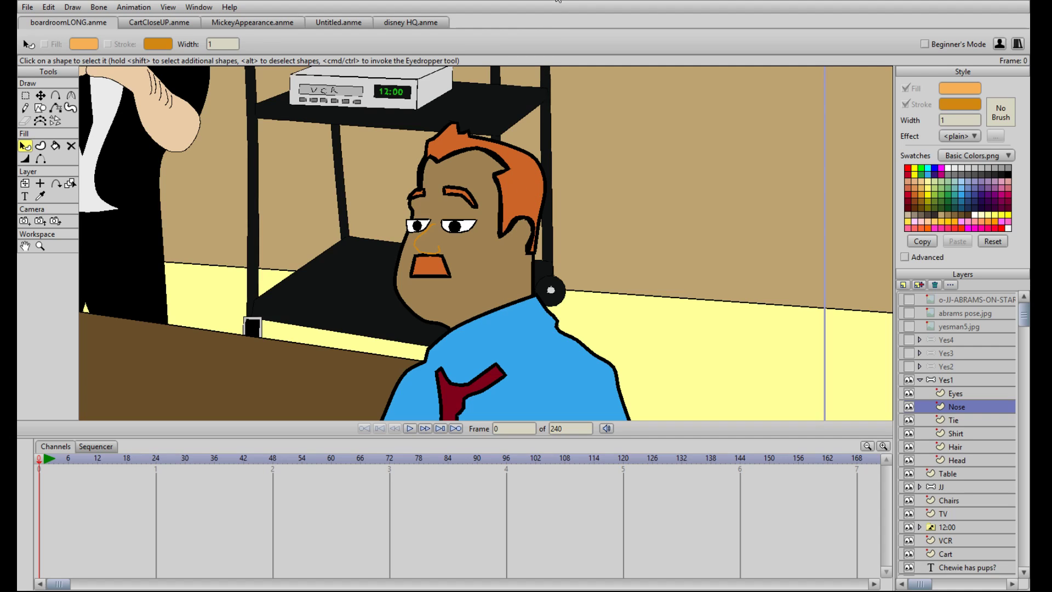
Step: Add a point on the nose's underside and move its upper points to extend a narrower bridge up between the eyes
scroll(464, 205, "up", 5)
key("a")
left_click(280, 276)
key("t")
left_click(281, 276)
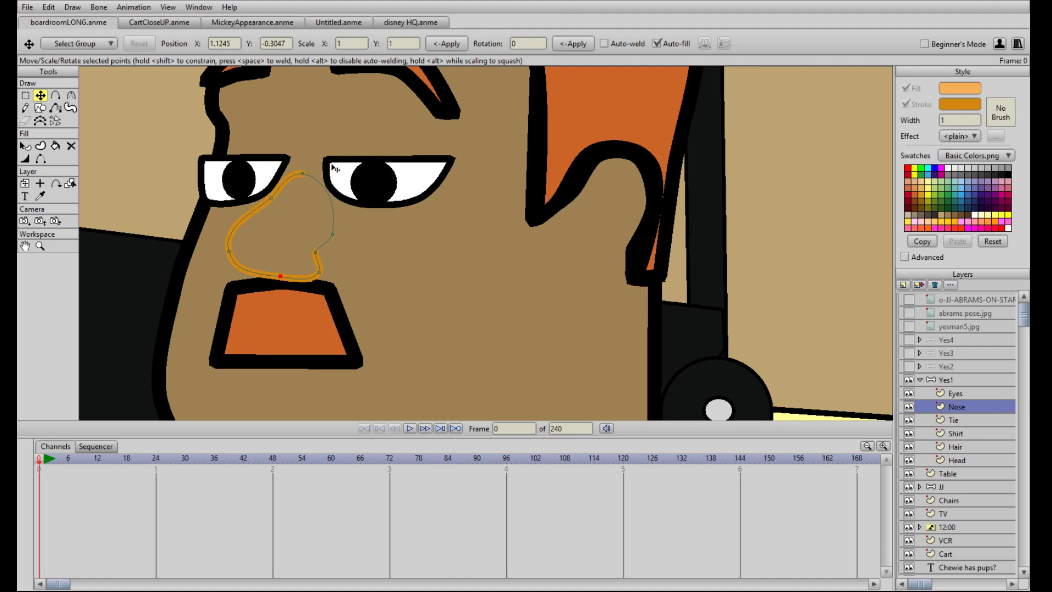
mouse_move(303, 174)
left_mouse_down()
mouse_move(298, 155)
mouse_move(316, 159)
left_mouse_up()
left_click_drag(333, 234, 317, 191)
mouse_move(315, 155)
left_mouse_down()
mouse_move(326, 146)
mouse_move(305, 156)
mouse_move(310, 132)
mouse_move(301, 150)
left_mouse_up()
Step: Add a point along the bridge and adjust the outline so the nose tapers to a tip between the eyebrows
key("a")
left_click(305, 152)
key("t")
left_click_drag(272, 198, 273, 200)
left_click_drag(309, 133, 324, 136)
left_click_drag(318, 191, 323, 160)
left_click_drag(315, 252, 318, 253)
left_click(278, 276)
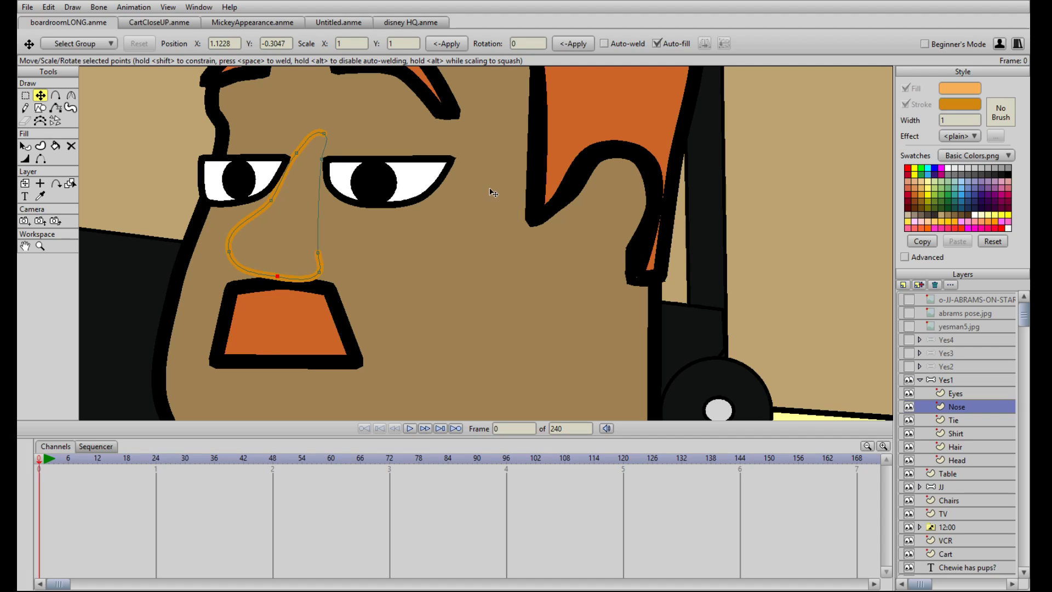
Step: Turn off the nose shape's stroke and turn its fill on
left_click(24, 146)
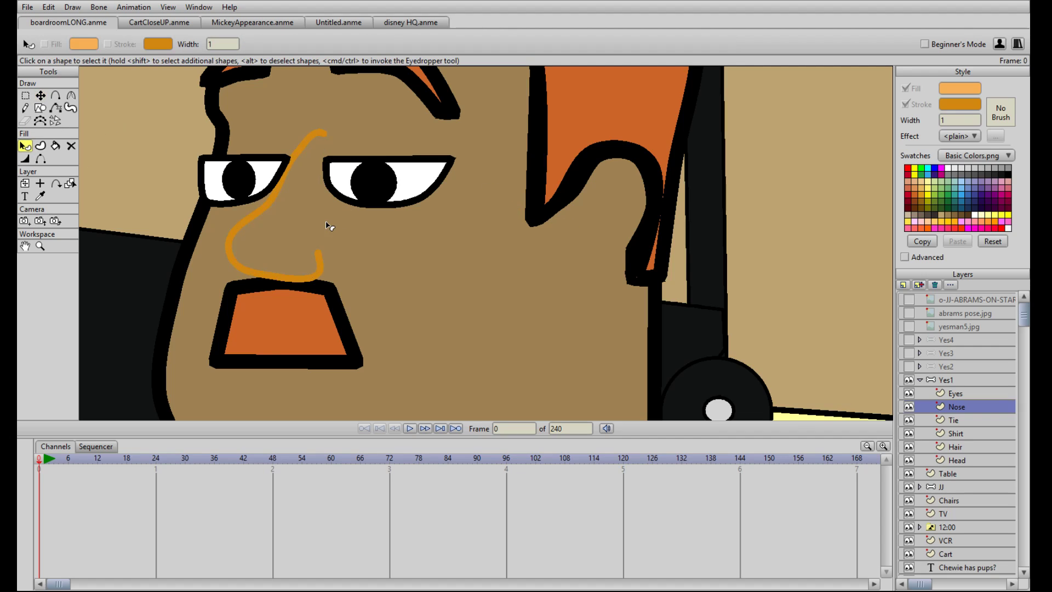
left_click(276, 204)
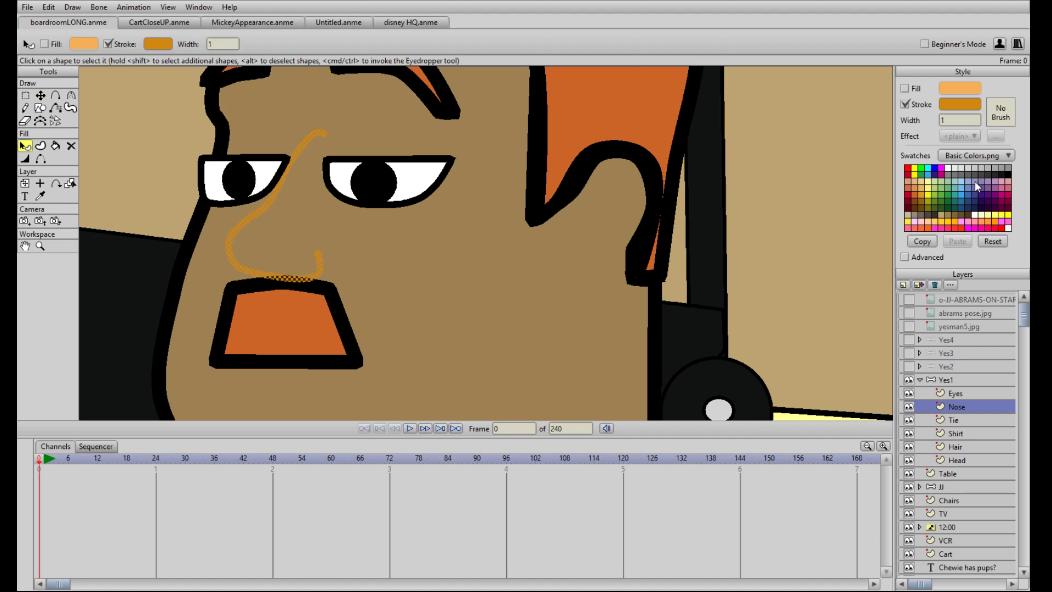
left_click(905, 104)
left_click(904, 89)
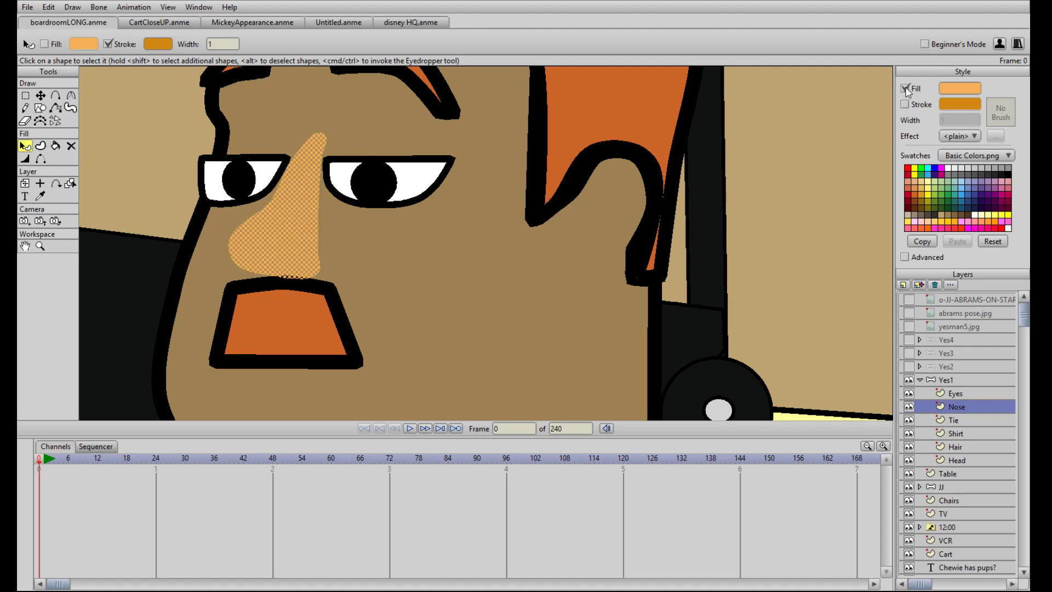
left_click(476, 254)
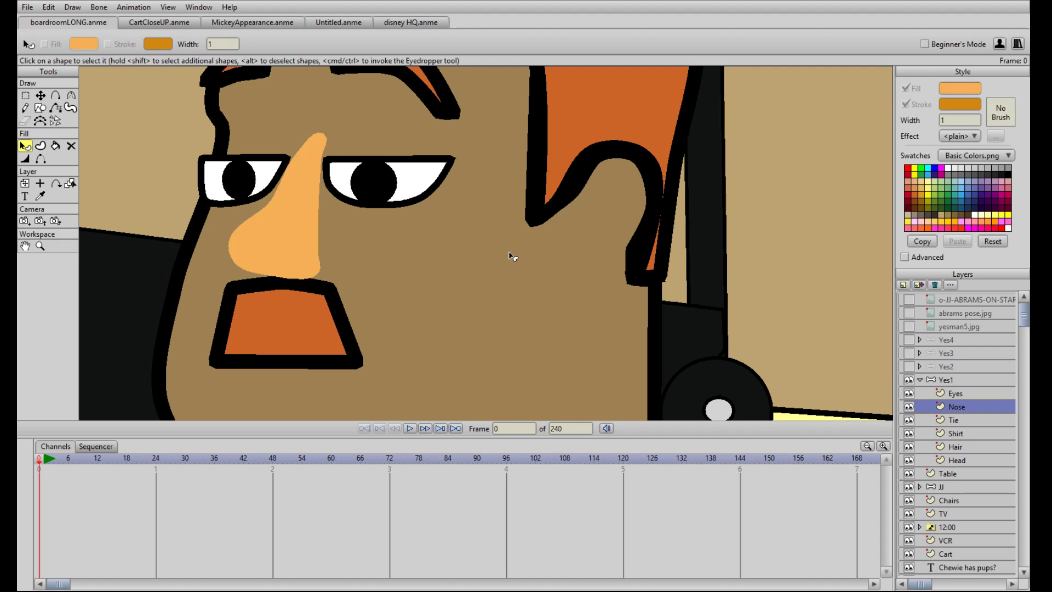
left_click(300, 241)
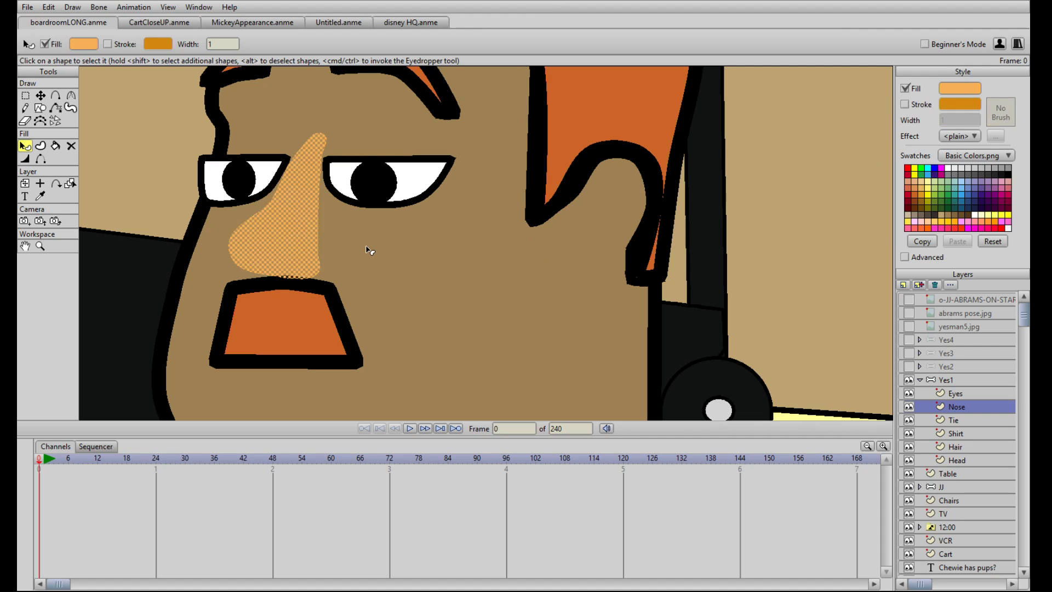
left_click(460, 284)
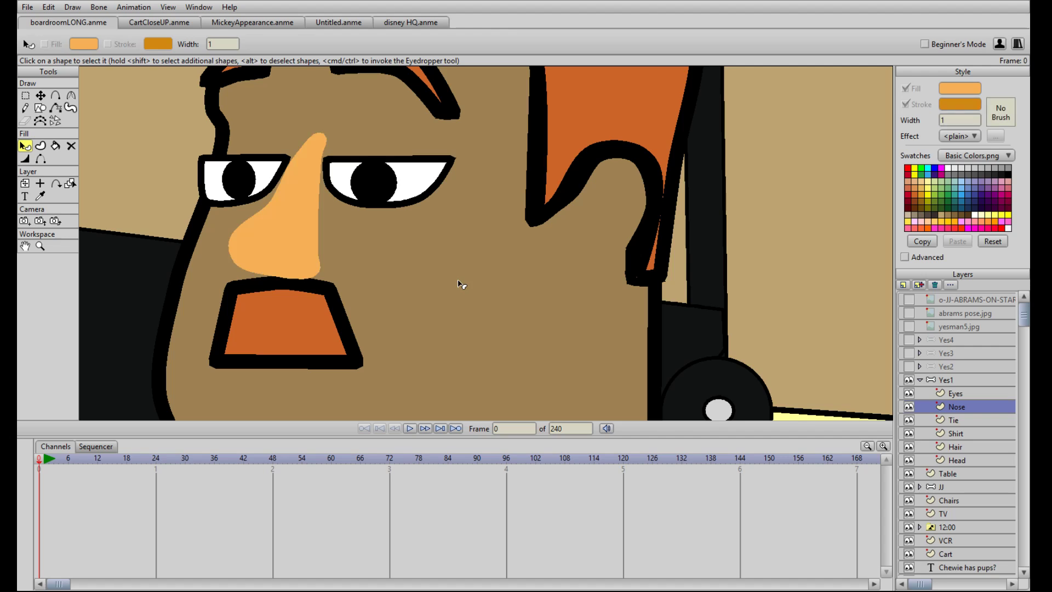
Step: Recolour the nose fill from the face's skin colour, using a darker brown shade
left_click(248, 220)
left_click(40, 195)
left_click(368, 252)
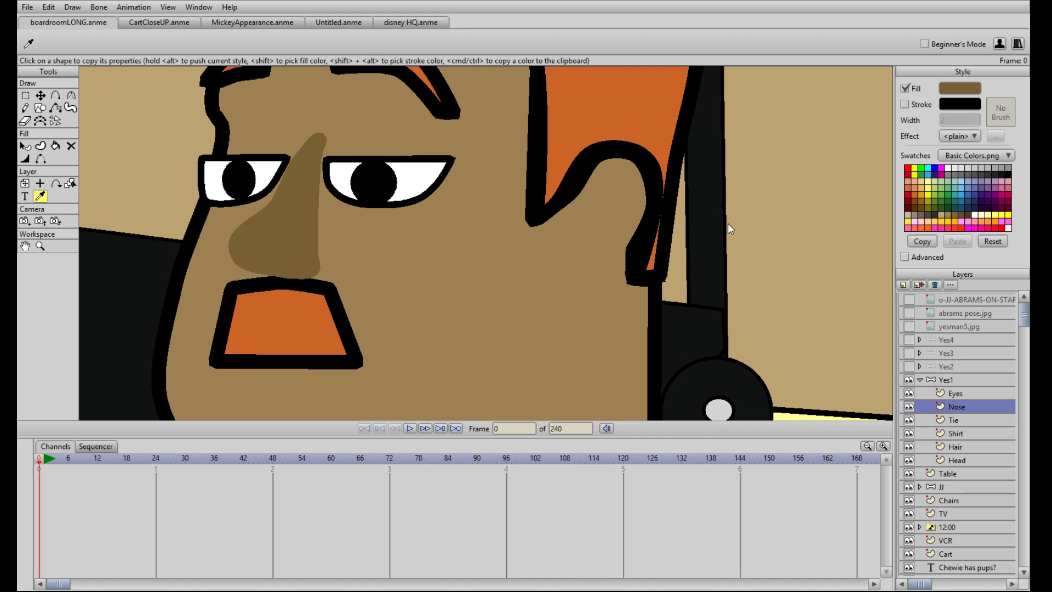
scroll(479, 228, "down", 4)
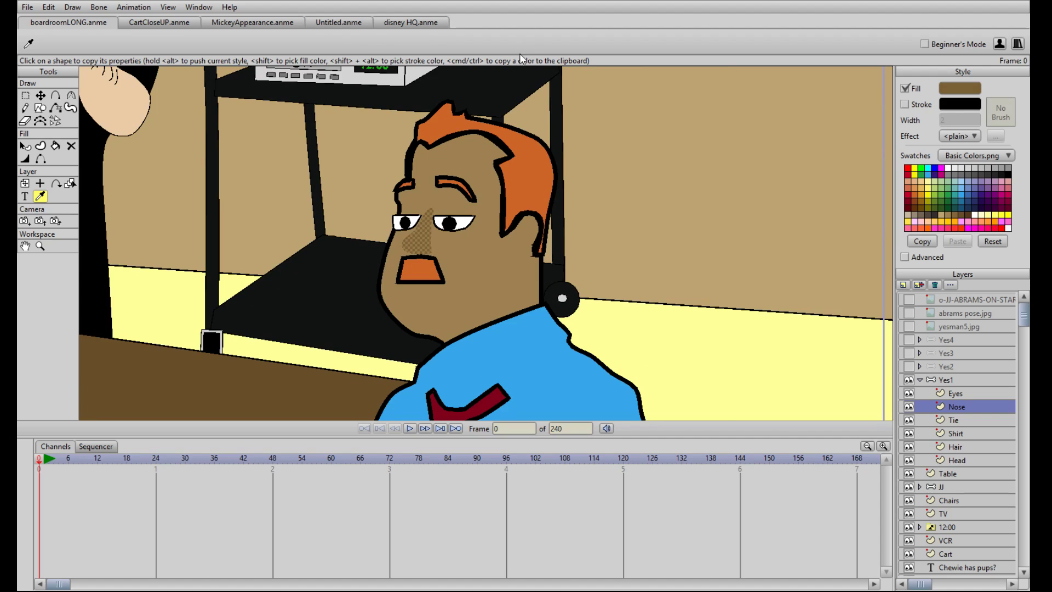
Step: Refine the nose outline by widening its rounded tip, adding a point along the underside, and adjusting the cheek-side and bridge points
scroll(460, 244, "up", 5)
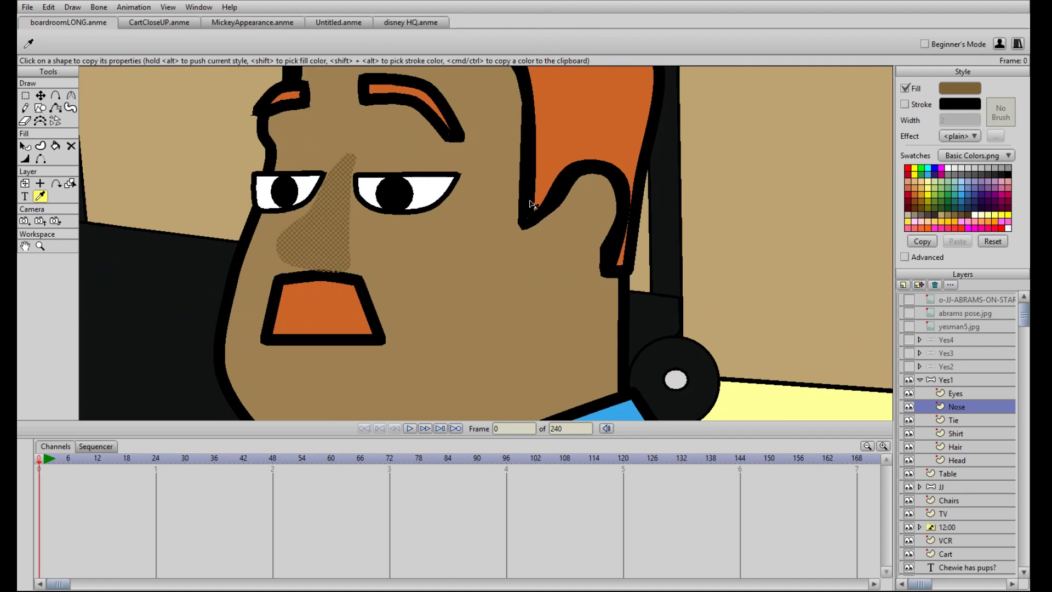
key("t")
left_click_drag(296, 267, 247, 259)
key("a")
left_click(252, 253)
key("t")
left_click_drag(353, 234, 358, 234)
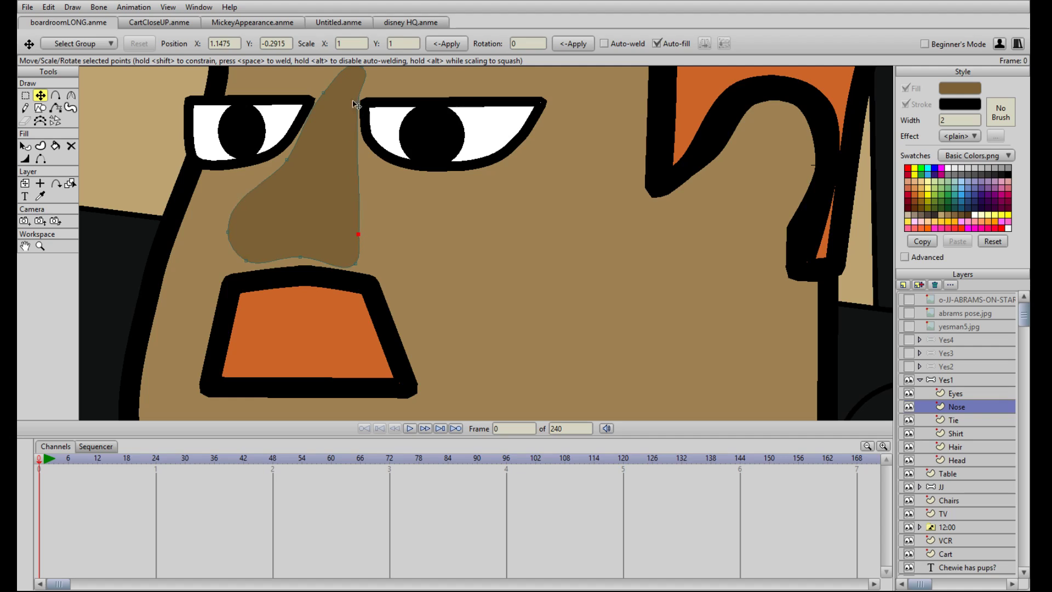
left_click_drag(324, 94, 328, 104)
left_click_drag(287, 159, 283, 167)
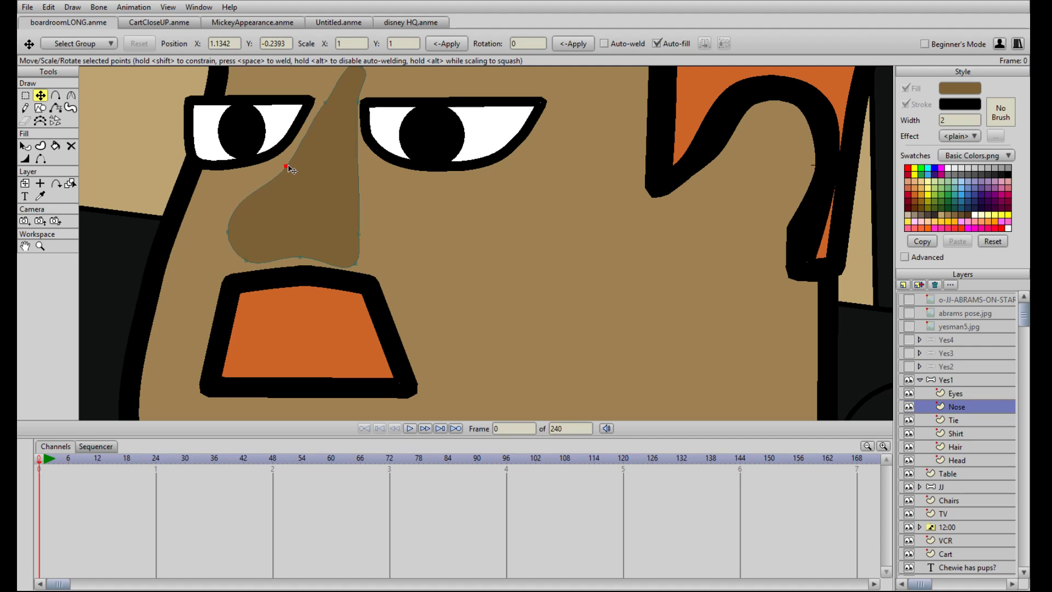
Step: Lower the nose's top point between the eyebrows and pull the cheek-side point at its base slightly outward
left_click_drag(359, 102, 356, 193)
scroll(390, 91, "down", 2)
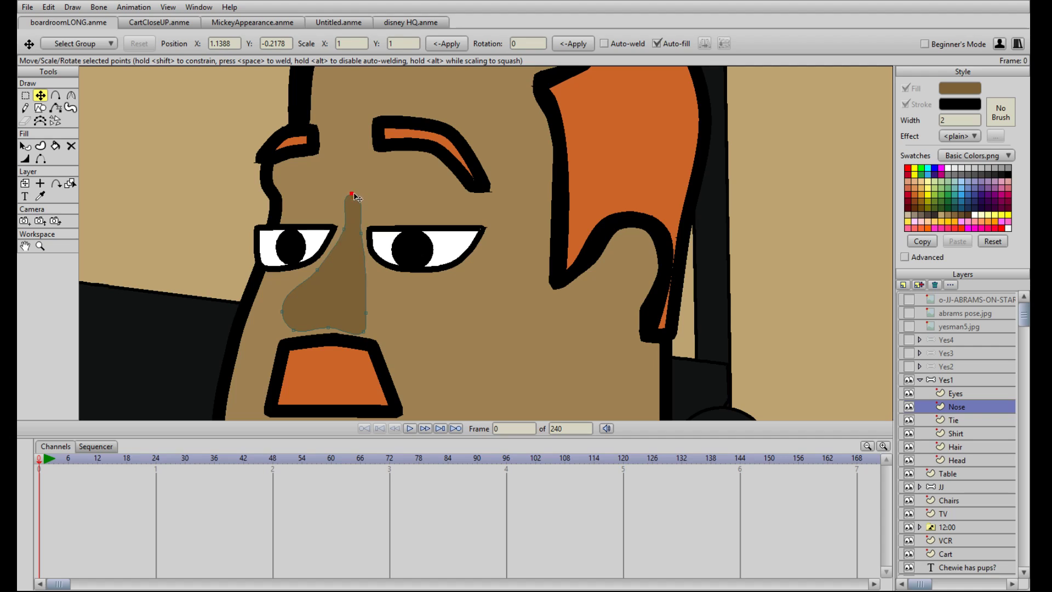
mouse_move(366, 313)
left_mouse_down()
mouse_move(370, 304)
mouse_move(374, 317)
left_mouse_up()
scroll(363, 275, "down", 5)
scroll(363, 275, "up", 4)
scroll(411, 279, "up", 4)
scroll(411, 279, "down", 4)
left_click_drag(417, 311, 413, 199)
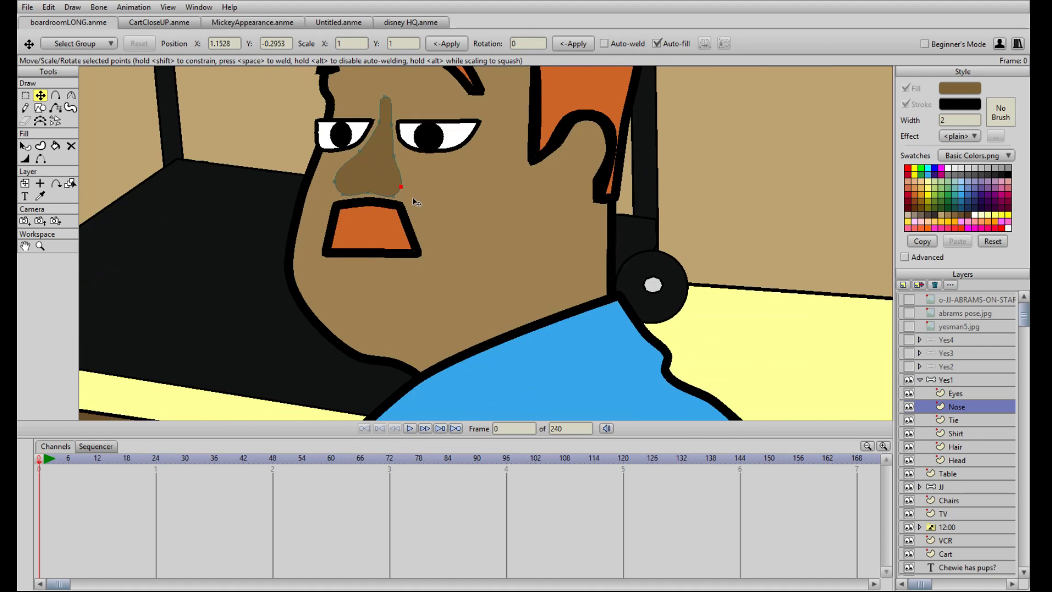
Step: Compare the drawn face with the yesman5.jpg reference by showing and hiding that image layer
left_click(909, 326)
left_click(909, 326)
left_click(909, 327)
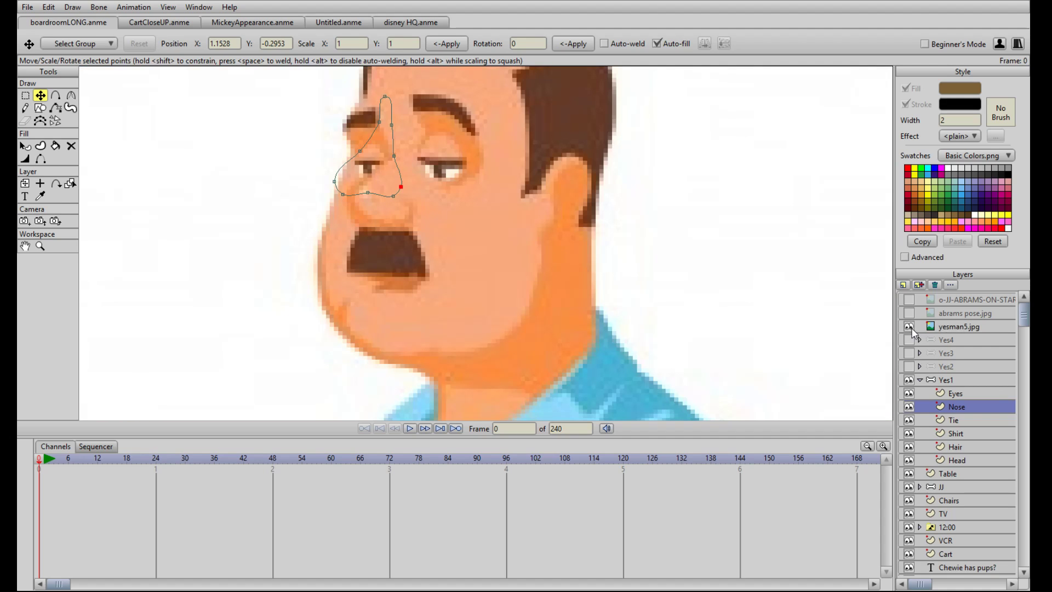
left_click(911, 330)
left_click(911, 329)
left_click(908, 327)
scroll(482, 181, "up", 4)
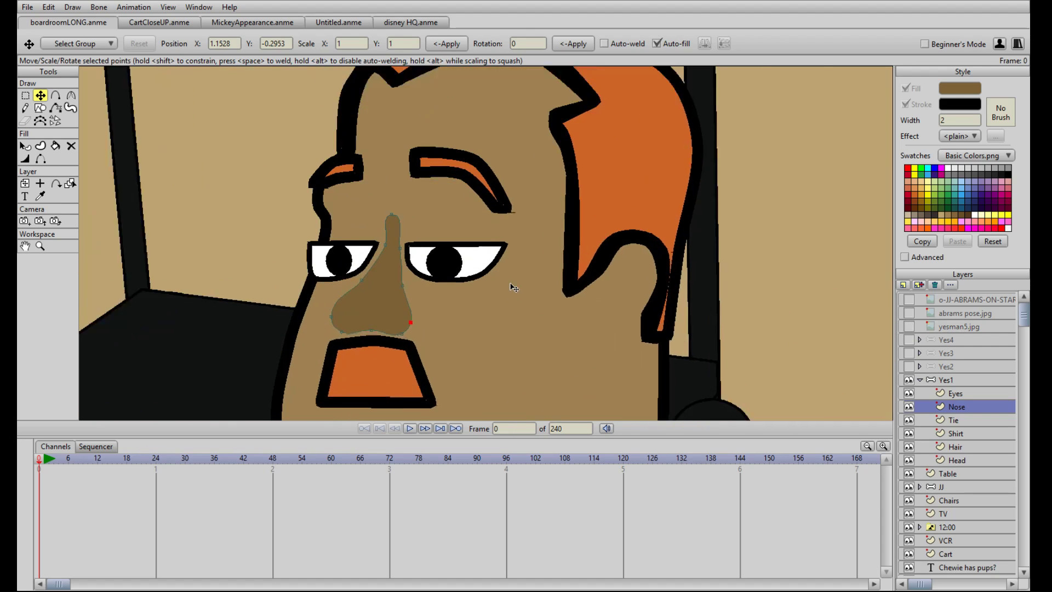
Step: On the Eyes layer, move both pupils toward the upper-right corners of their eyes
left_click(960, 394)
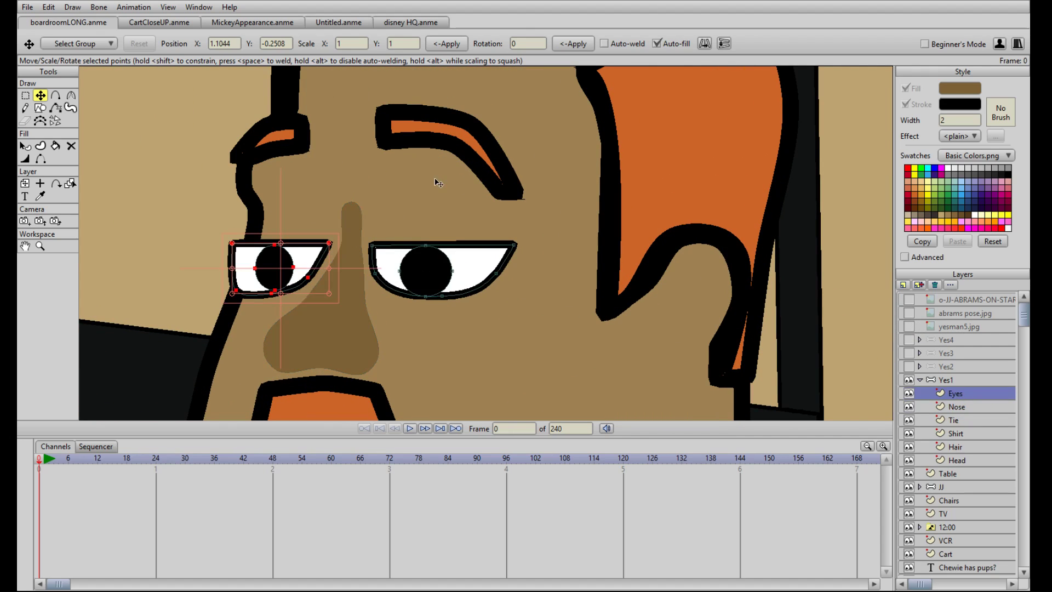
left_click(25, 107)
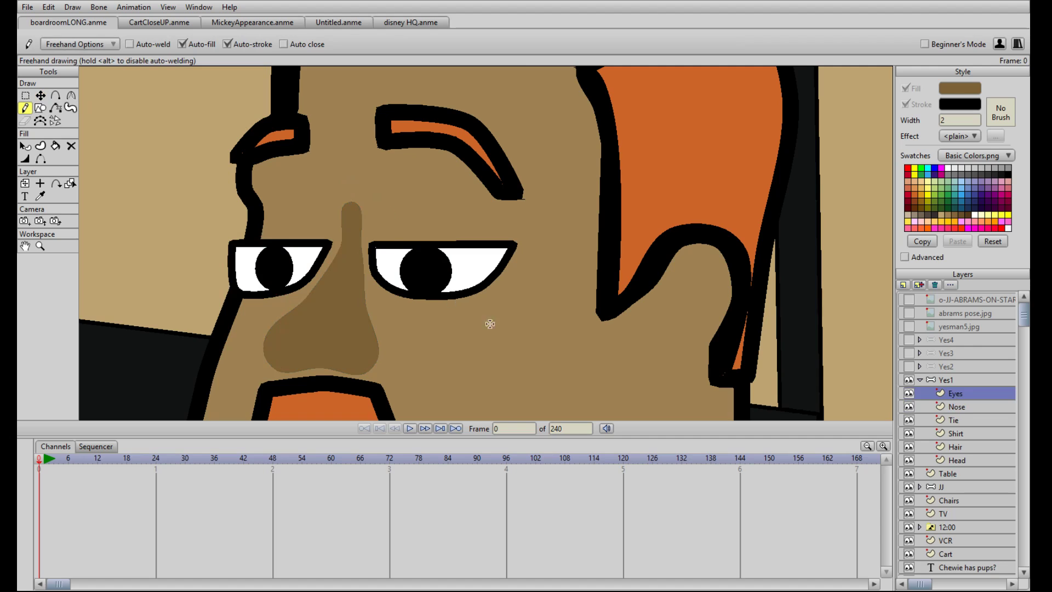
scroll(517, 221, "down", 4)
scroll(393, 313, "down", 3)
scroll(397, 306, "down", 1)
scroll(397, 304, "up", 6)
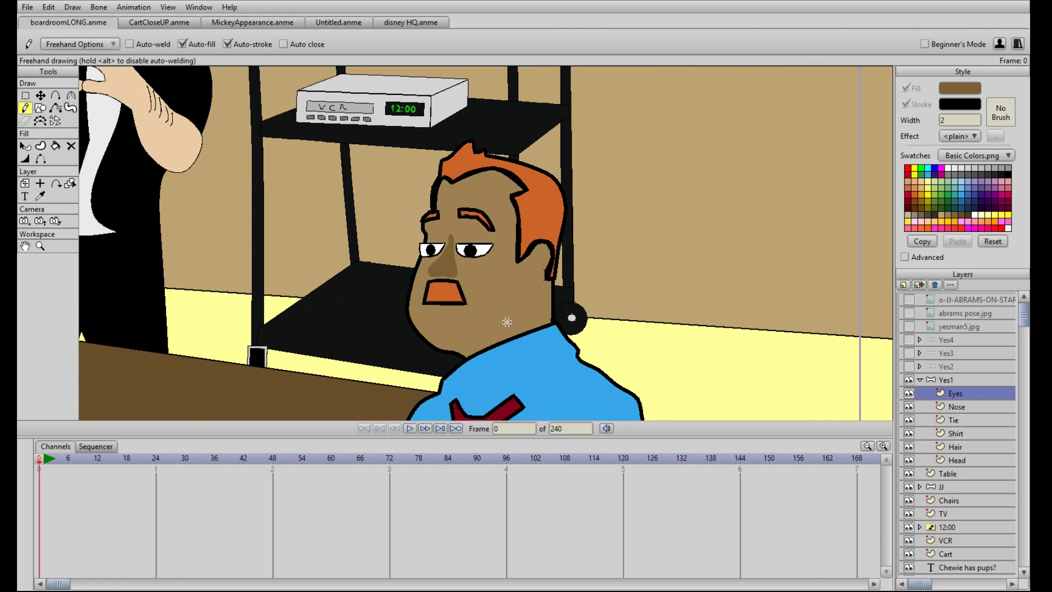
scroll(841, 366, "up", 3)
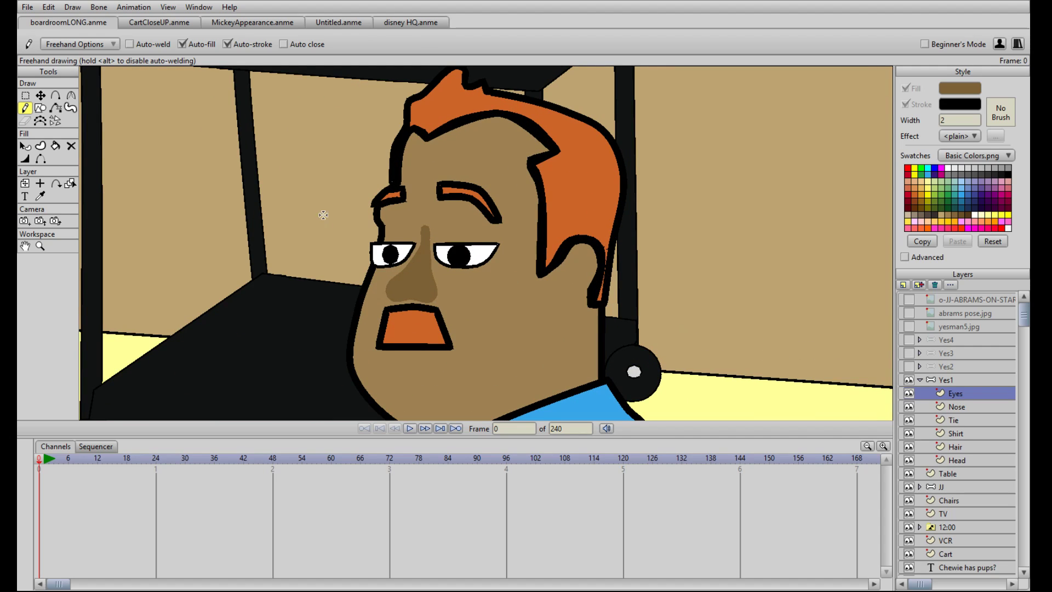
key("t")
left_click_drag(392, 256, 491, 251)
left_click(389, 257)
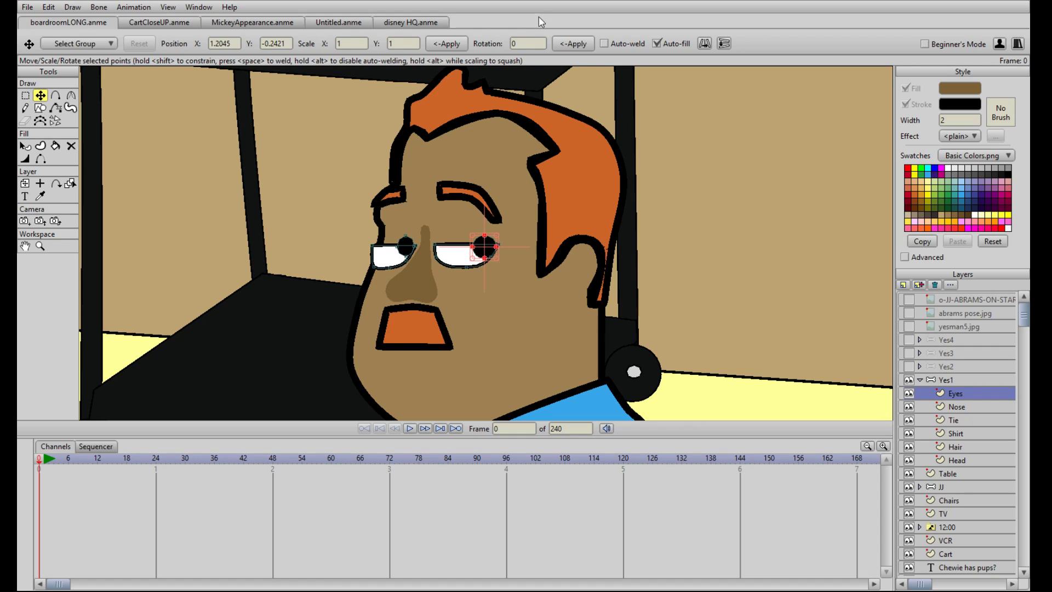
Step: Enlarge the right-hand eye by raising its upper corners, rounding its lower edge and extending its outer corner
scroll(484, 294, "up", 5)
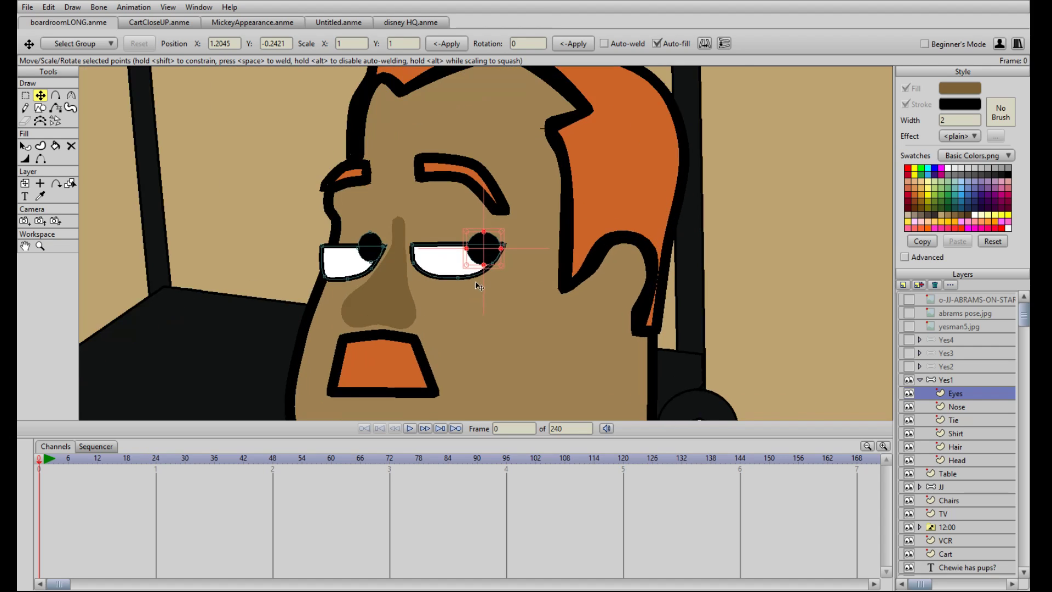
left_click(396, 245)
left_click_drag(398, 244, 398, 227)
left_click_drag(508, 245, 507, 225)
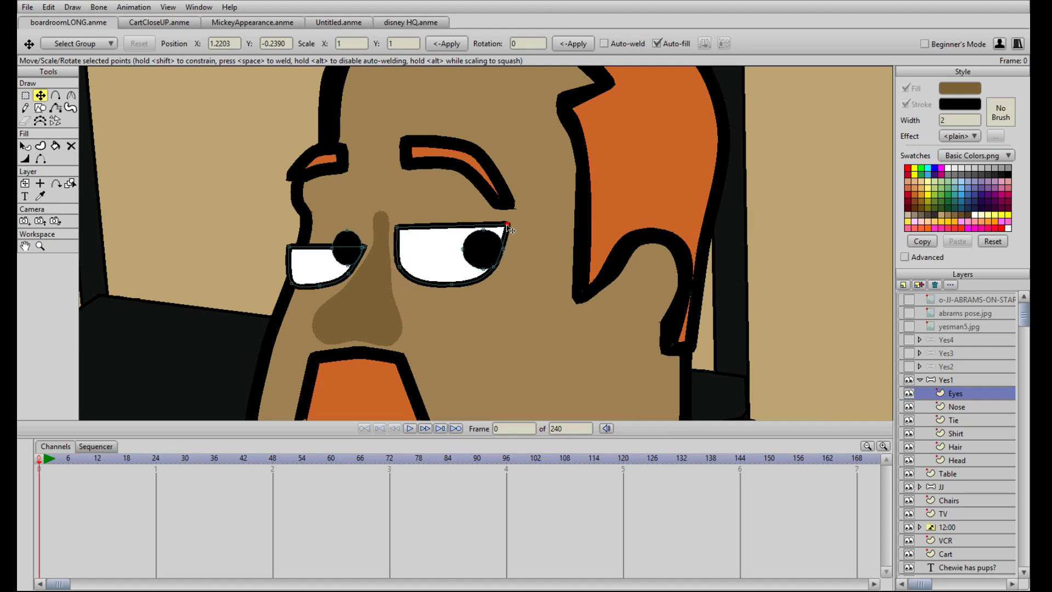
mouse_move(494, 267)
left_mouse_down()
mouse_move(504, 267)
mouse_move(452, 291)
mouse_move(497, 271)
left_mouse_up()
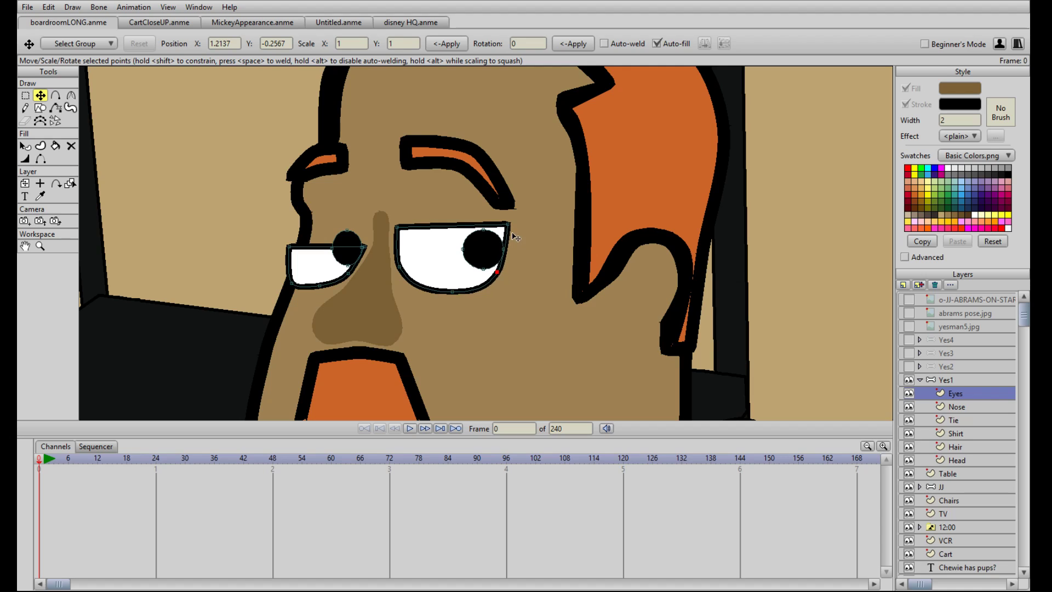
left_click_drag(511, 226, 522, 223)
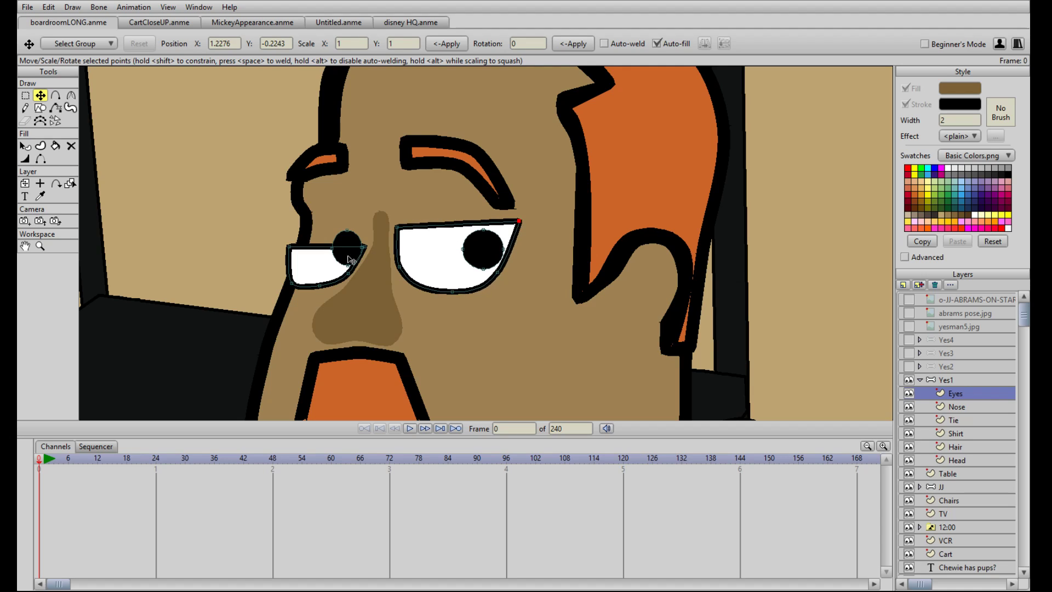
Step: Enlarge the left-hand eye to match by raising and widening its upper corners and lowering its bottom edge
left_click(349, 239)
left_click(303, 257)
left_click_drag(309, 257, 310, 287)
left_click_drag(349, 254, 368, 227)
left_click_drag(270, 228, 263, 226)
left_click_drag(311, 286, 303, 294)
Step: Reposition the left-hand eye's pupil inside the enlarged eye, nudging it slightly upward
mouse_move(346, 248)
left_mouse_down()
mouse_move(333, 247)
mouse_move(357, 263)
mouse_move(340, 250)
left_mouse_up()
left_click(355, 262)
left_click(333, 241)
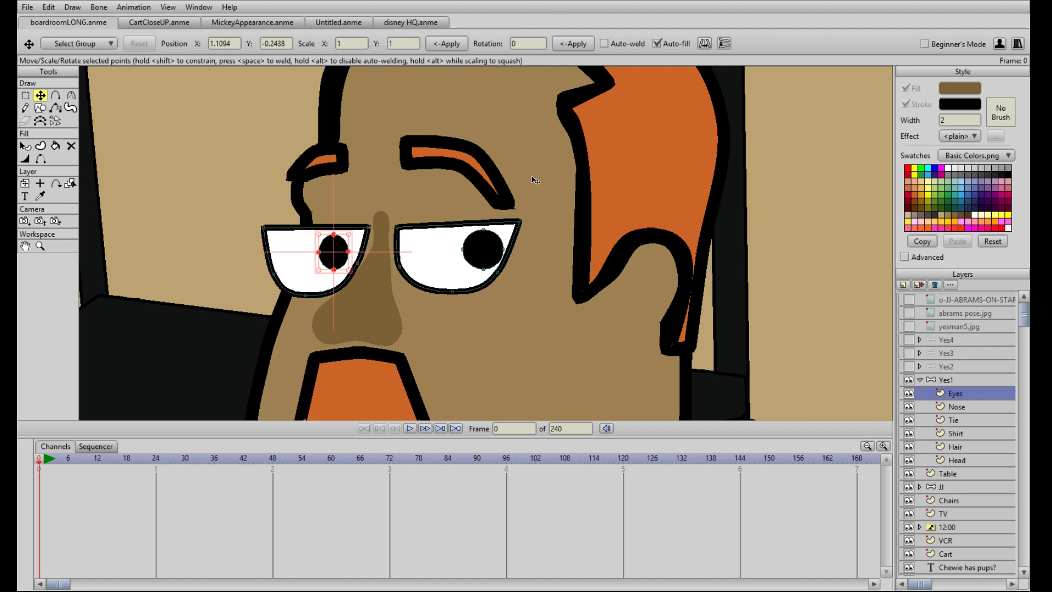
scroll(486, 239, "up", 3)
scroll(478, 273, "down", 3)
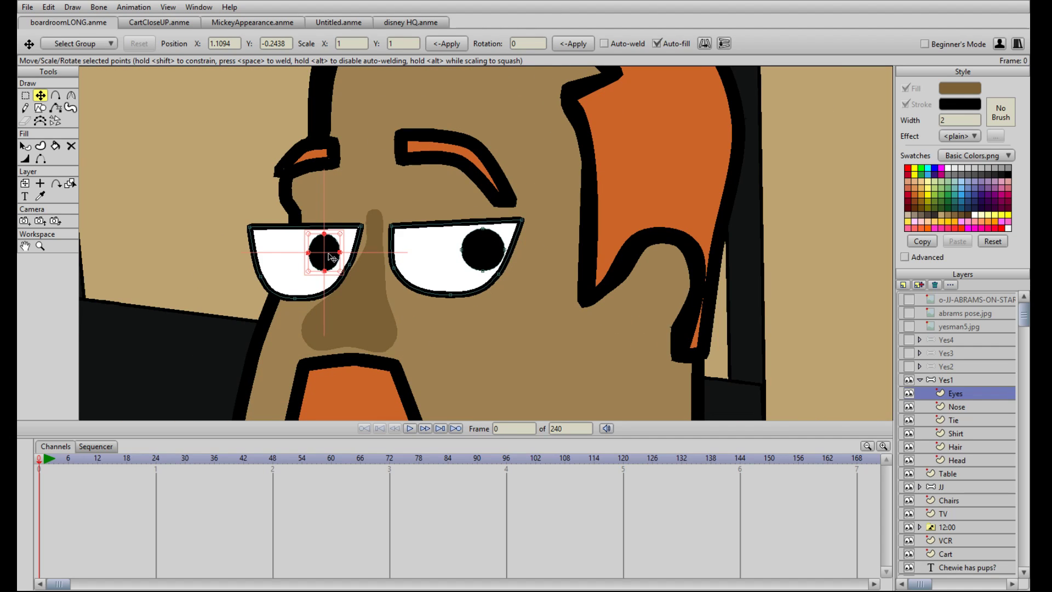
mouse_move(329, 252)
left_mouse_down()
mouse_move(487, 231)
mouse_move(492, 248)
mouse_move(310, 248)
mouse_move(327, 246)
left_mouse_up()
scroll(440, 213, "down", 3)
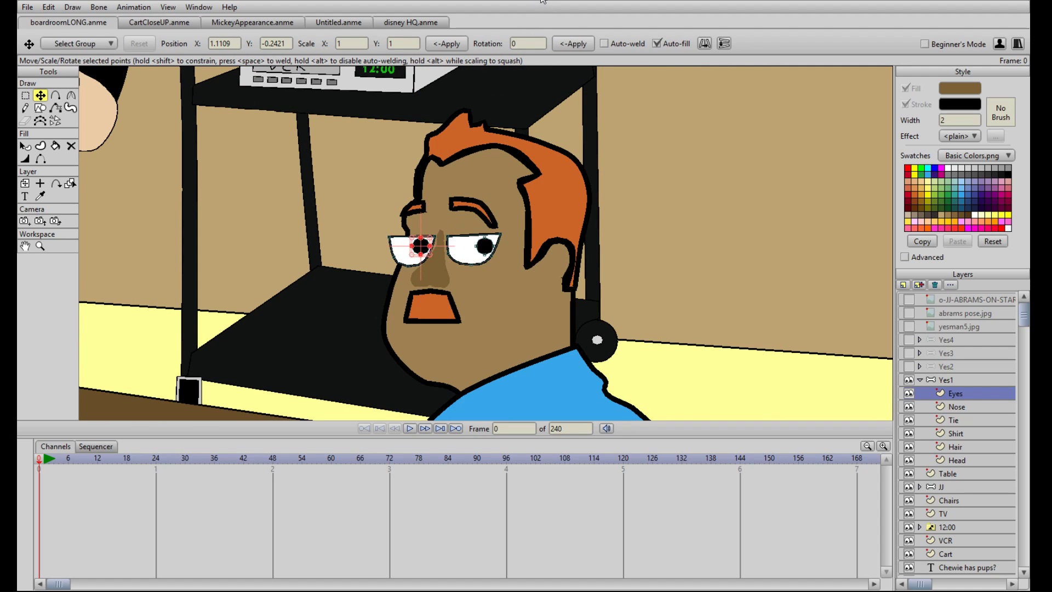
Step: Add a vector layer named Mouth above the Eyes layer in the Yes1 group
scroll(488, 249, "up", 4)
left_click_drag(488, 263, 496, 92)
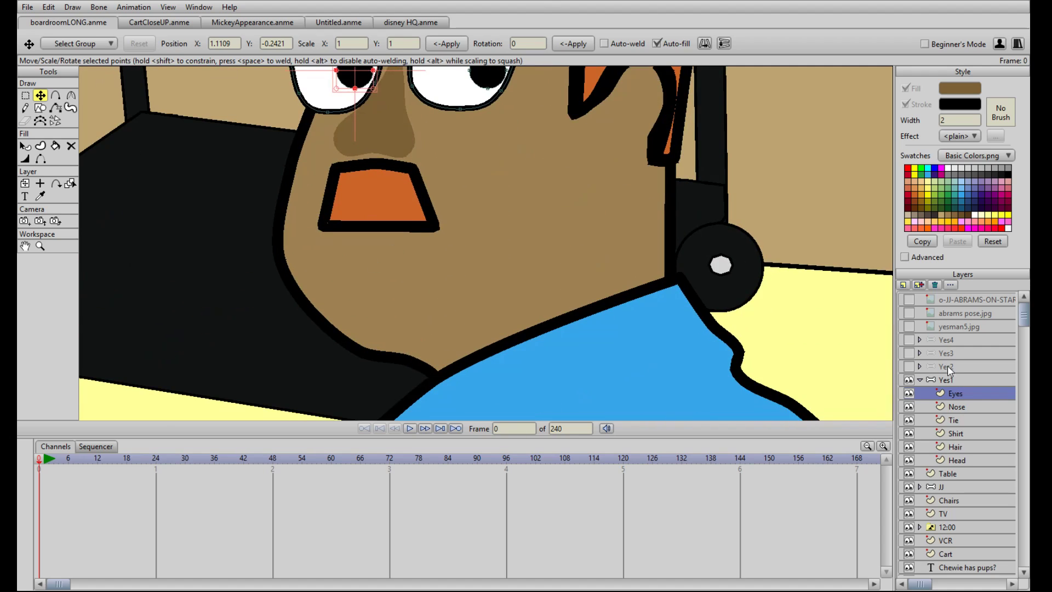
left_click(904, 285)
left_click(907, 297)
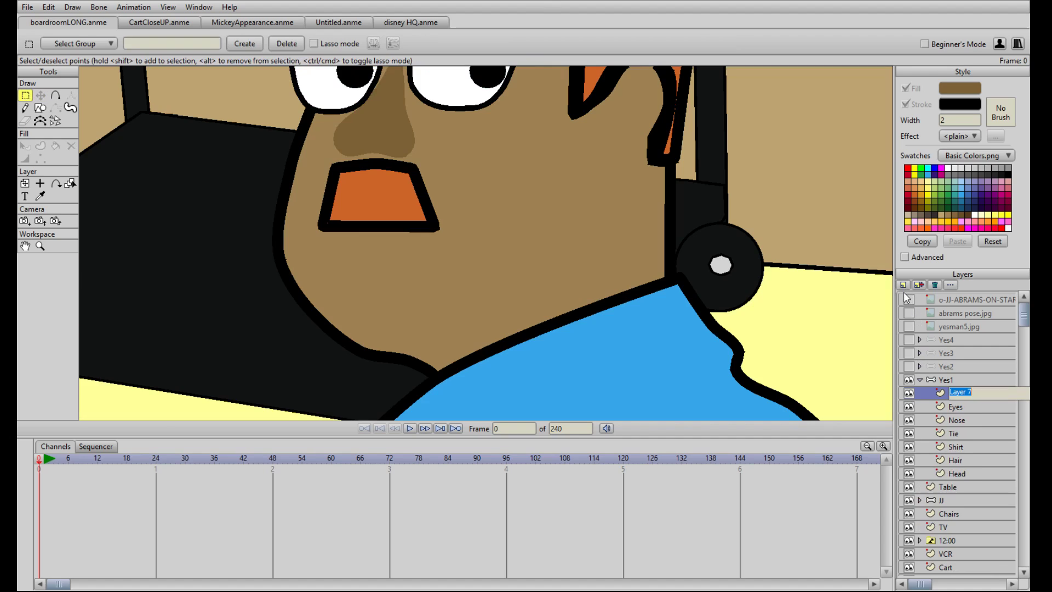
type("Mought\\")
key("BackSpace")
key("BackSpace")
key("BackSpace")
key("BackSpace")
type("th")
key("Return")
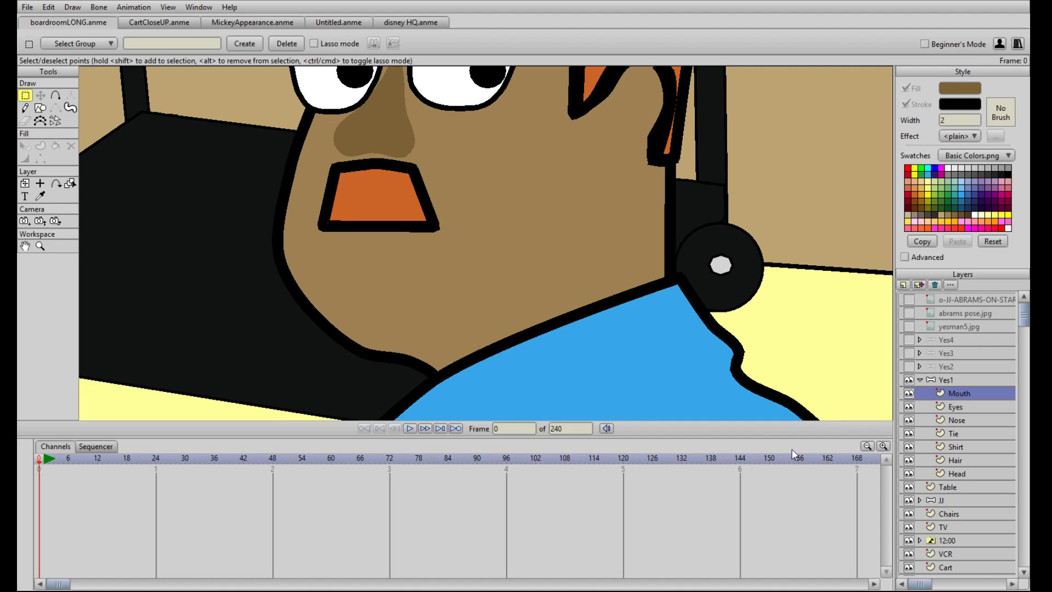
Step: Add another vector layer named Whistle Mouth above the Mouth layer
left_click(902, 284)
type("Whi")
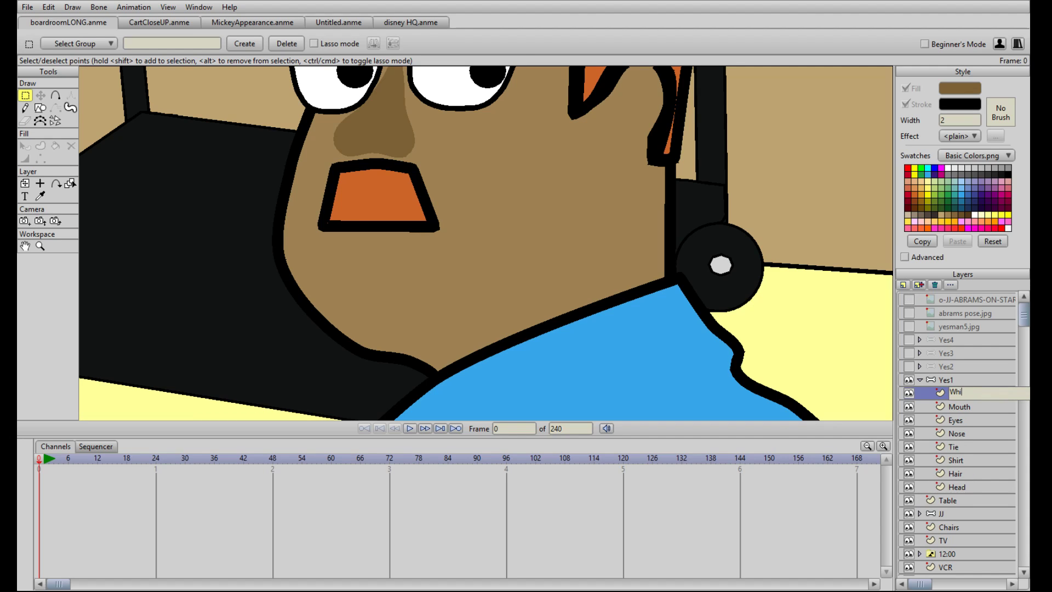
type("stle Mouth")
key("Return")
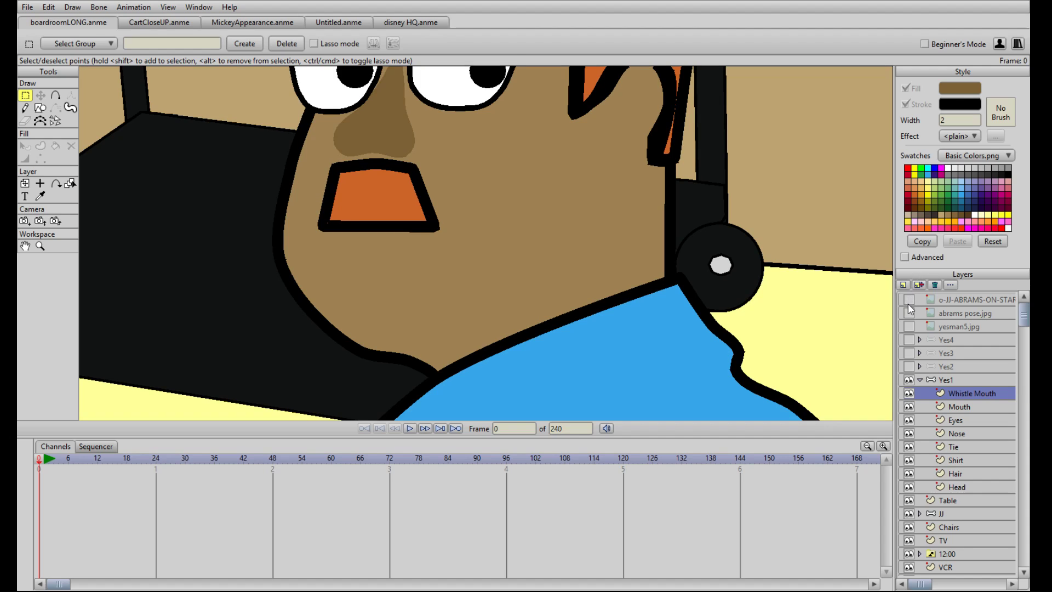
Step: Create a switch layer named Mouth and place the Whistle Mouth and Mouth vector layers inside it
left_click(927, 331)
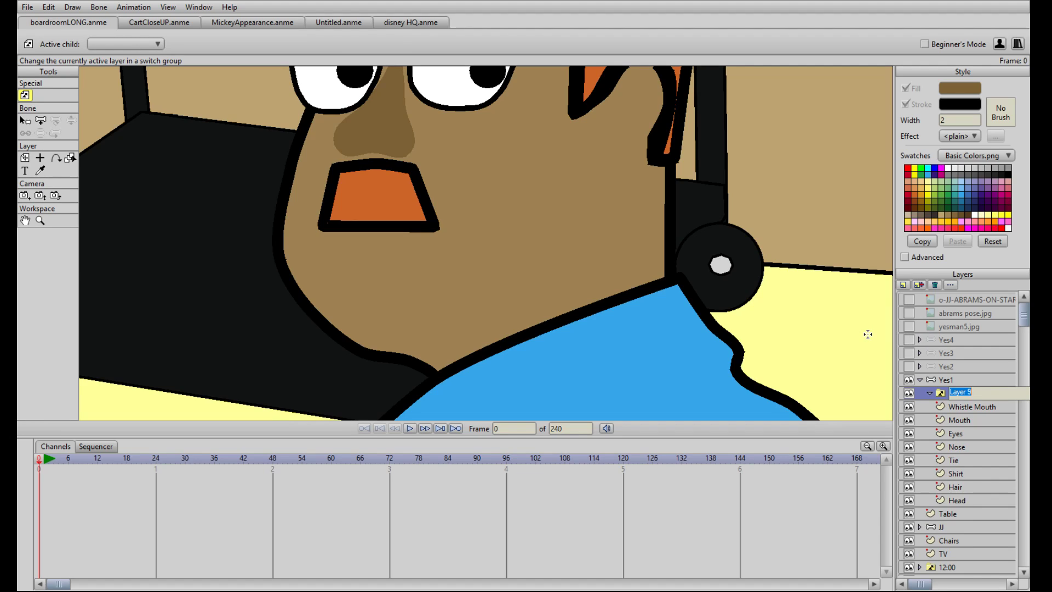
type("Mought")
key("Return")
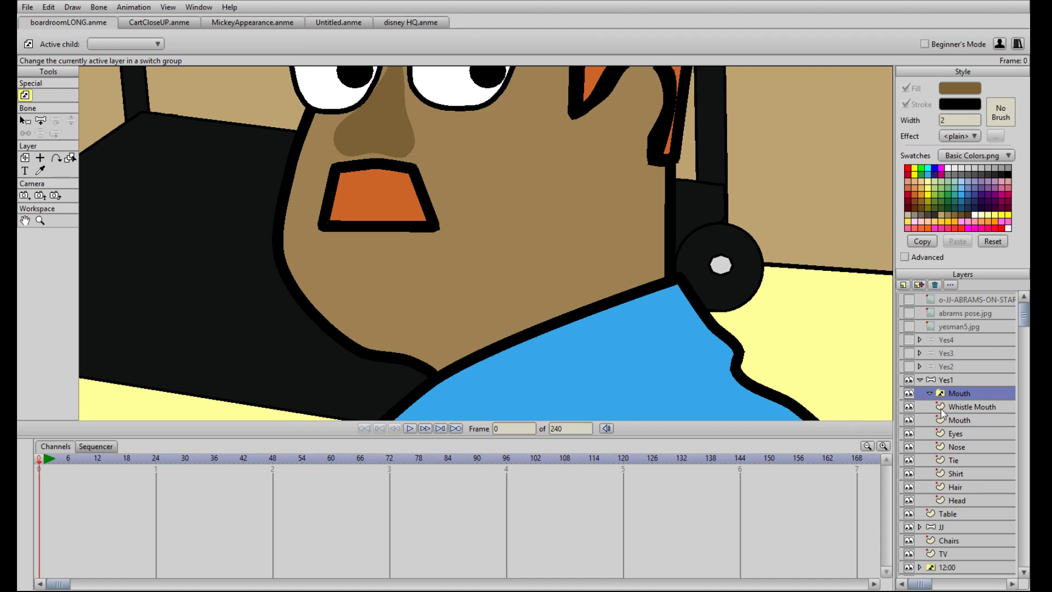
left_click(969, 406)
left_click_drag(969, 407, 964, 412)
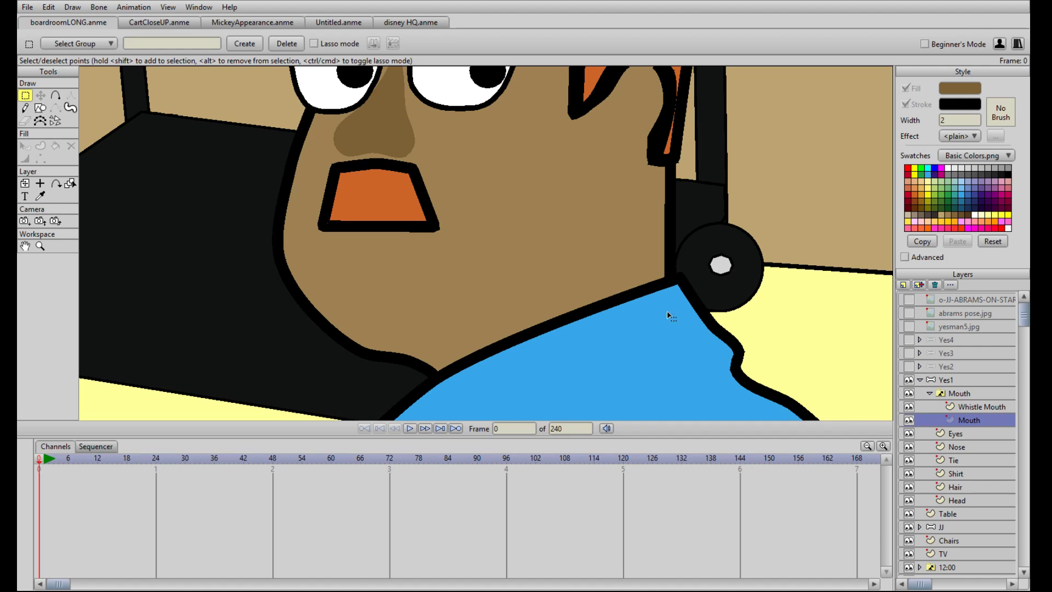
Step: Draw a wide oval below the mustache on the Whistle Mouth layer and set its stroke width to 1
scroll(520, 289, "down", 2)
scroll(520, 289, "up", 2)
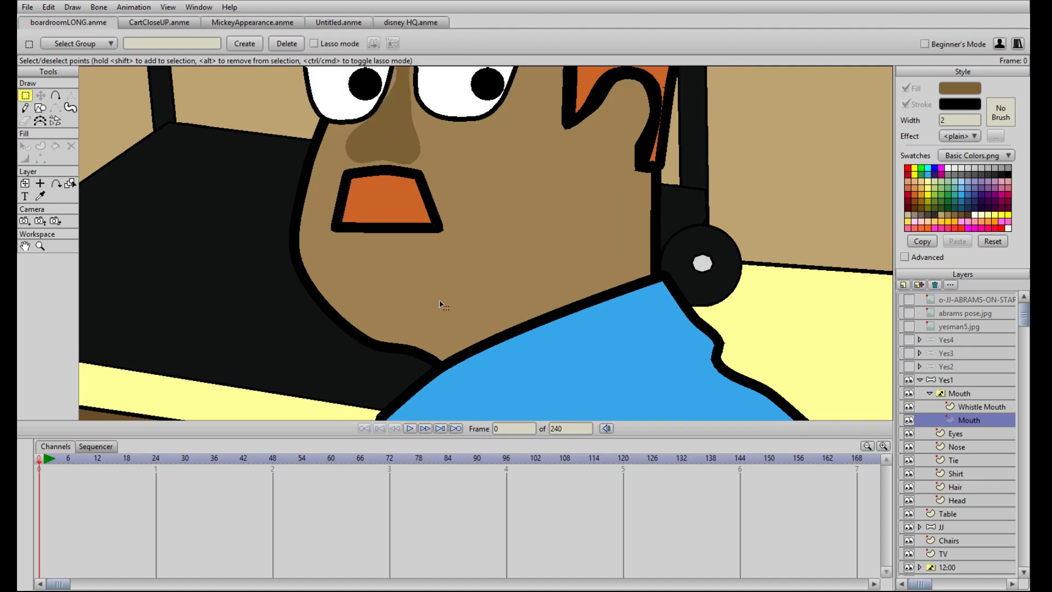
left_click(39, 110)
left_click(984, 407)
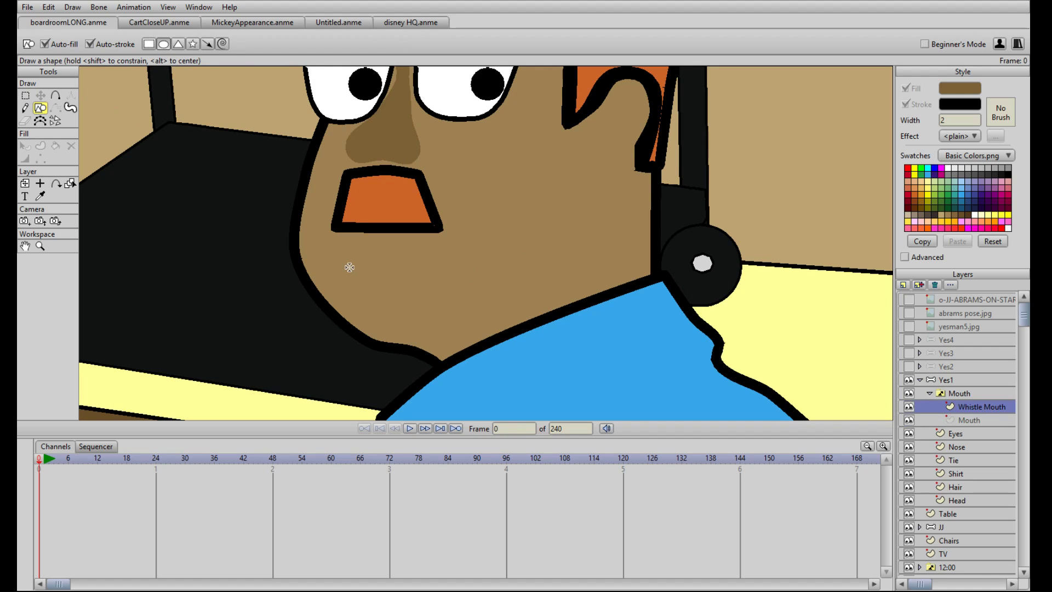
left_click_drag(326, 256, 465, 337)
left_click(25, 146)
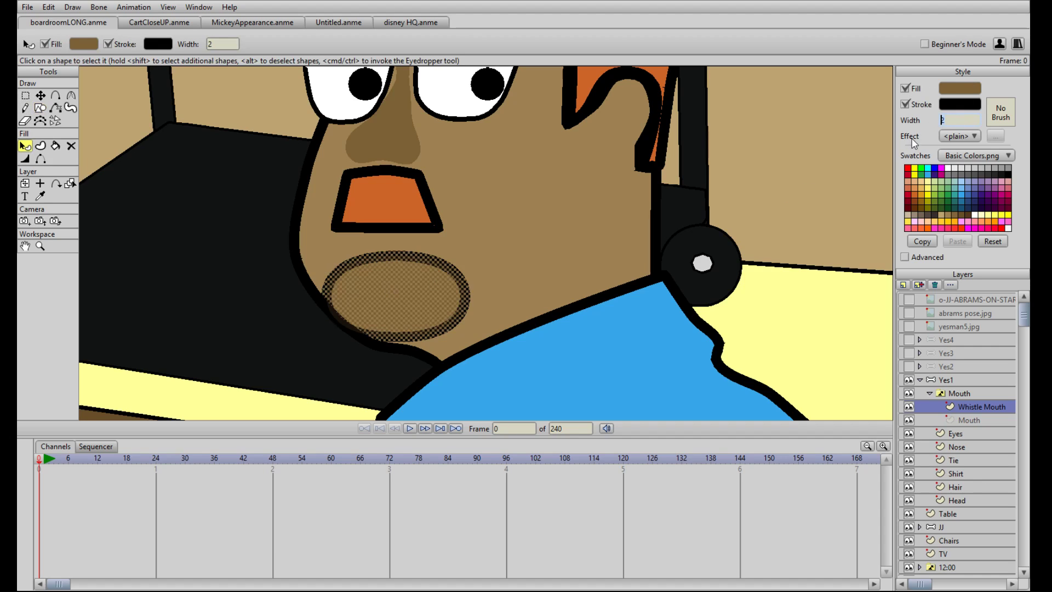
type("1")
key("Return")
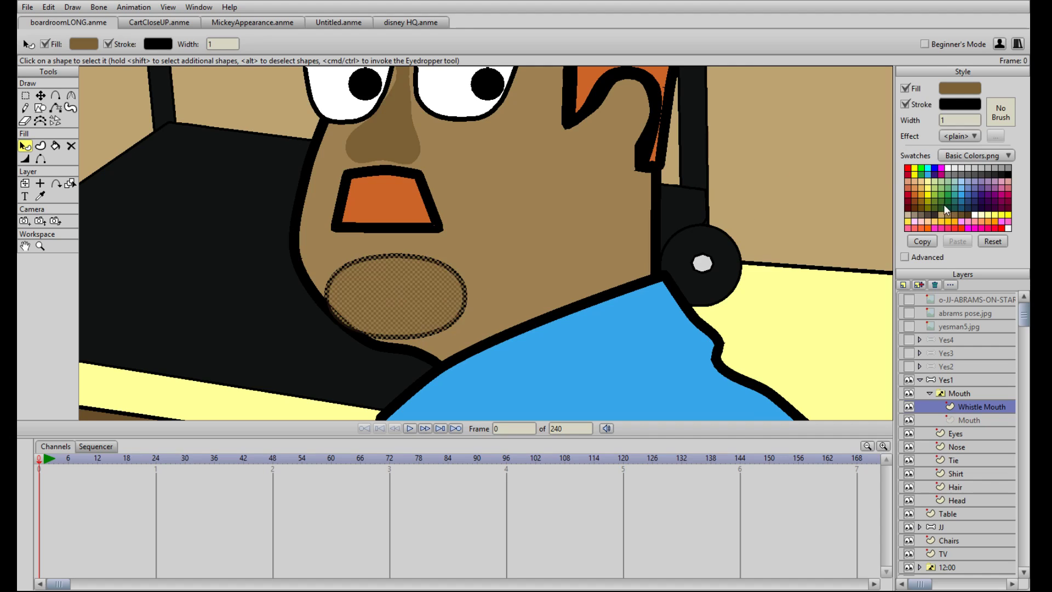
Step: Recolour the whistle mouth oval's fill with a light tan swatch, keeping its stroke black
left_click(1008, 174)
left_click(476, 200)
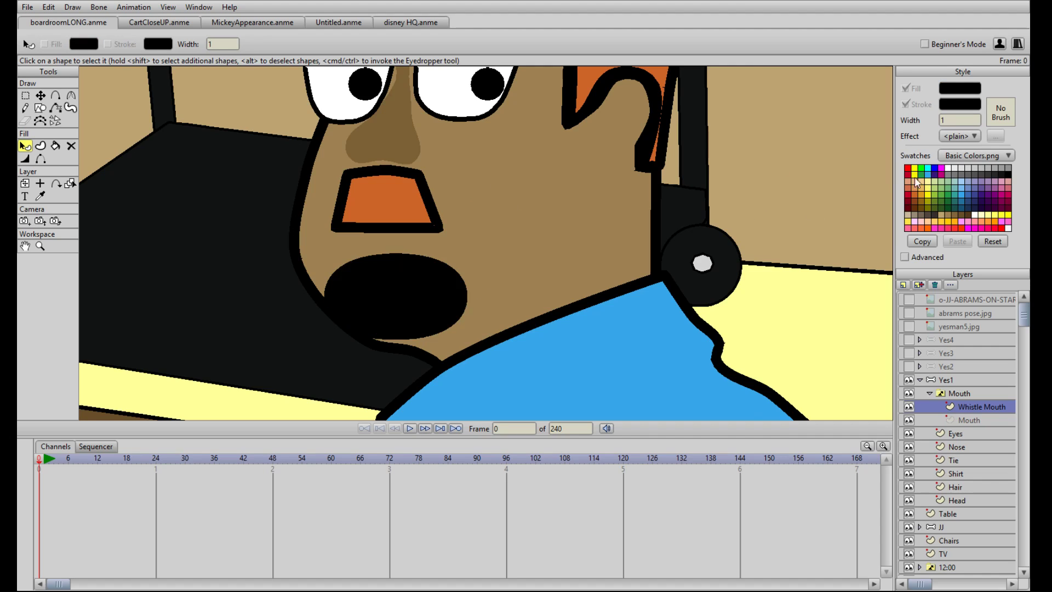
left_click(452, 268)
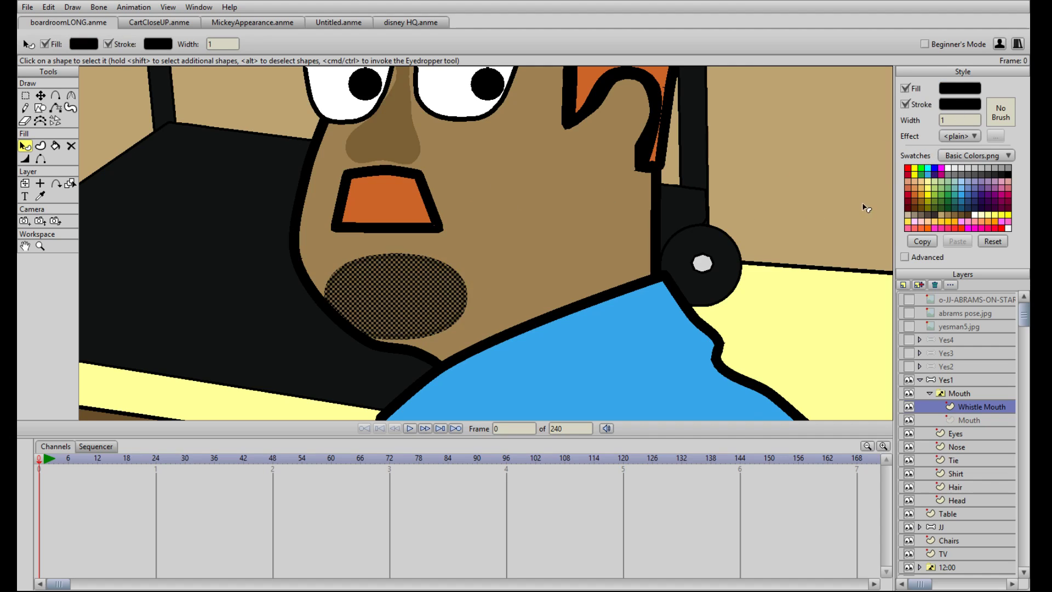
left_click(926, 186)
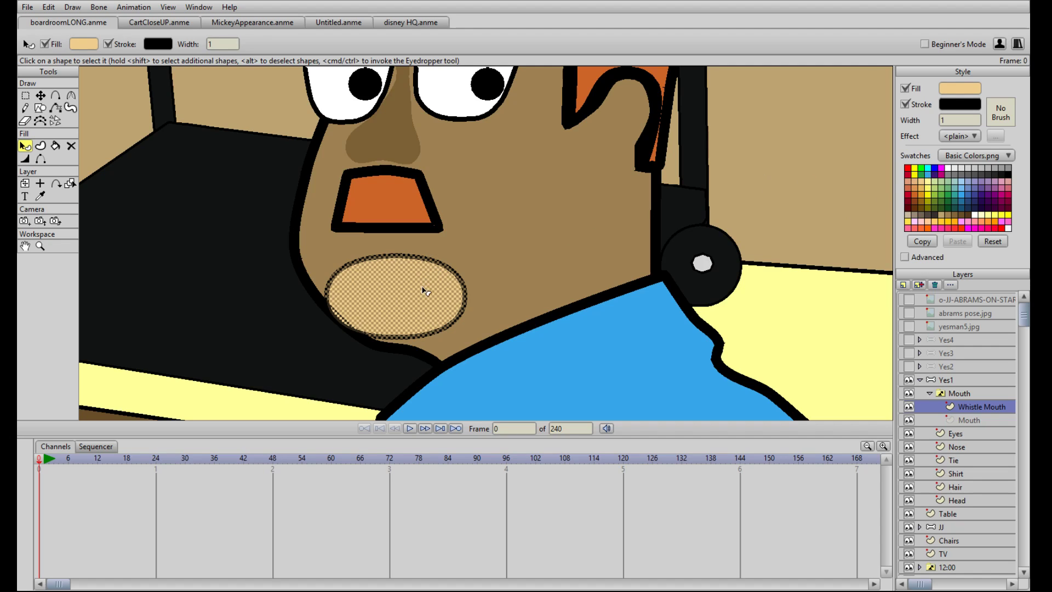
left_click(563, 259)
Step: Shrink the oval into a smaller mouth shape near the front of the face by moving its edge points
scroll(563, 259, "down", 5)
scroll(468, 264, "up", 6)
key("t")
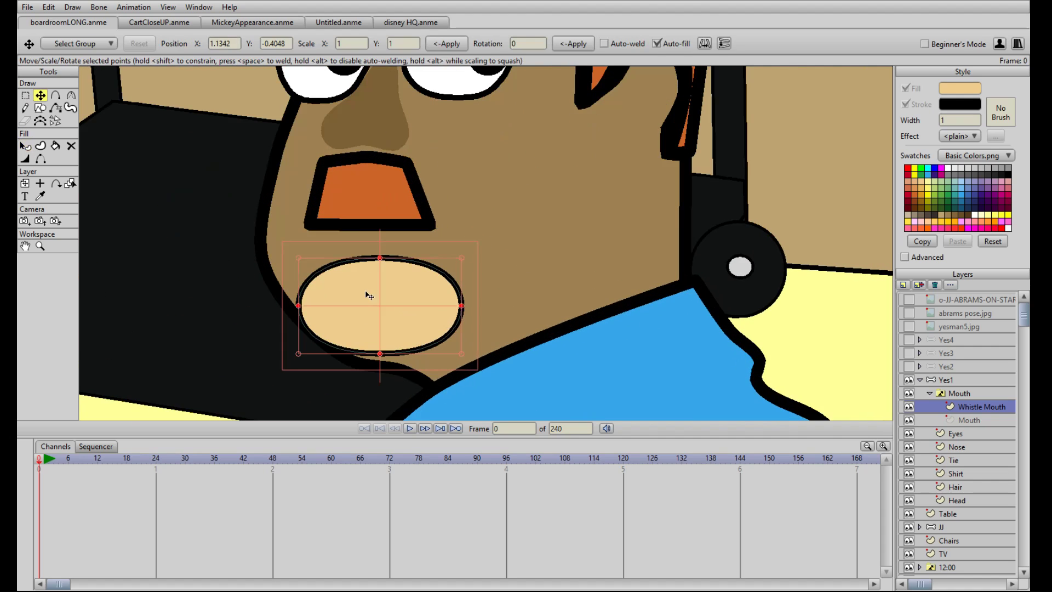
left_click(299, 306)
left_click_drag(300, 305, 302, 259)
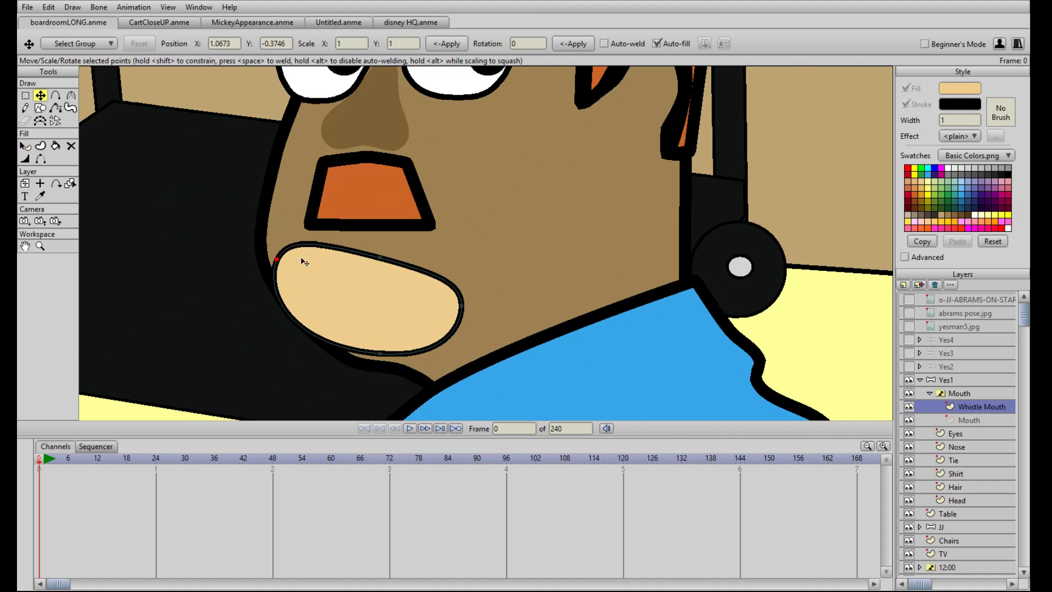
left_click_drag(462, 306, 381, 279)
left_click_drag(374, 355, 354, 306)
left_click_drag(275, 260, 294, 240)
Step: Add points on the upper and lower edges of the whistle mouth and pull the lower one toward the front
key("a")
left_click(333, 256)
key("t")
key("a")
left_click(334, 295)
key("t")
left_click_drag(335, 295, 309, 281)
Step: Move the whistle mouth's upper point toward the cheek and add two points to shape the upper lip
left_click_drag(297, 239, 378, 248)
key("a")
left_click(327, 226)
key("t")
key("a")
left_click(361, 236)
key("t")
Step: Adjust the lip points and push the front middle point inward to form a notch between two puckered lips
left_click_drag(310, 282, 310, 273)
left_click_drag(283, 309, 383, 291)
left_click_drag(309, 275, 315, 267)
left_click_drag(359, 296, 362, 295)
left_click_drag(282, 252, 310, 271)
scroll(358, 252, "down", 10)
scroll(447, 298, "up", 8)
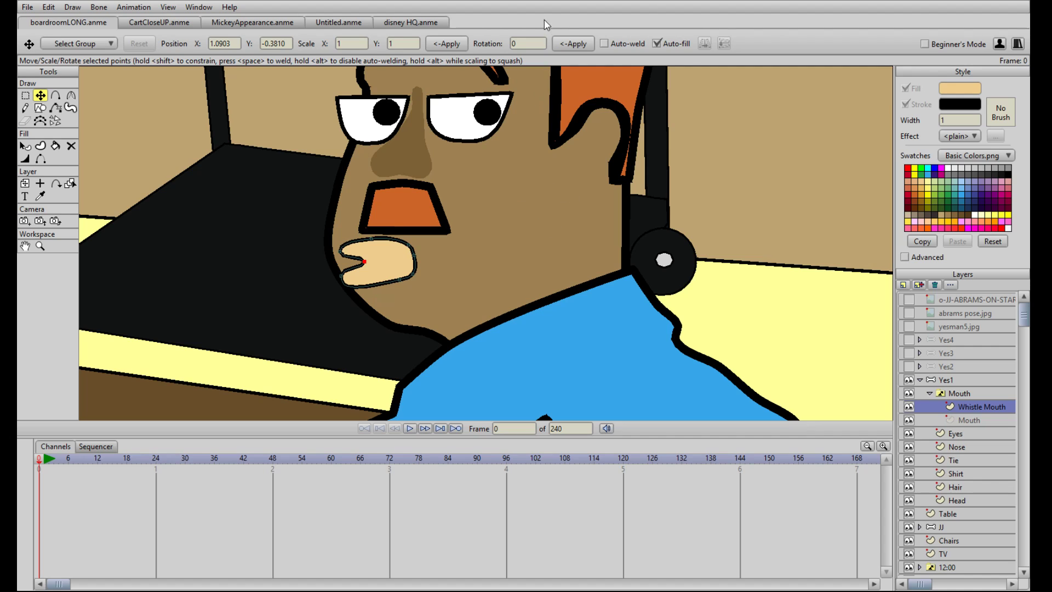
scroll(393, 228, "up", 2)
scroll(456, 286, "up", 1)
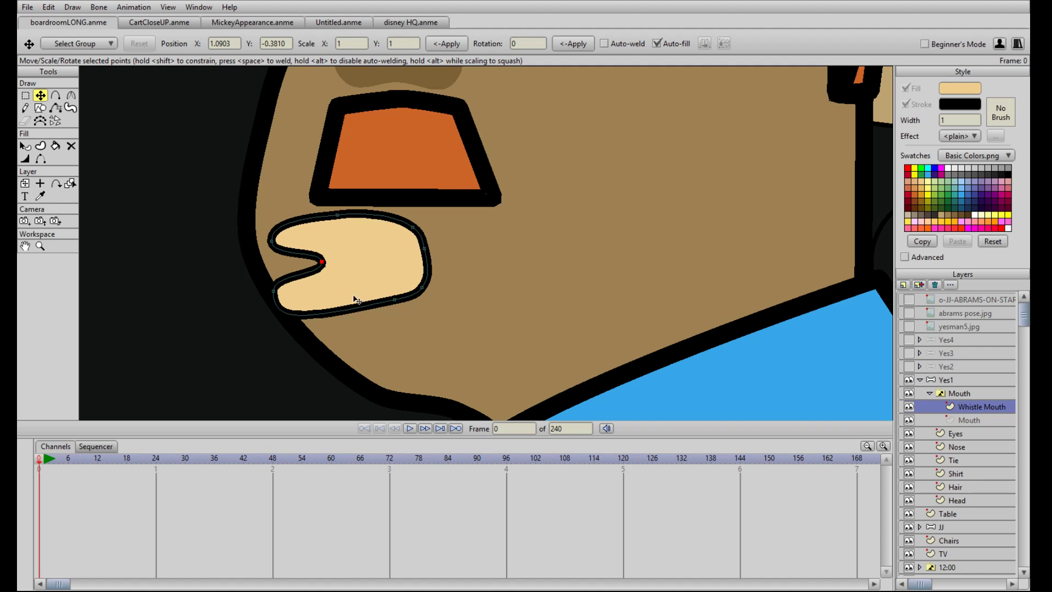
Step: Raise the front point of the whistle mouth's upper lip and stretch the rear edge toward the cheek
scroll(347, 278, "down", 2)
scroll(347, 278, "up", 1)
left_click_drag(374, 267, 425, 261)
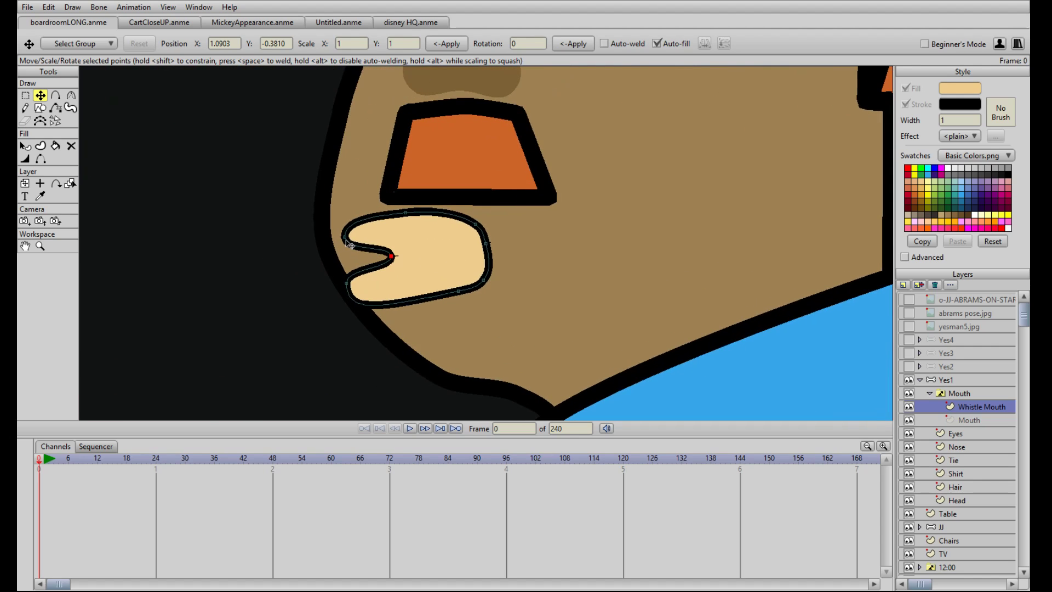
left_click_drag(345, 238, 348, 224)
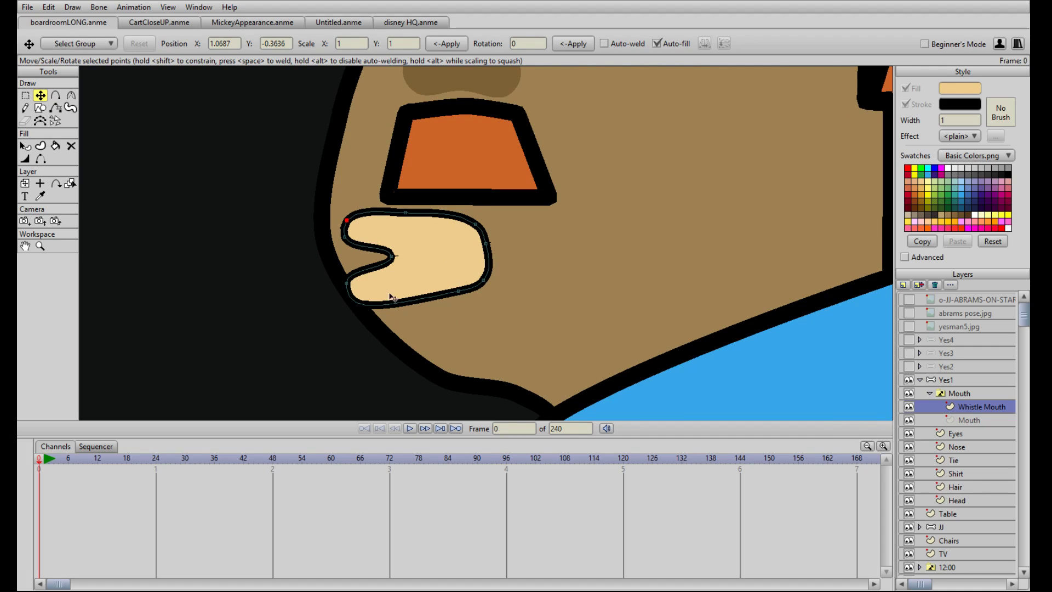
left_click_drag(488, 244, 520, 248)
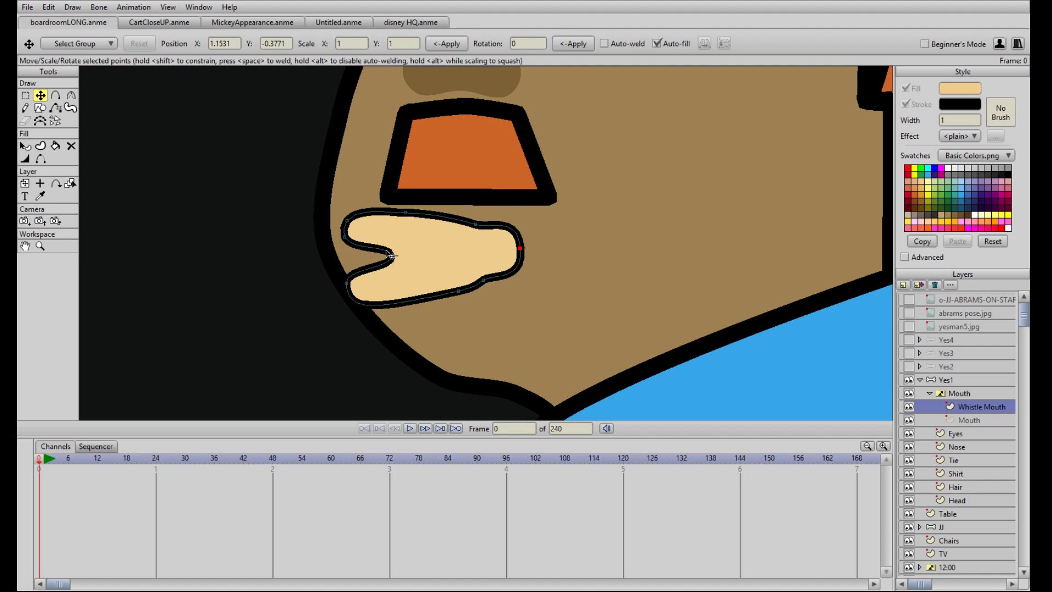
Step: Push the notch between the lips deeper toward the cheek and turn its inner point into a sharp corner
left_click_drag(390, 255, 422, 260)
left_click(71, 97)
left_click(130, 44)
Step: Add points along the notch's upper and lower edges and shape them into a narrow opening with the lips meeting at the front
key("t")
key("a")
left_click(417, 251)
key("t")
key("a")
key("t")
left_click(402, 252)
key("a")
left_click(364, 248)
key("t")
key("a")
left_click(366, 268)
key("t")
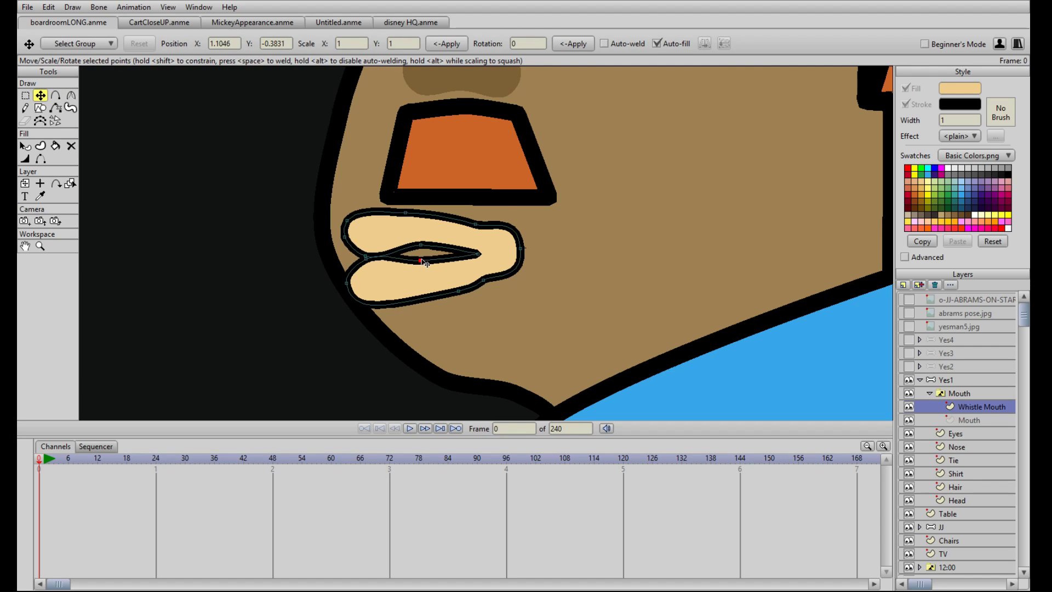
scroll(469, 298, "down", 6)
scroll(508, 302, "up", 5)
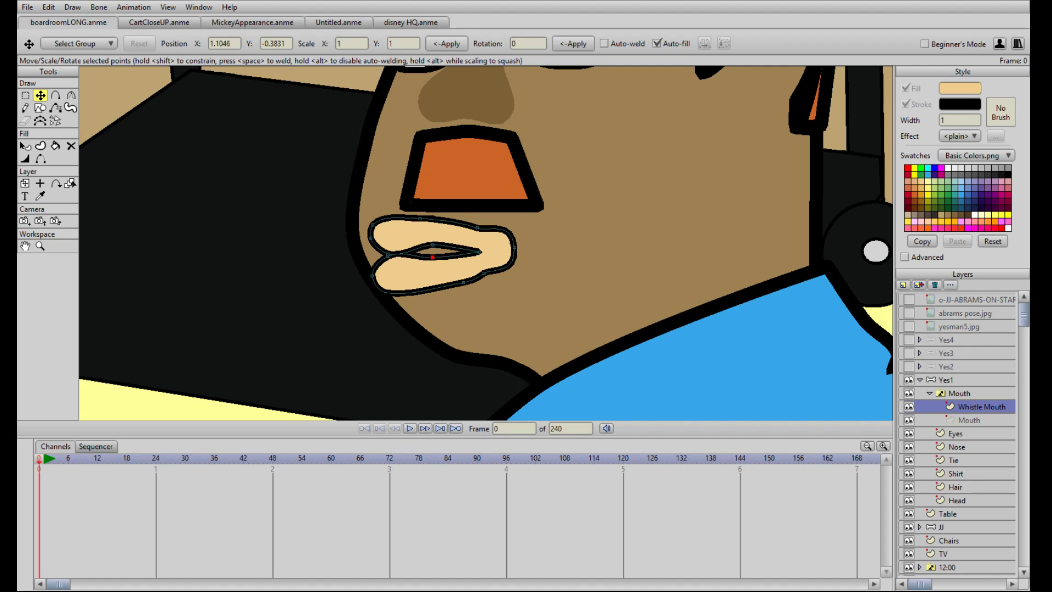
scroll(485, 243, "down", 3)
scroll(485, 243, "up", 3)
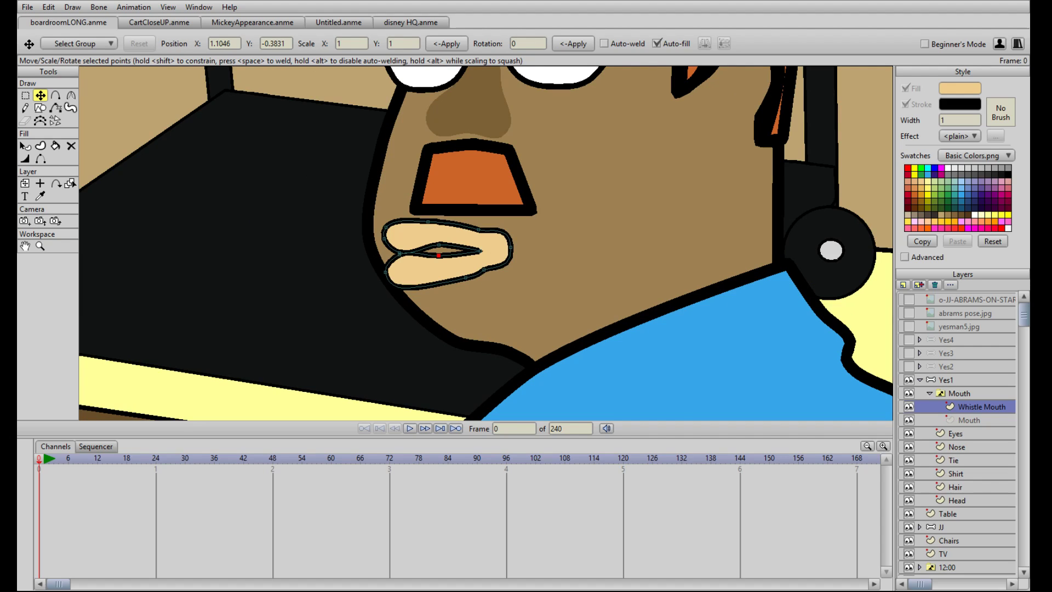
scroll(485, 244, "up", 2)
scroll(485, 243, "down", 1)
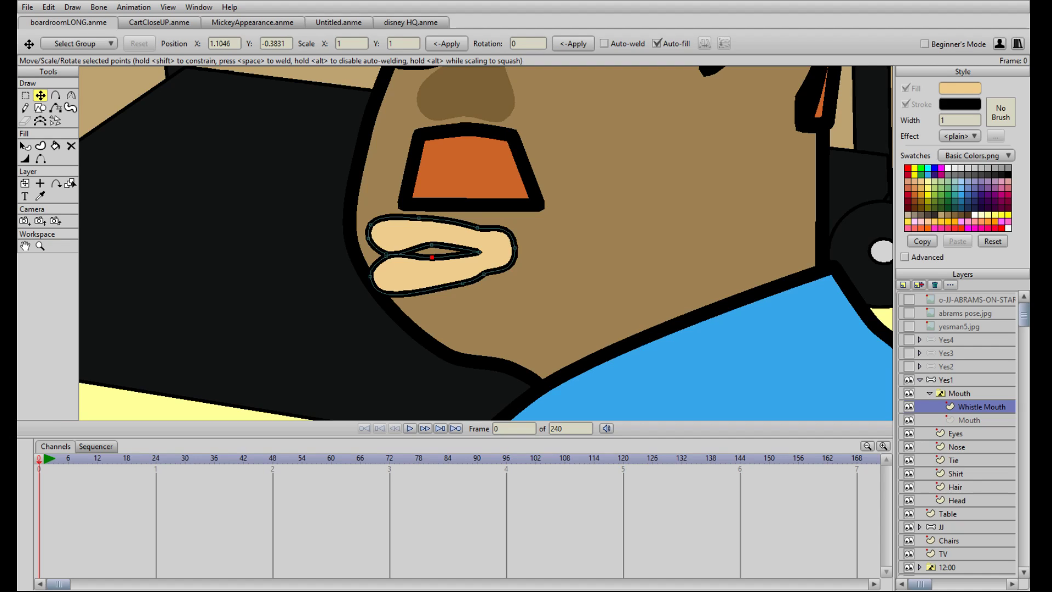
Step: Move the entire whistle mouth farther inside the face, below the mustache
left_click(480, 252)
key("ctrl+a")
left_click_drag(501, 243, 471, 253)
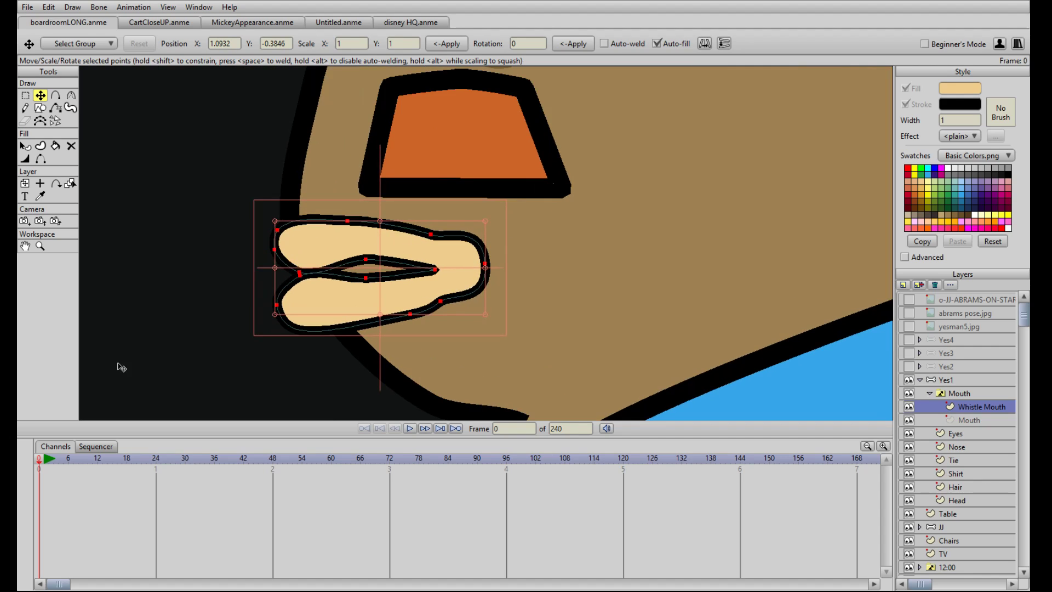
left_click_drag(424, 285, 749, 224)
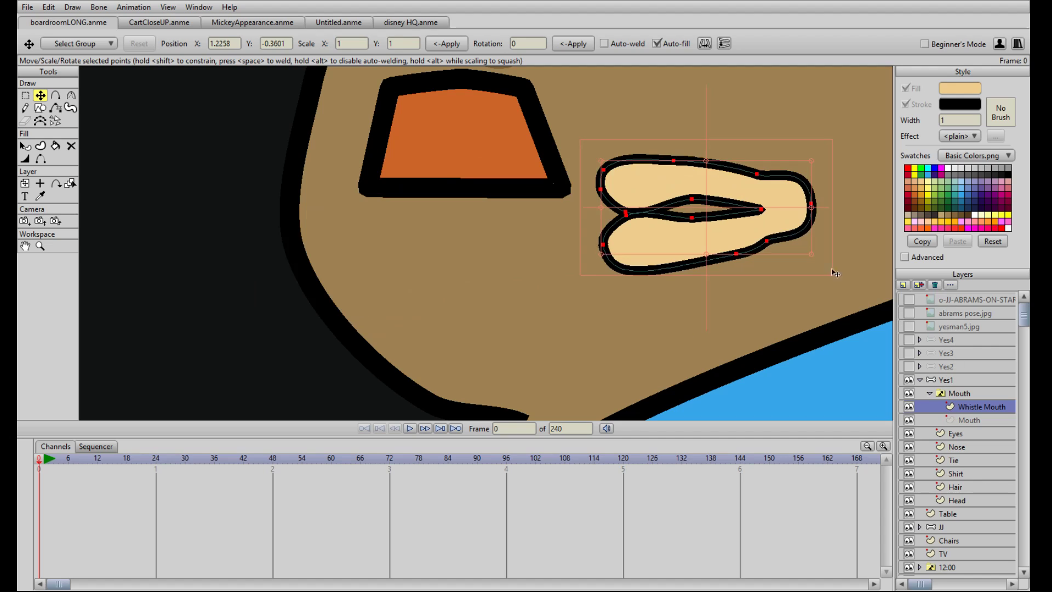
left_click_drag(789, 208, 477, 272)
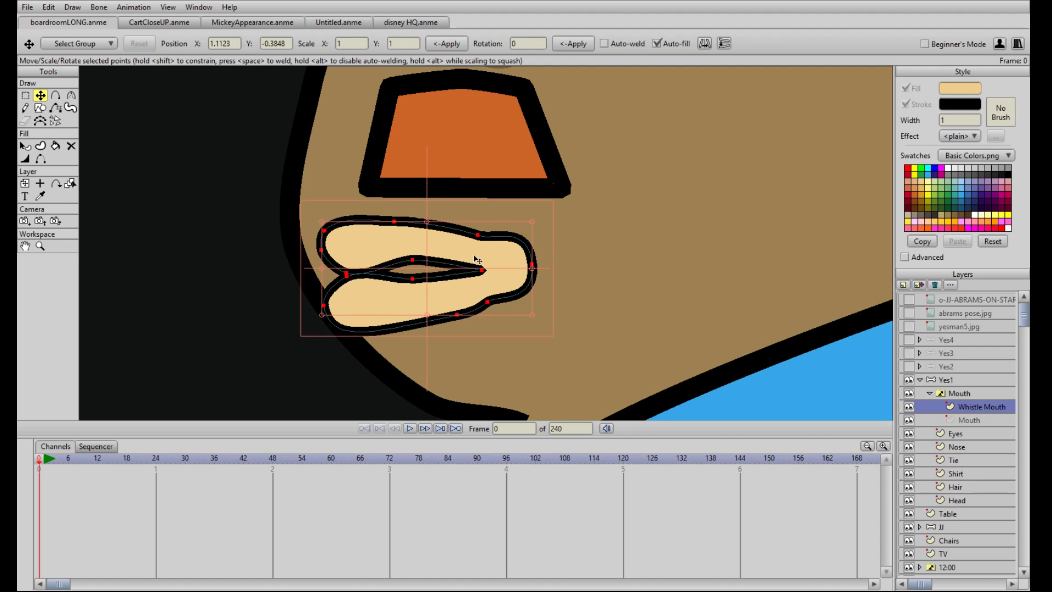
Step: Reshape the upper lip's top edge into two humps with a shallow dip in the middle
left_click(395, 222)
left_click_drag(396, 222, 506, 221)
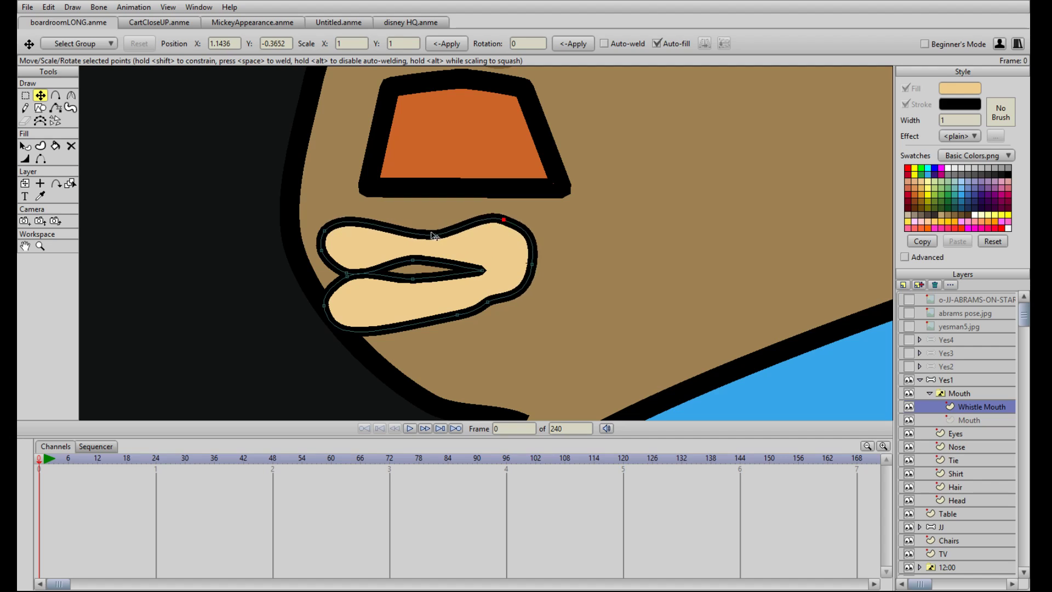
left_click_drag(324, 230, 371, 222)
left_click_drag(439, 234, 442, 227)
left_click_drag(504, 220, 506, 218)
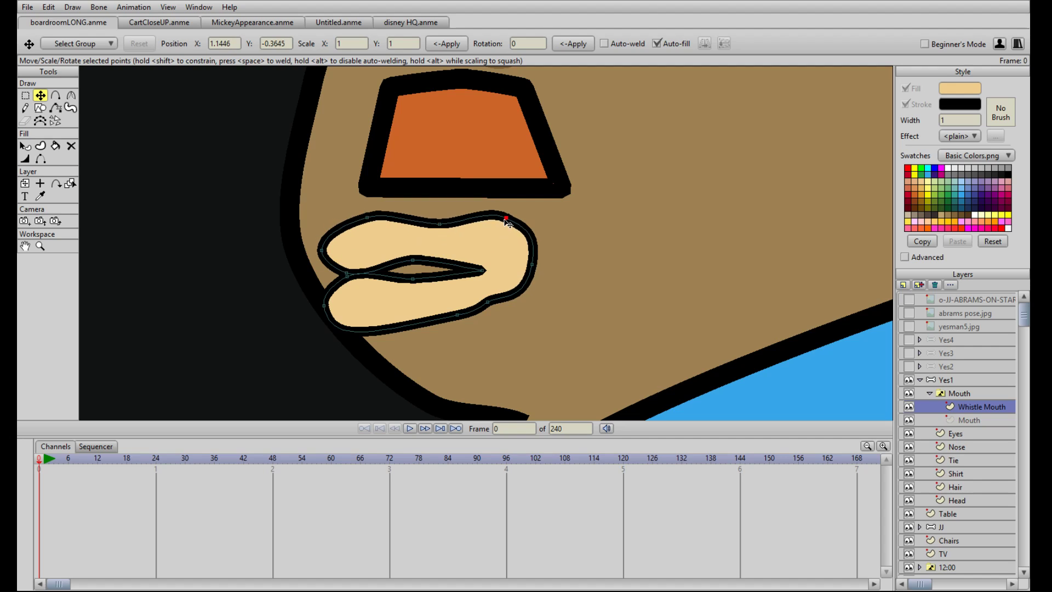
Step: Extend the line between the lips to the mouth's rear edge and add a point that closes the rear of the opening
left_click_drag(482, 270, 542, 265)
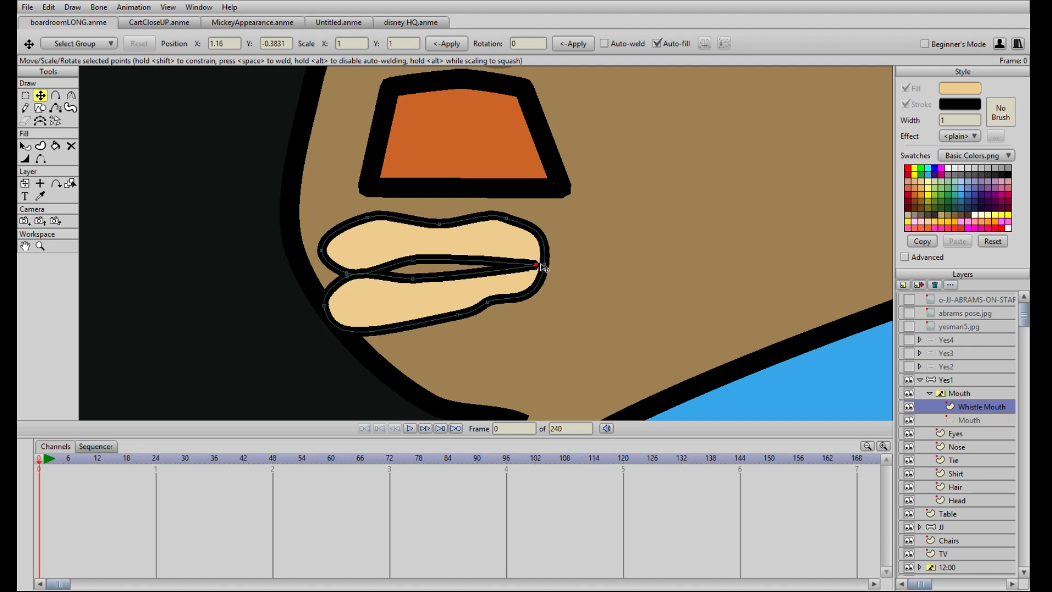
key("ctrl+a")
key("Return")
left_click_drag(479, 259, 476, 267)
key("a")
left_click(474, 273)
key("t")
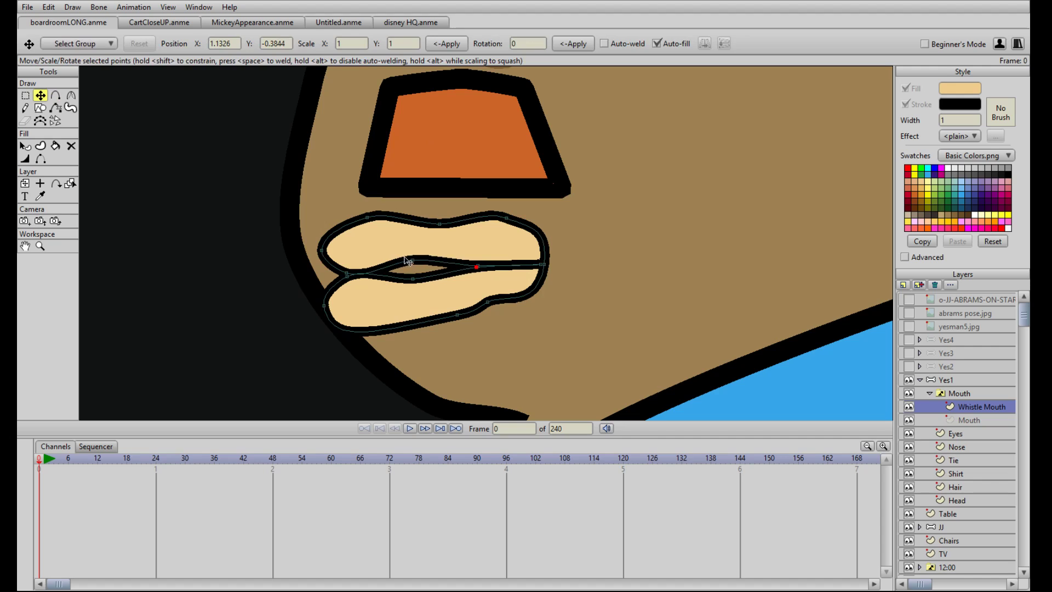
Step: Move the points around the opening so the gap sits centered between the front and rear of the lips
left_click_drag(412, 260, 440, 279)
left_click_drag(356, 276, 367, 265)
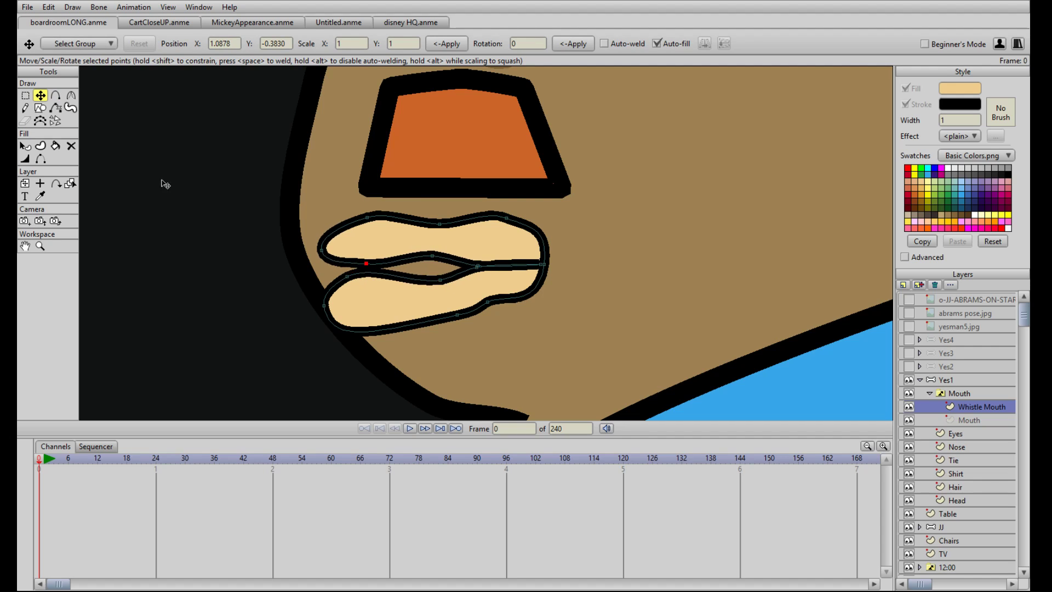
left_click(71, 97)
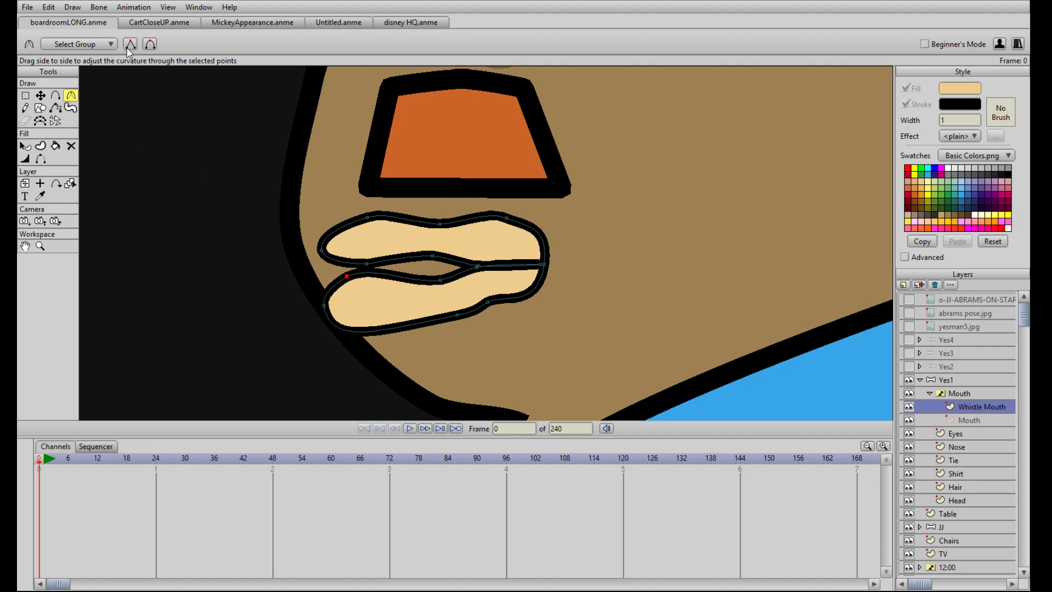
key("t")
left_click_drag(348, 277, 496, 263)
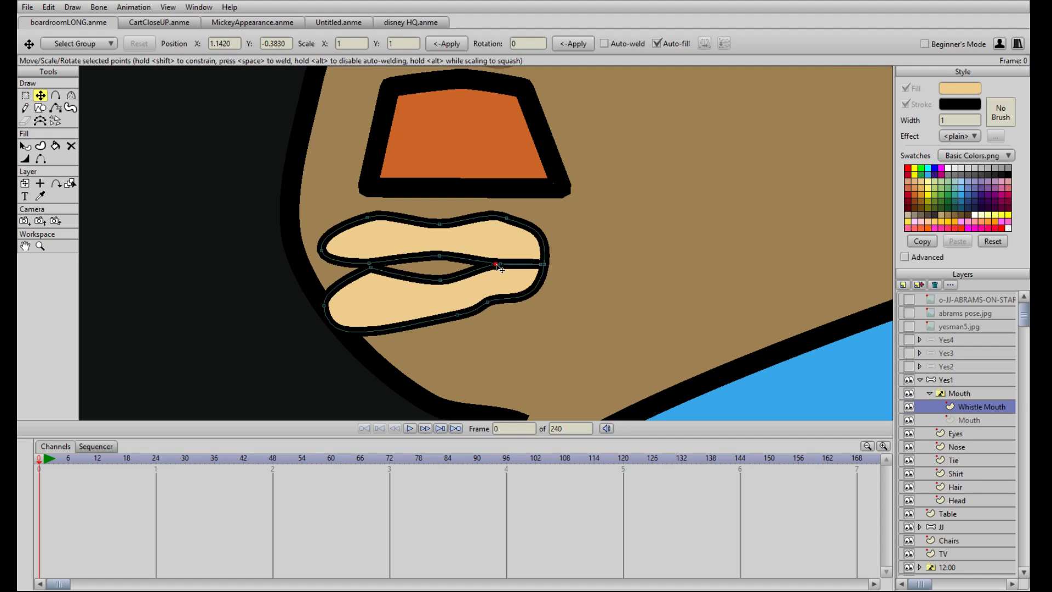
Step: Reshape the lower lip to mirror the upper one, adding points along its bottom edge to form two humps and a central dip
left_click_drag(323, 305, 328, 268)
left_click_drag(466, 318, 358, 306)
left_click_drag(492, 307, 395, 316)
key("a")
left_click(399, 319)
key("t")
key("a")
left_click(501, 315)
key("t")
left_click(501, 315)
left_click_drag(500, 315, 507, 321)
left_click_drag(441, 310, 428, 310)
left_click_drag(500, 321, 503, 312)
Step: Scale the whole whistle mouth down slightly and place it directly beneath the mustache
scroll(499, 306, "down", 4)
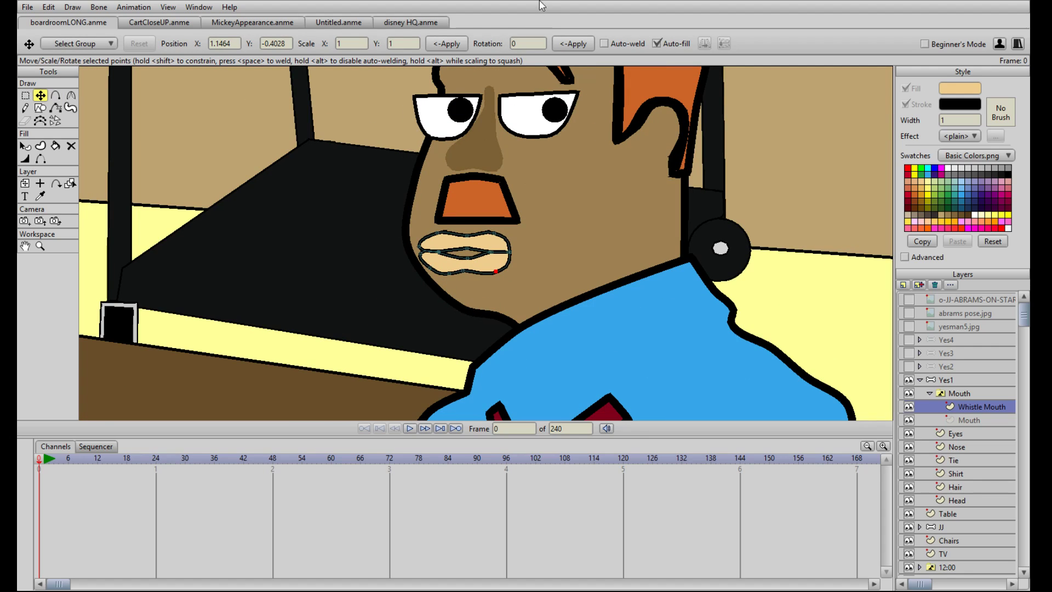
scroll(525, 247, "up", 2)
key("ctrl+a")
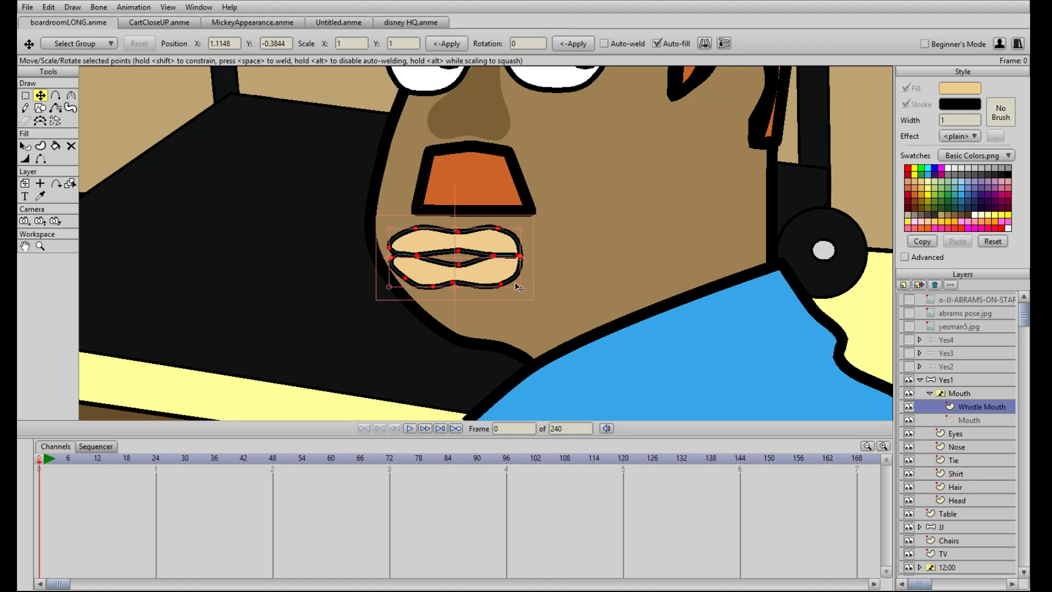
left_click_drag(523, 292, 509, 284)
left_click_drag(476, 252, 494, 230)
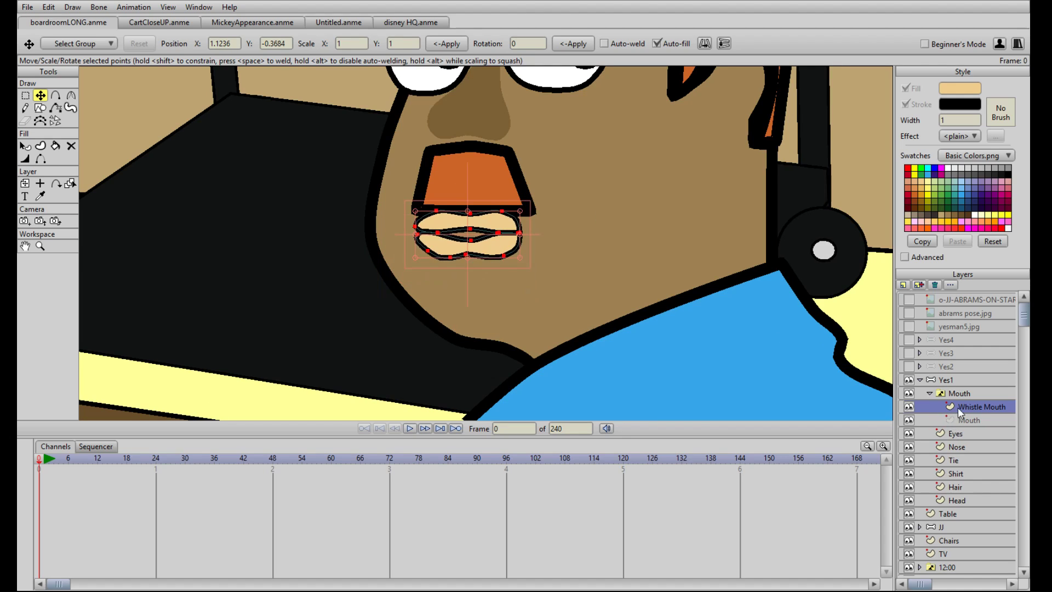
Step: Collapse the Mouth switch group and move it between the Hair and Head layers
left_click(936, 395)
left_click(929, 393)
left_click_drag(964, 393, 969, 471)
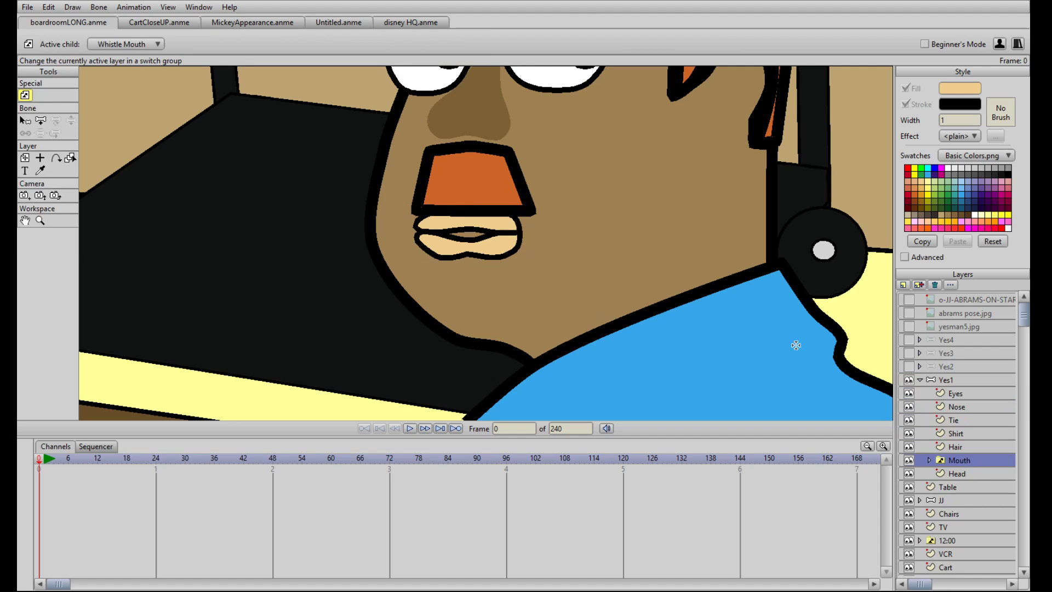
Step: Nudge the Whistle Mouth artwork slightly toward the cheek to center it under the mustache
left_click(960, 476)
left_click(930, 460)
left_click(967, 474)
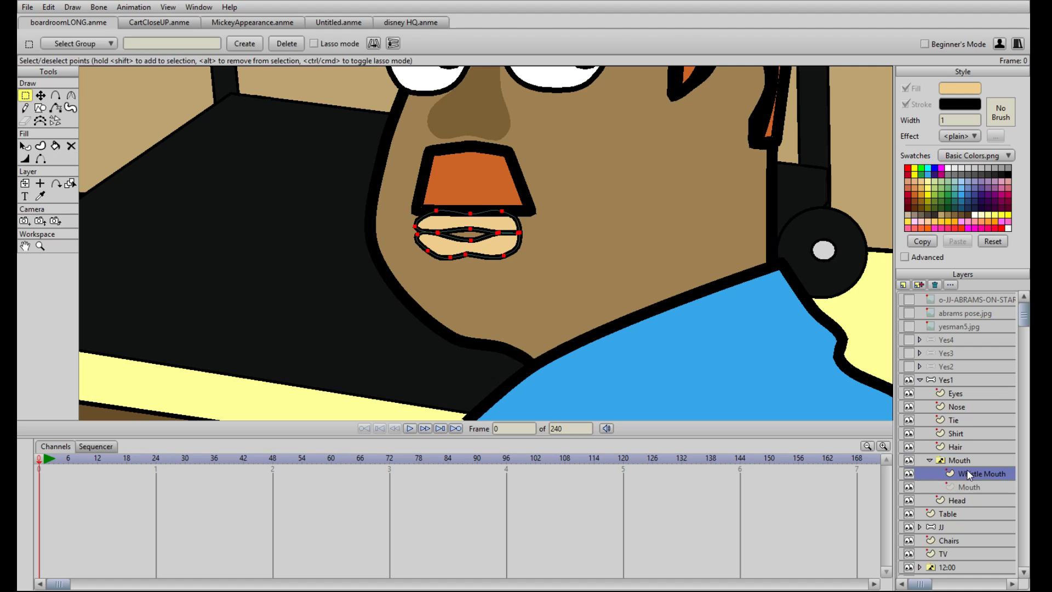
key("t")
left_click_drag(500, 222, 506, 223)
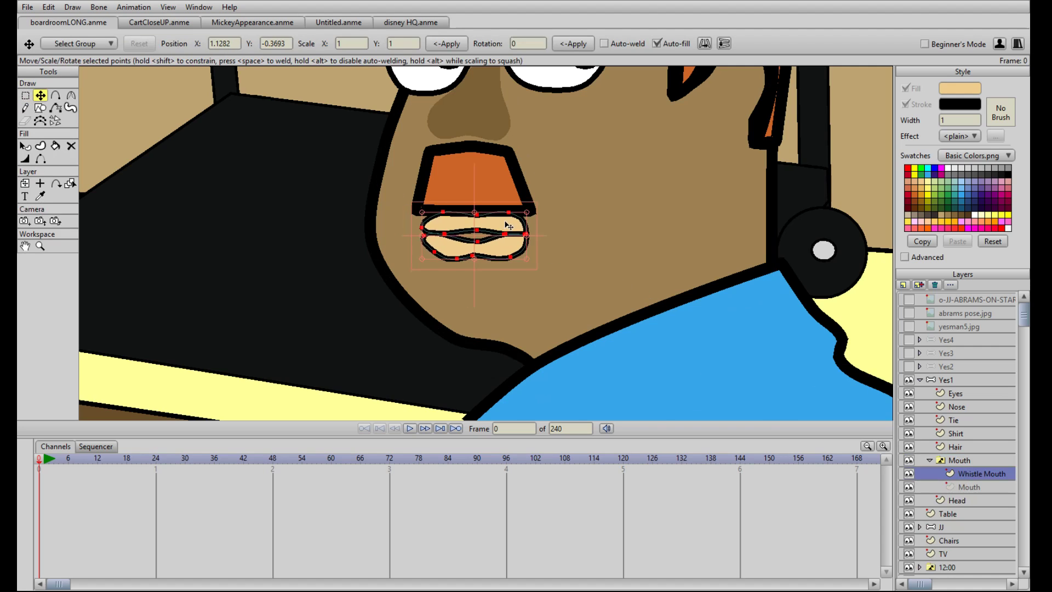
Step: Refine the front of the lips, lowering the front hump on the lower lip's bottom edge
scroll(459, 230, "up", 4)
key("Return")
left_click_drag(401, 224, 471, 281)
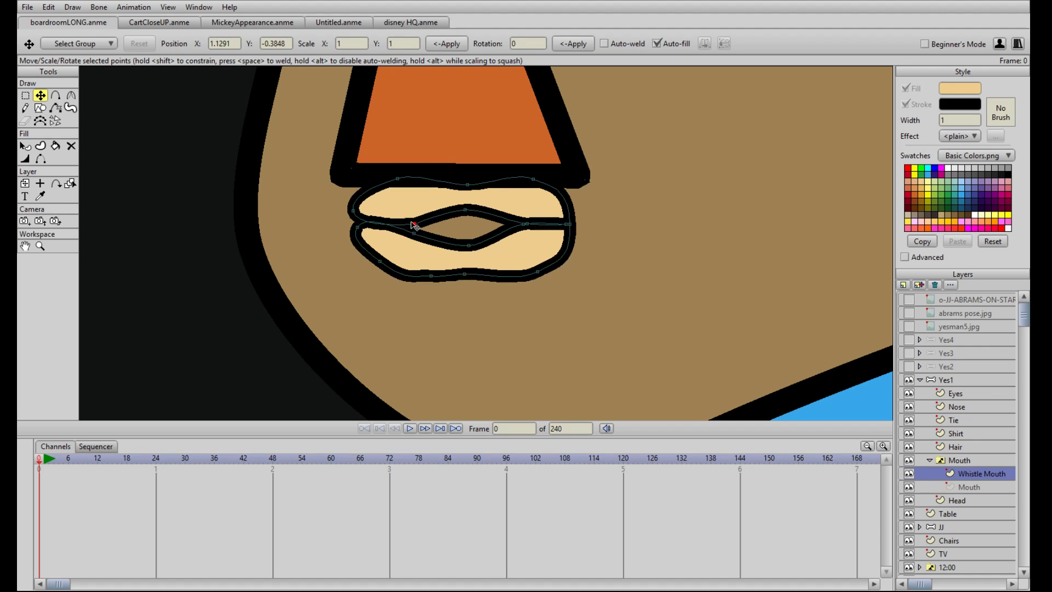
left_click_drag(413, 233, 415, 232)
left_click_drag(413, 224, 417, 284)
Step: Add points above and below both ends of the opening to tighten it into a small diamond-shaped whistle hole
key("a")
left_click(427, 216)
key("t")
key("a")
left_click(427, 237)
key("t")
key("a")
left_click(496, 219)
key("t")
key("a")
left_click(497, 235)
key("t")
left_click_drag(537, 281, 536, 280)
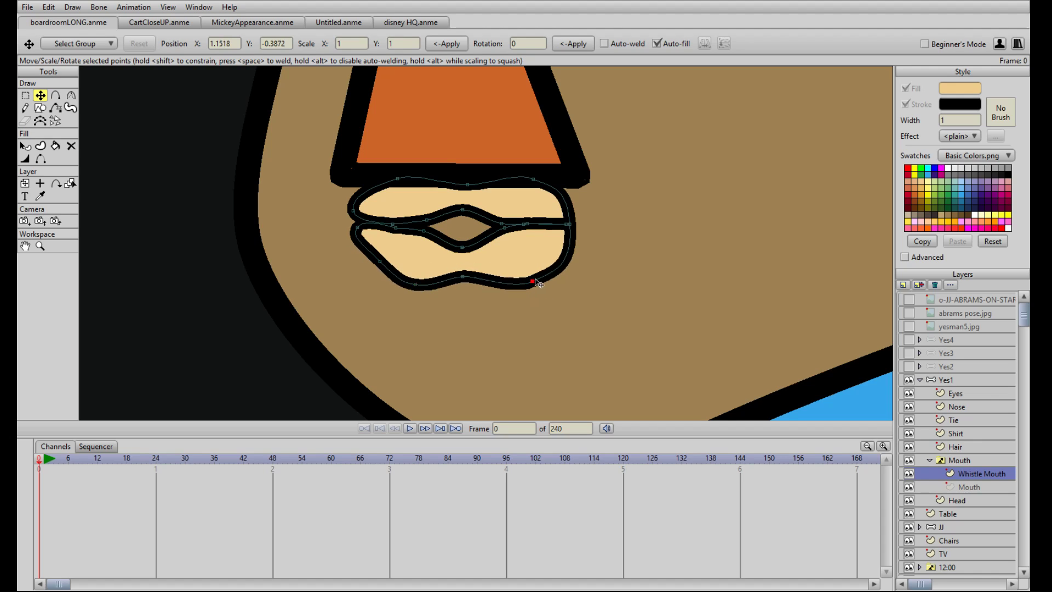
Step: Rework the points where the lips meet at the cheek end and pull the middle one inward to notch that corner
mouse_move(571, 224)
left_mouse_down()
mouse_move(571, 234)
mouse_move(576, 217)
left_mouse_up()
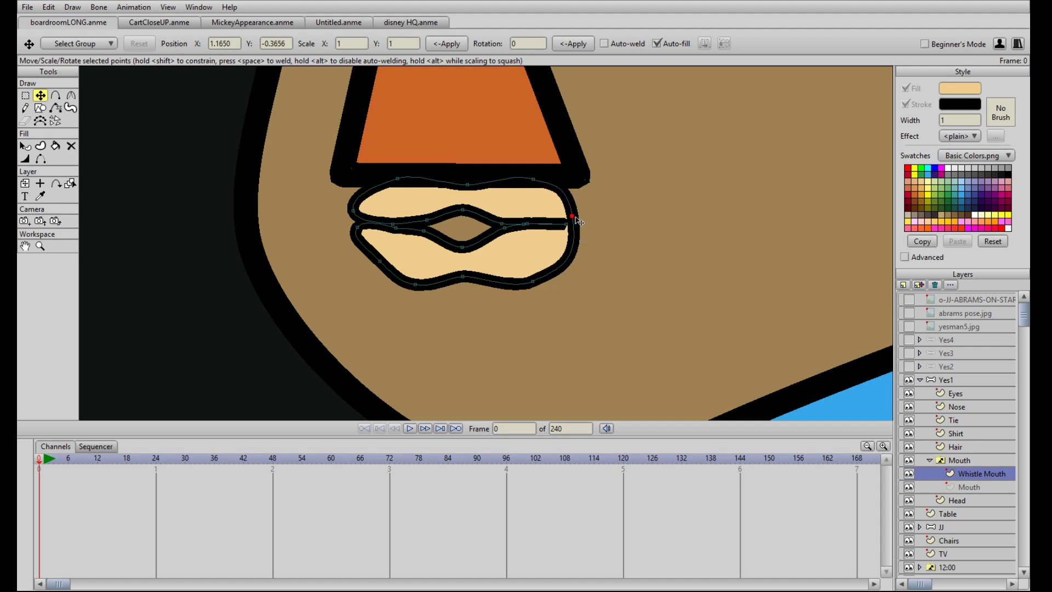
left_click(55, 95)
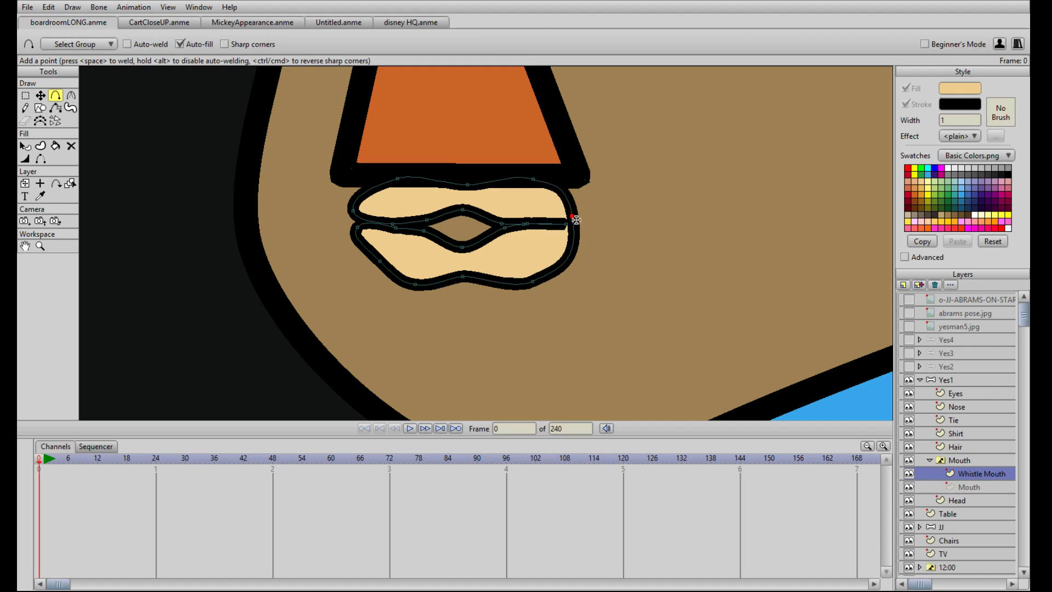
left_click_drag(571, 210, 572, 226)
scroll(595, 253, "up", 4)
left_click_drag(634, 212, 424, 267)
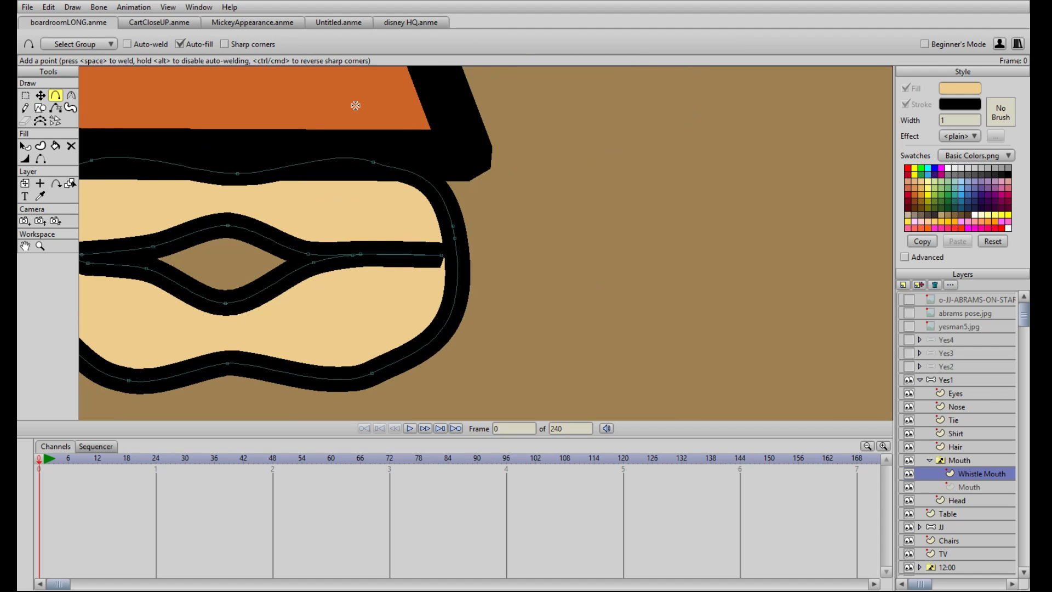
left_click(457, 255)
key("t")
mouse_move(461, 259)
left_mouse_down()
mouse_move(450, 276)
mouse_move(459, 245)
mouse_move(448, 244)
mouse_move(477, 234)
mouse_move(459, 226)
mouse_move(458, 276)
mouse_move(468, 247)
mouse_move(453, 197)
mouse_move(462, 291)
mouse_move(455, 243)
mouse_move(446, 254)
left_mouse_up()
key("Delete")
key("a")
left_click(437, 230)
key("t")
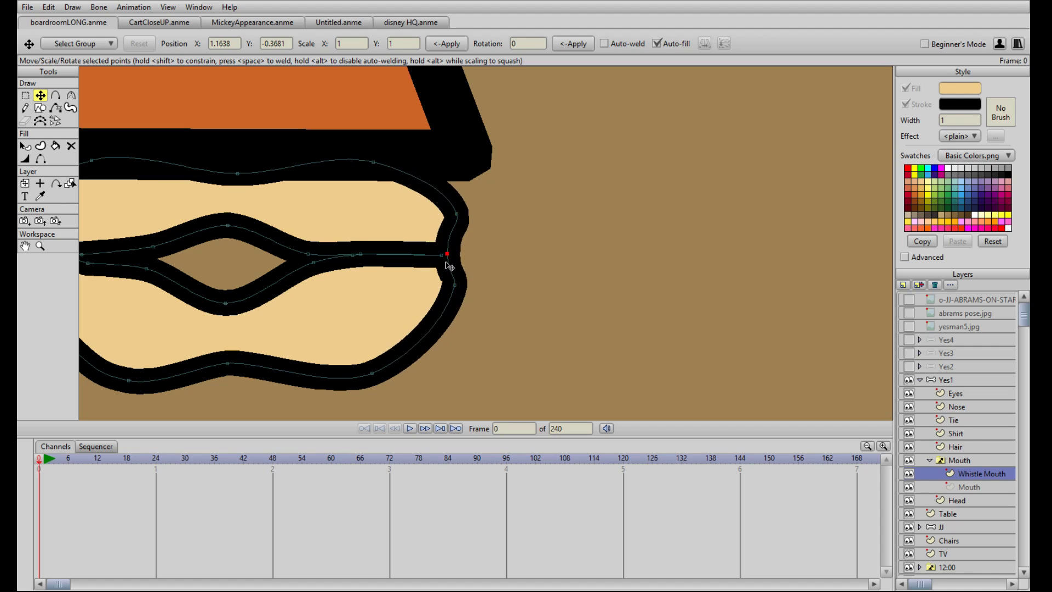
Step: Switch the Mouth group's active child from Whistle Mouth to Mouth
scroll(390, 277, "down", 4)
scroll(336, 282, "down", 2)
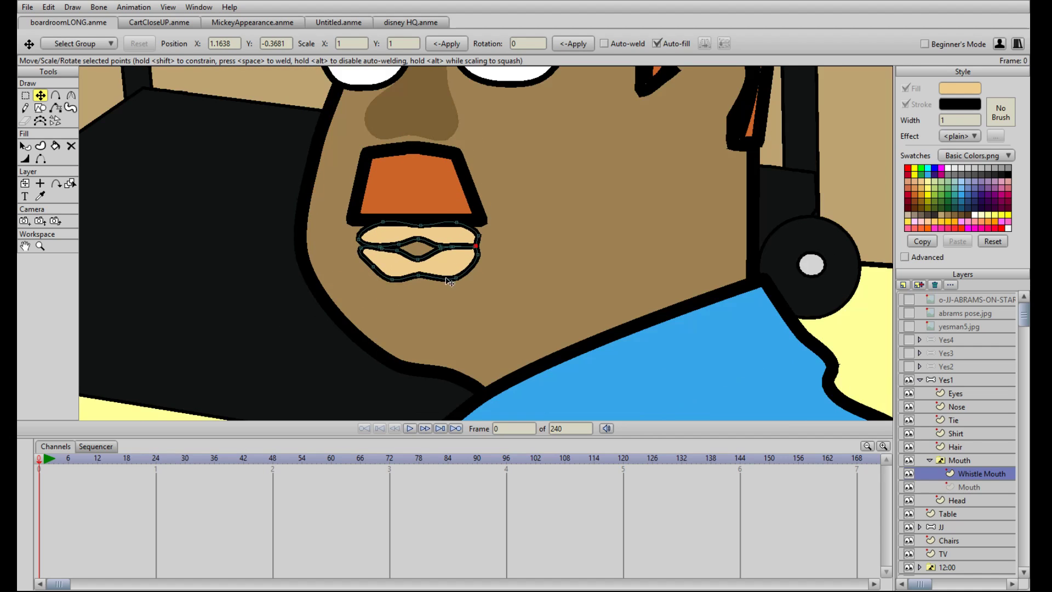
scroll(449, 281, "up", 4)
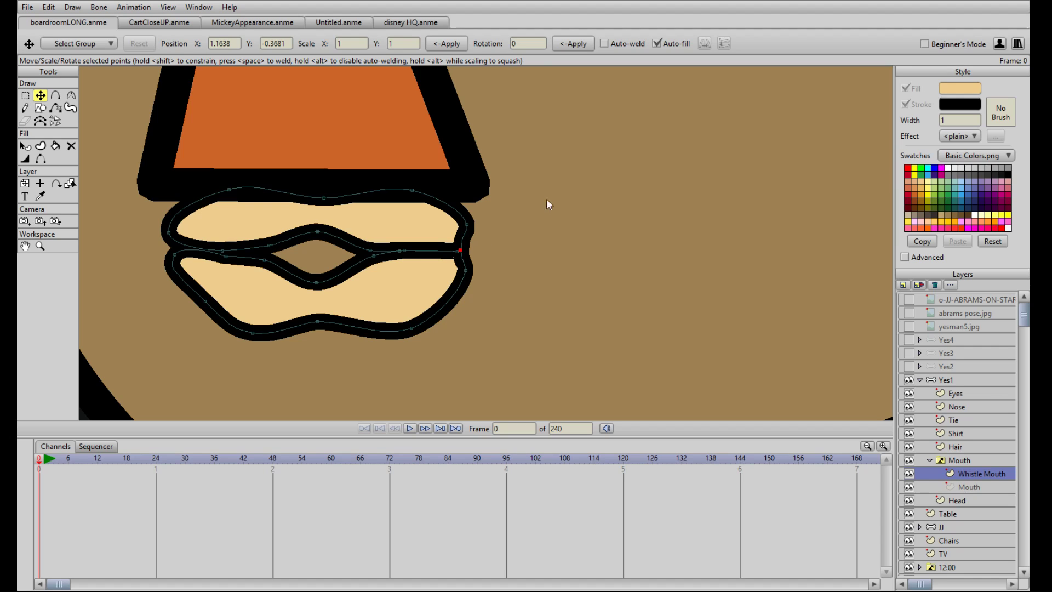
scroll(488, 211, "down", 5)
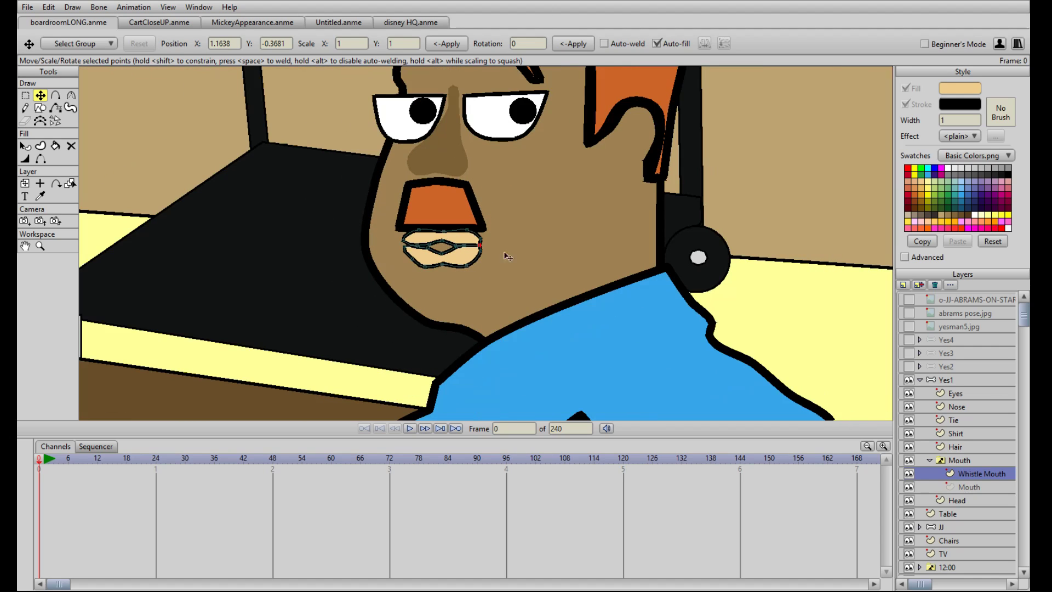
left_click(956, 460)
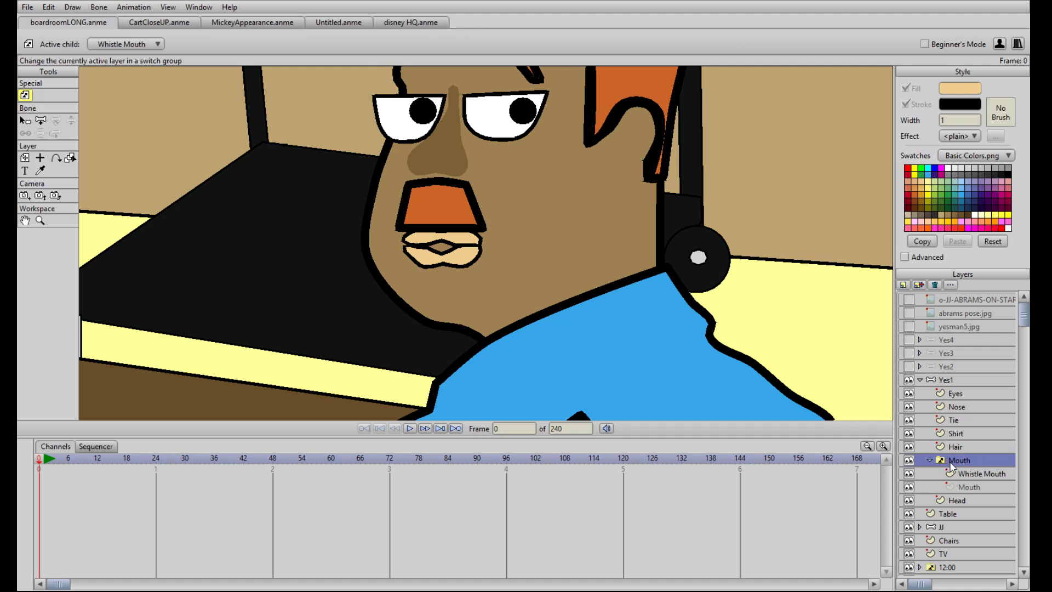
key("ctrl+z")
scroll(408, 207, "down", 6)
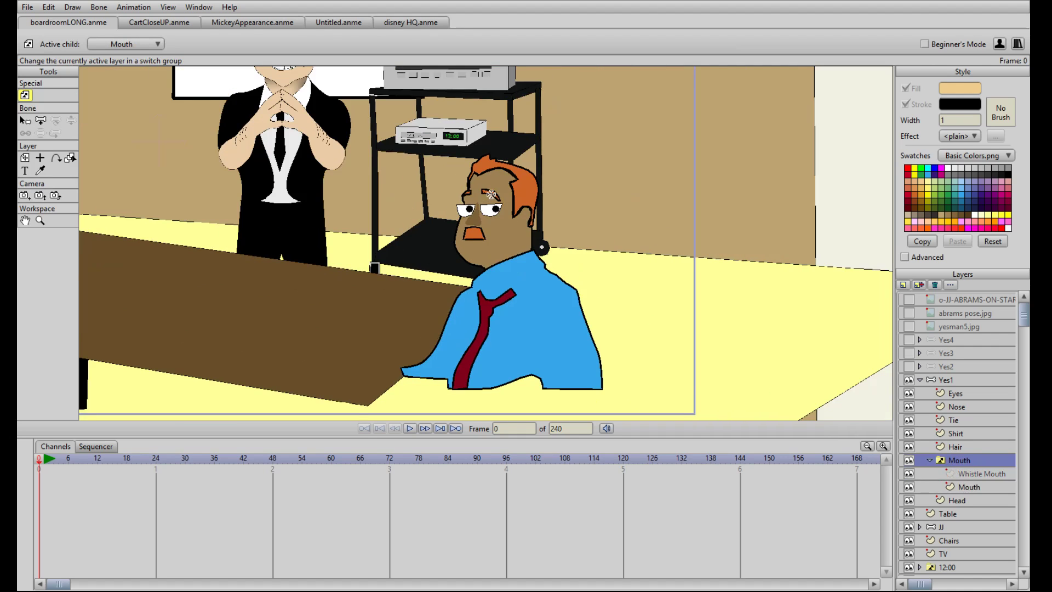
left_click_drag(492, 194, 442, 271)
scroll(442, 271, "up", 4)
scroll(443, 271, "up", 2)
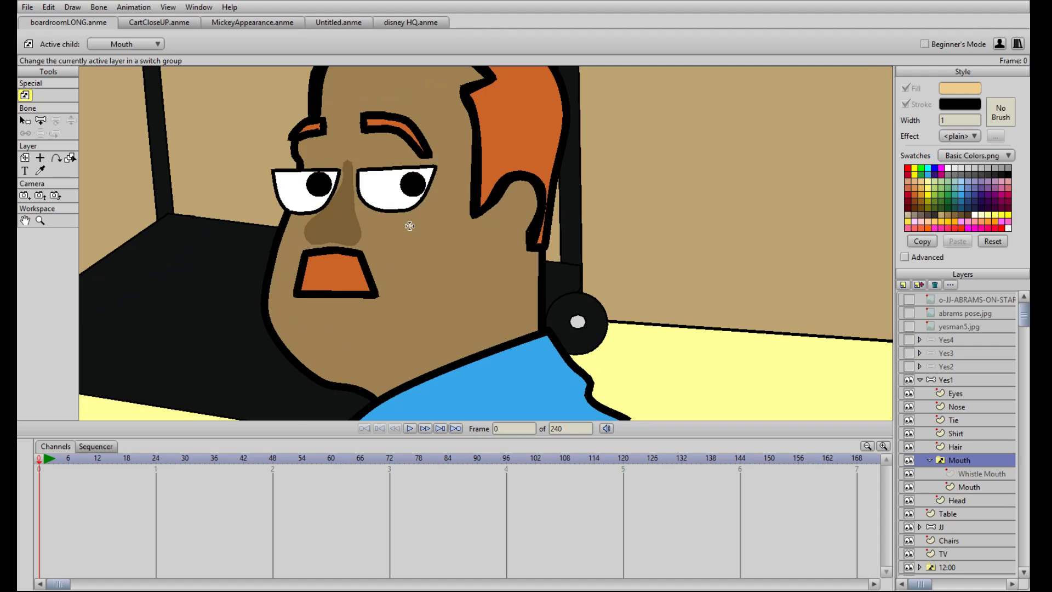
Step: Compare the seated character's face and mustache area with the yesman5.jpg reference image
scroll(433, 270, "down", 2)
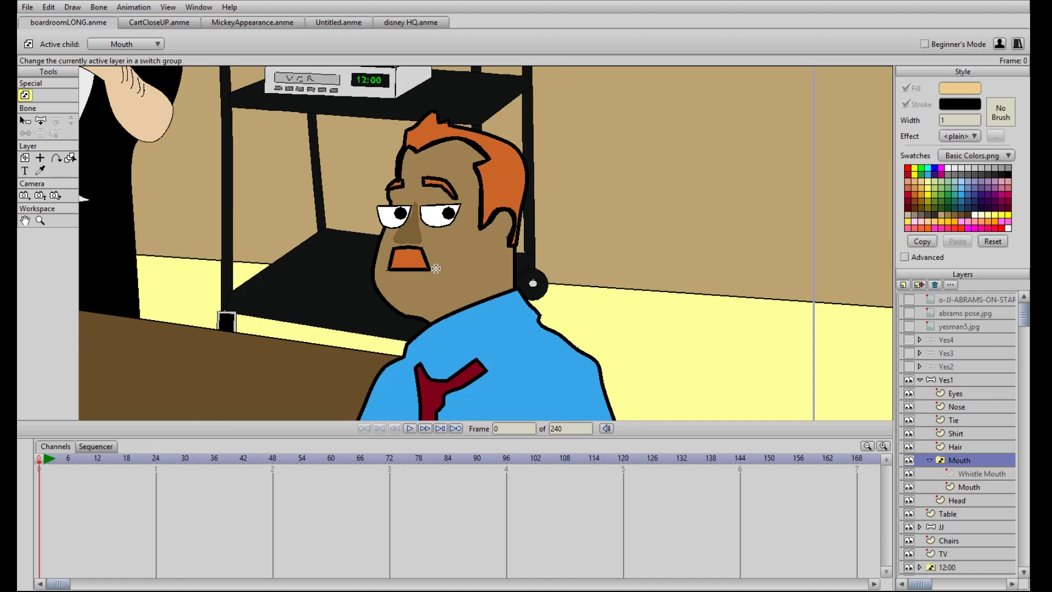
scroll(448, 265, "up", 3)
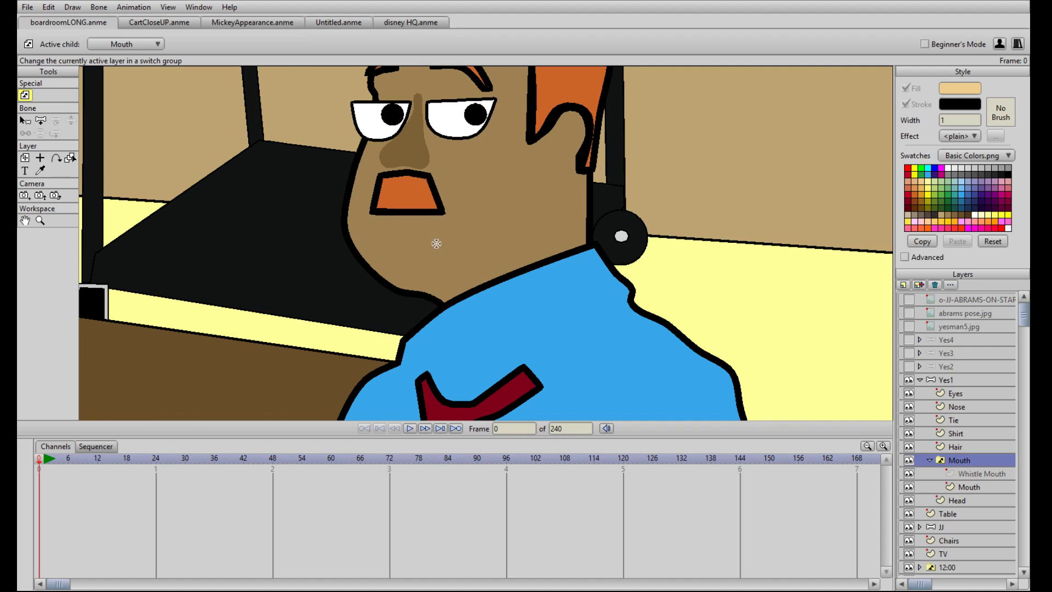
scroll(436, 238, "down", 3)
scroll(442, 239, "up", 3)
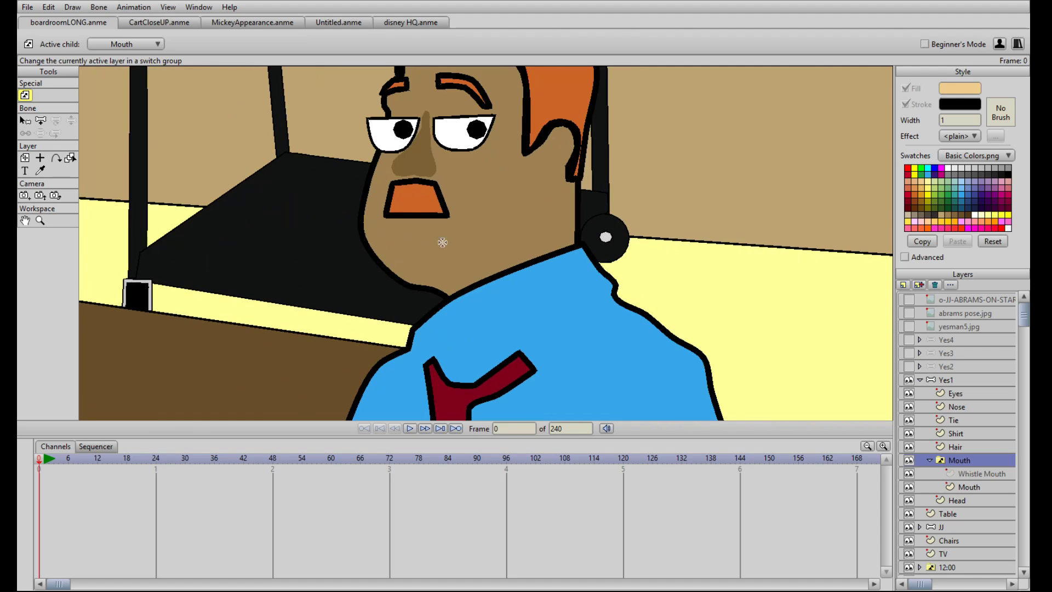
left_click(909, 327)
left_click(909, 327)
scroll(473, 291, "up", 2)
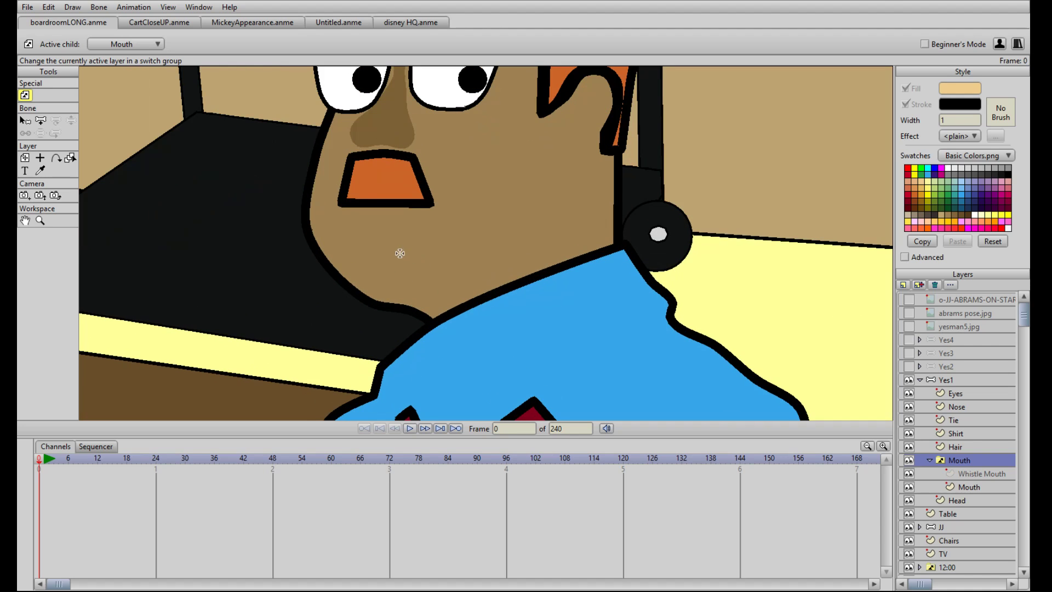
left_click_drag(380, 237, 398, 275)
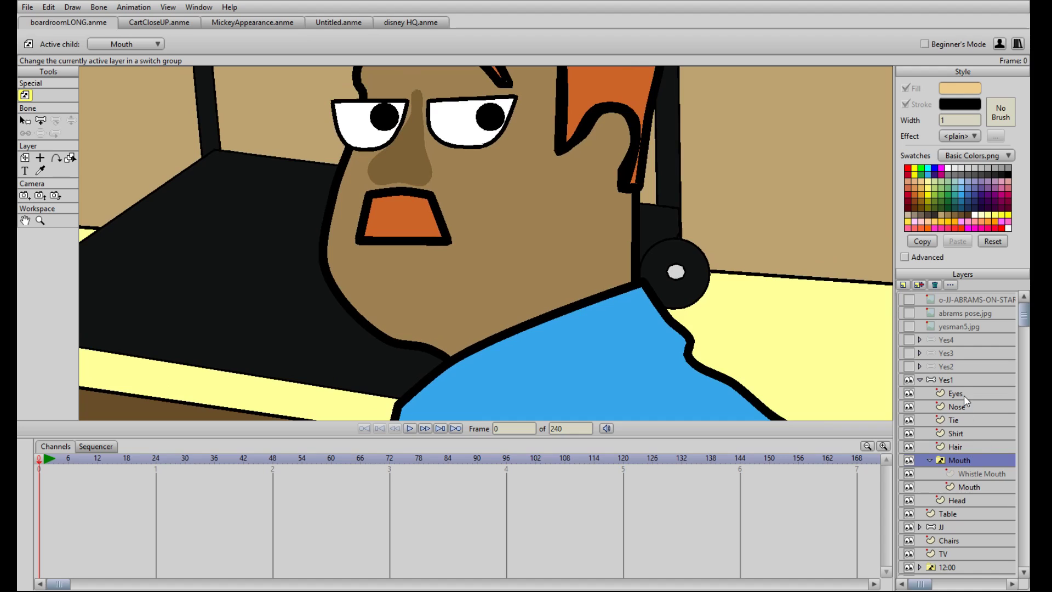
Step: On the inner Mouth layer, draw a small freehand lip line beneath the mustache and a curved chin line below it
left_click(973, 486)
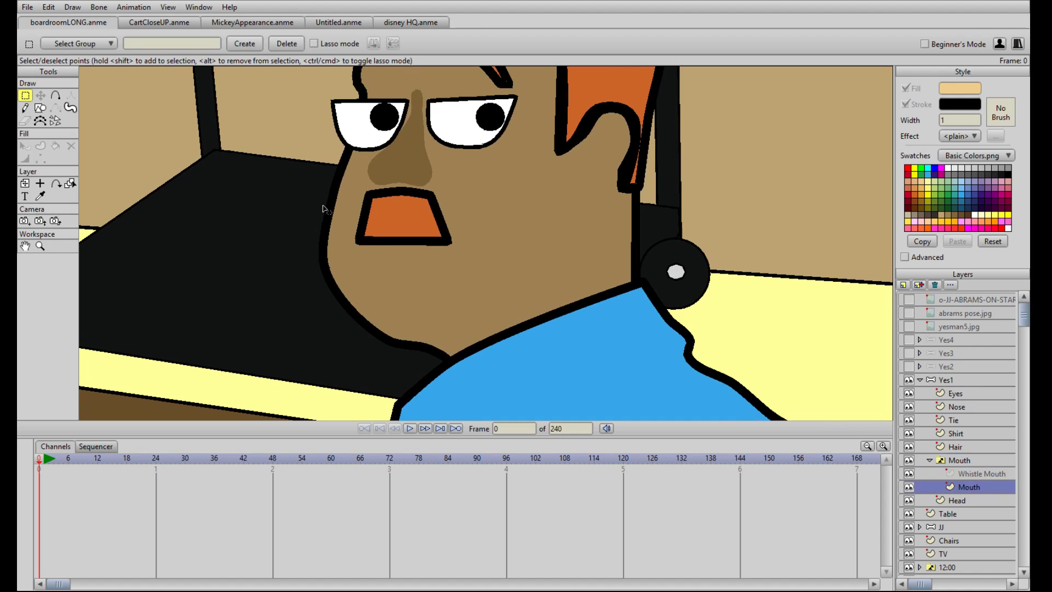
left_click(25, 108)
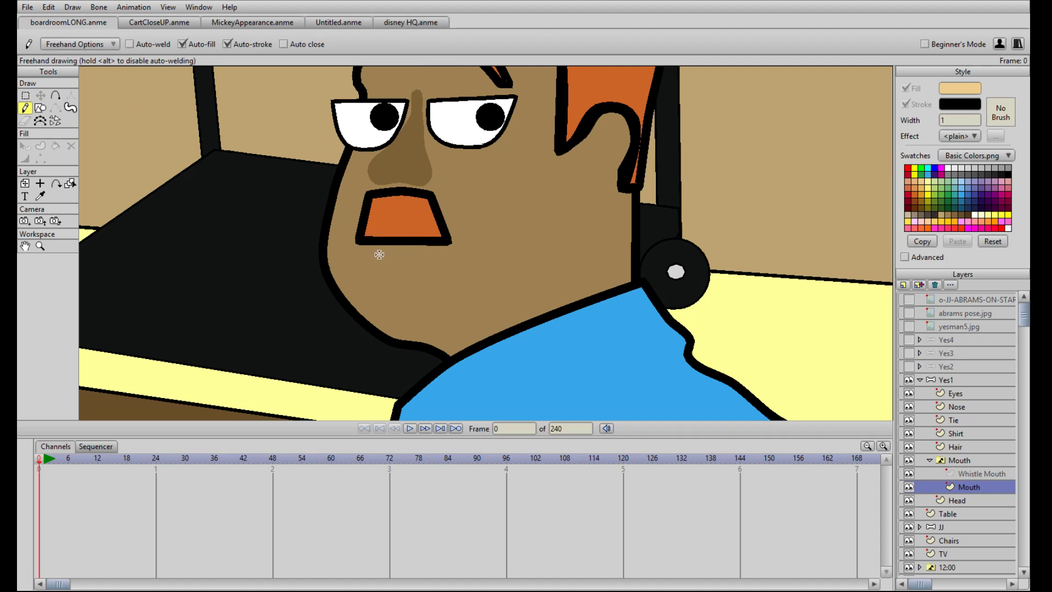
mouse_move(405, 246)
left_mouse_down()
mouse_move(382, 250)
mouse_move(379, 259)
mouse_move(405, 265)
left_mouse_up()
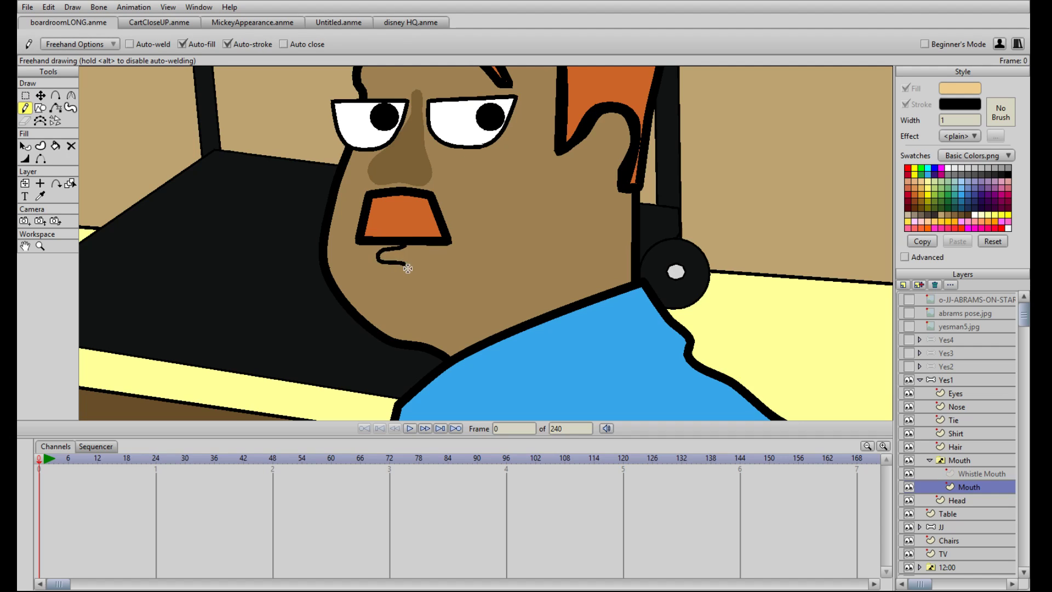
scroll(409, 274, "up", 4)
mouse_move(298, 229)
left_mouse_down()
mouse_move(308, 268)
mouse_move(386, 277)
left_mouse_up()
scroll(394, 268, "down", 3)
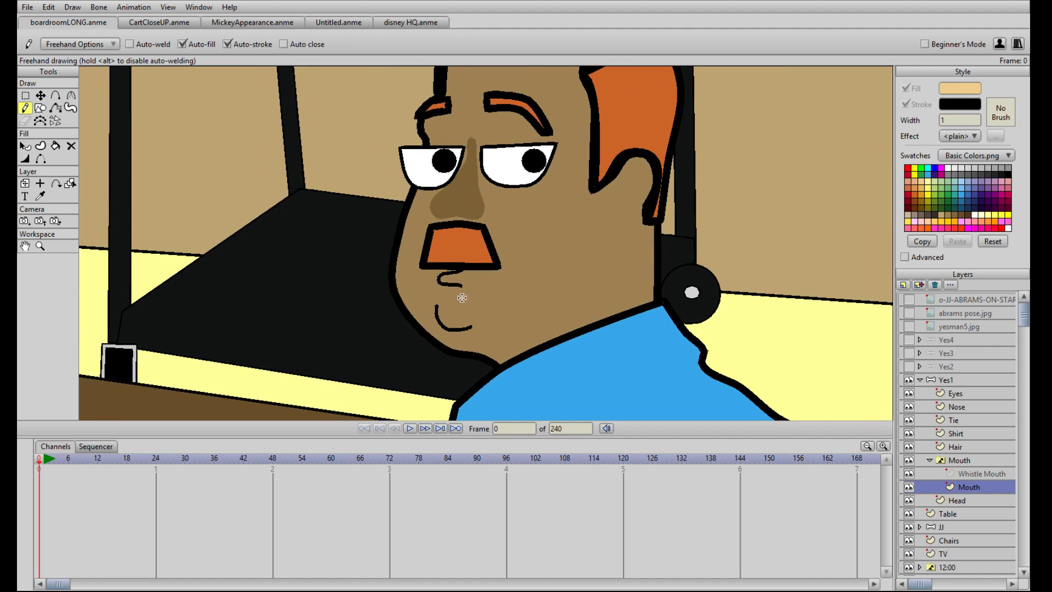
Step: Delete the freehand lip stroke directly beneath the mustache
key("t")
double_click(454, 286)
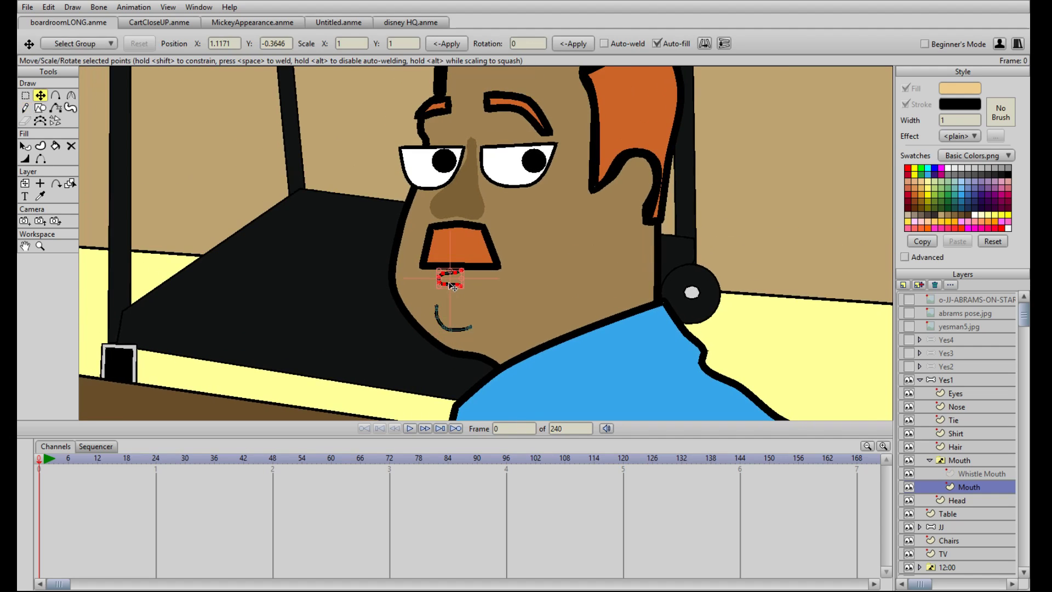
key("Delete")
scroll(448, 284, "down", 6)
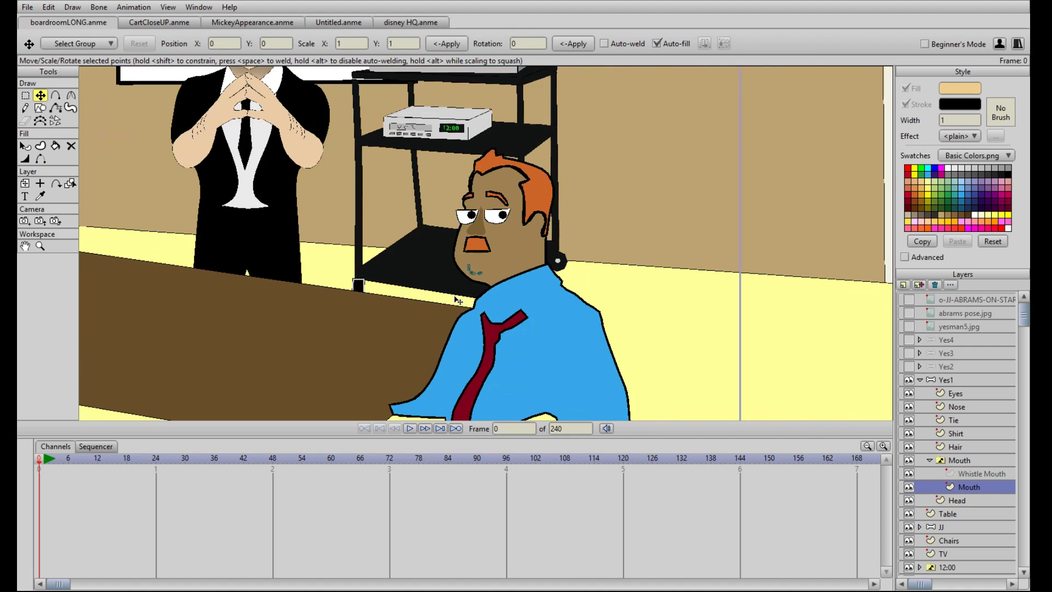
Step: Show the yesman5.jpg reference image, collapse the Mouth group and make the Shirt layer active over the torso
left_click_drag(536, 384, 527, 285)
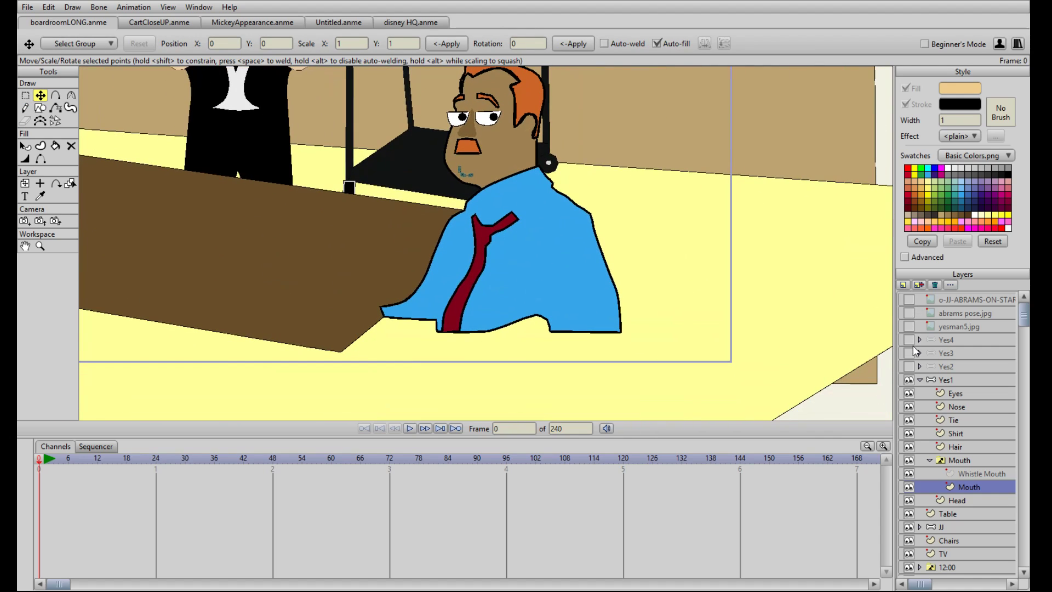
left_click(909, 327)
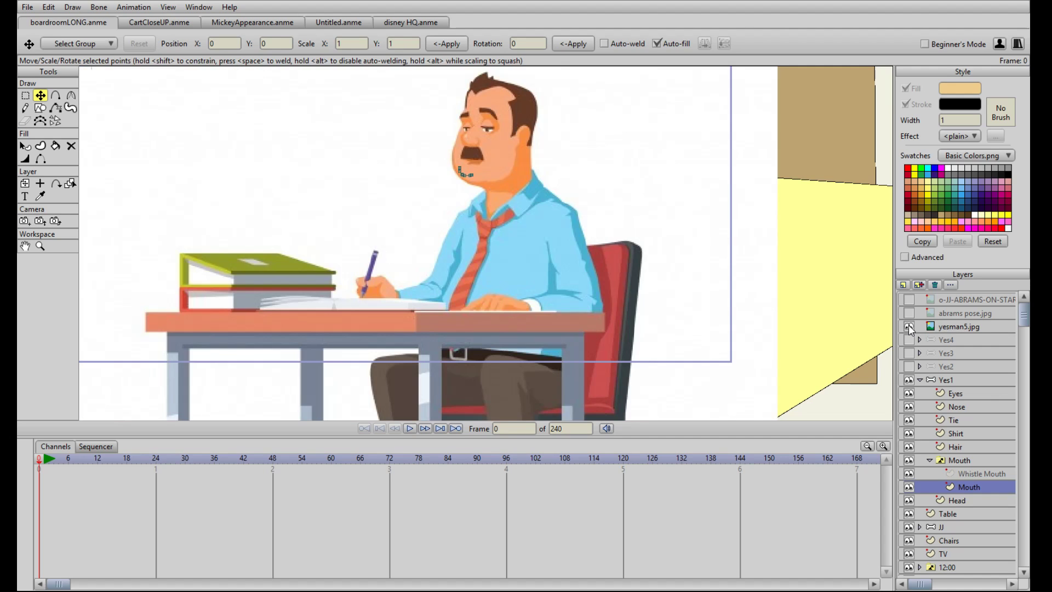
left_click(909, 327)
left_click(909, 327)
left_click(929, 460)
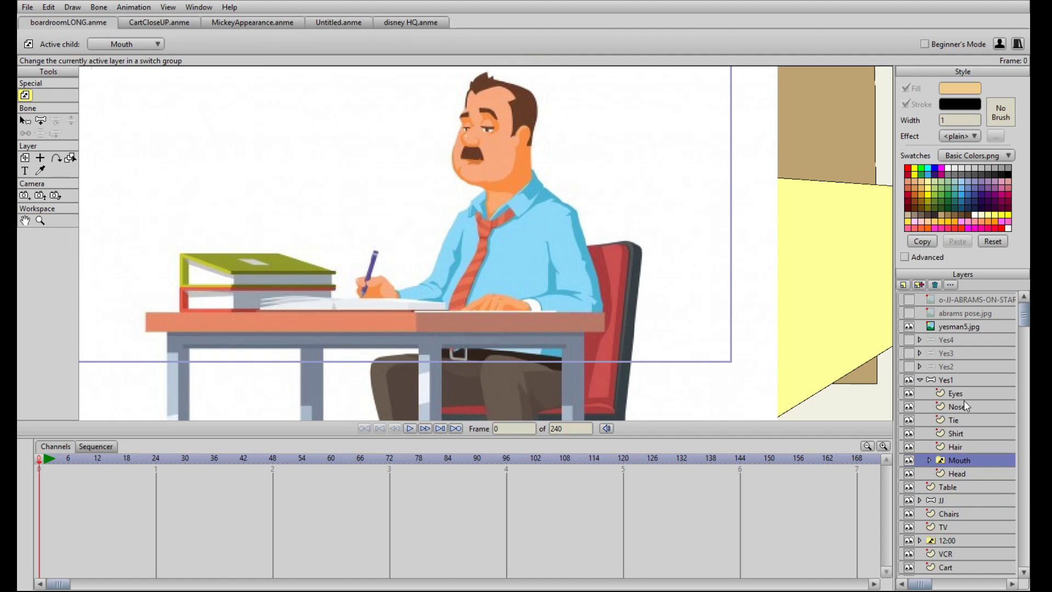
left_click(956, 433)
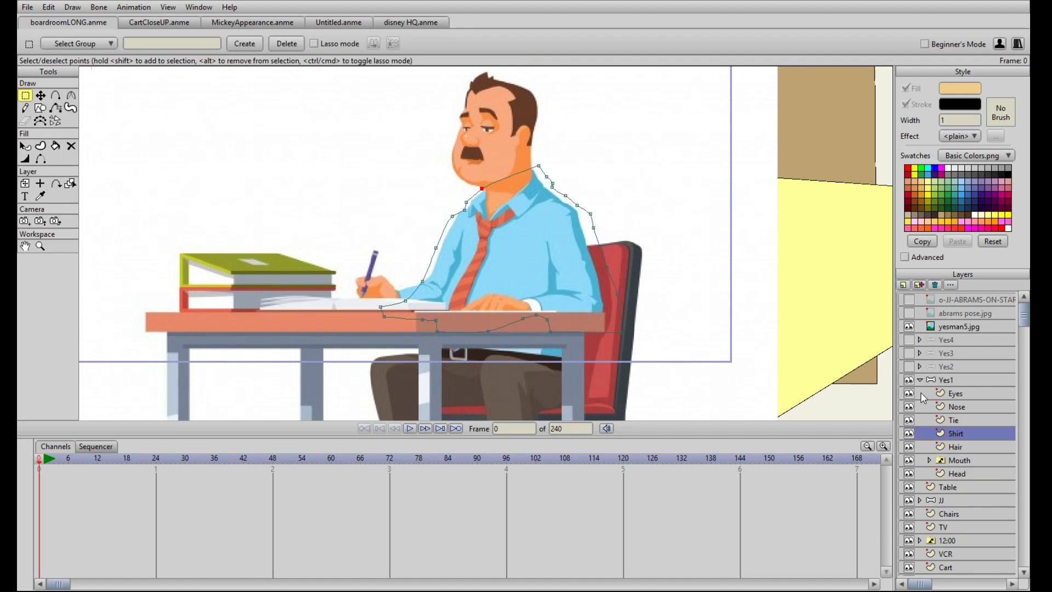
scroll(579, 289, "up", 2)
left_click_drag(624, 267, 523, 237)
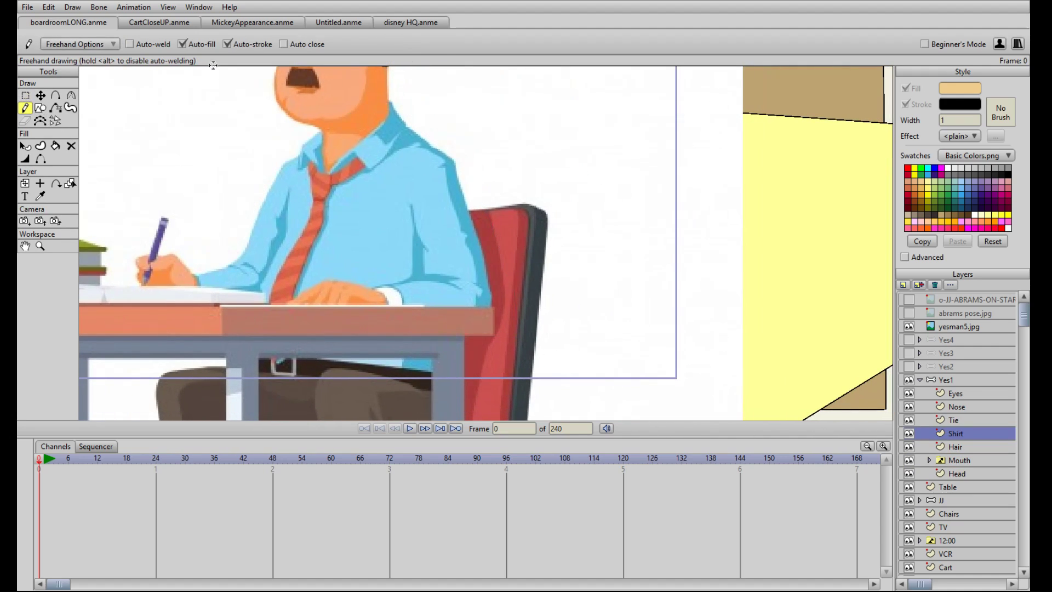
Step: Draw a narrow upright oval with a dark blue fill over the sleeve crease above the forearm
left_click(40, 107)
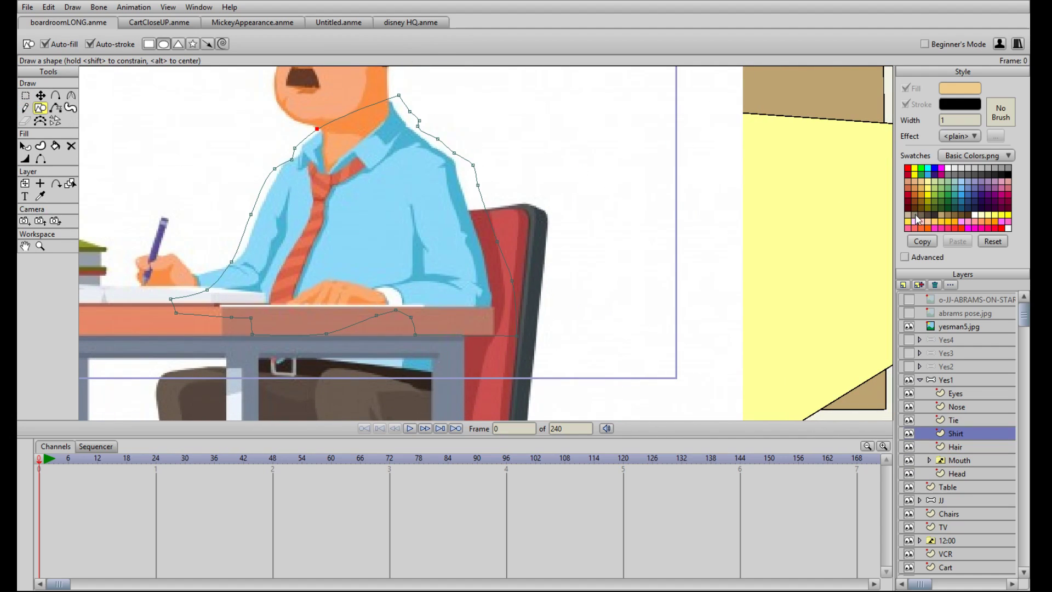
left_click(964, 205)
scroll(351, 204, "up", 2)
left_click_drag(379, 192, 411, 243)
scroll(410, 243, "up", 3)
Step: Move the oval's uppermost point onto the upper end of the sleeve crease and make it a sharp corner
left_click(318, 142)
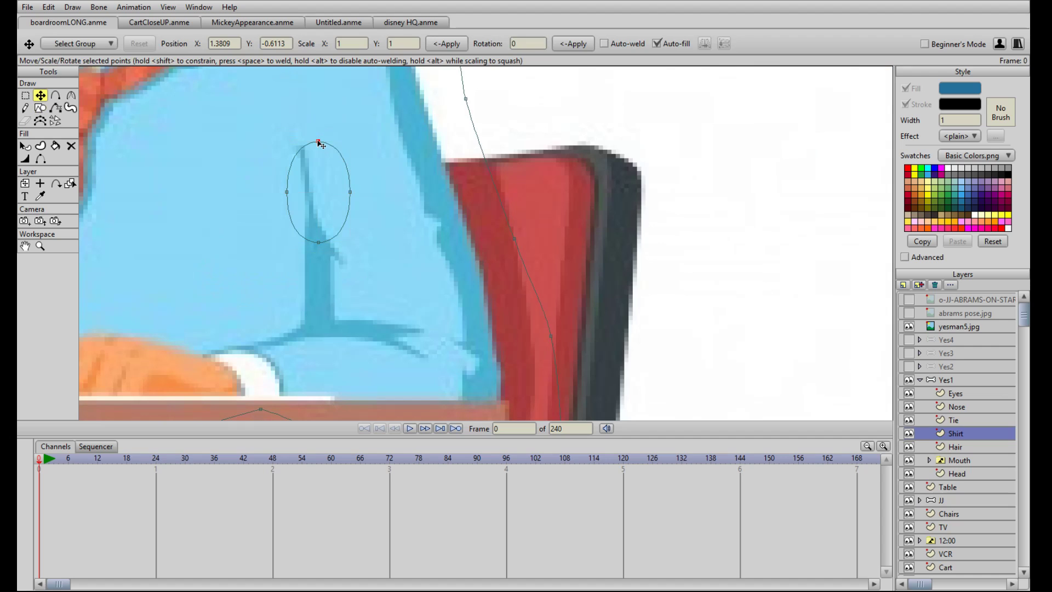
left_click_drag(319, 143, 296, 145)
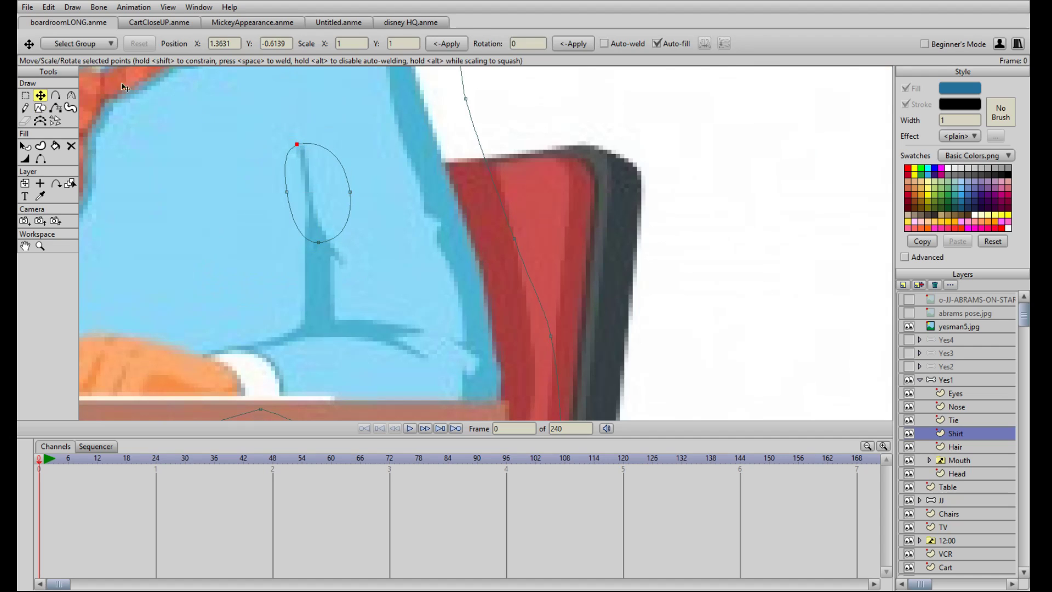
left_click(71, 96)
left_click(130, 44)
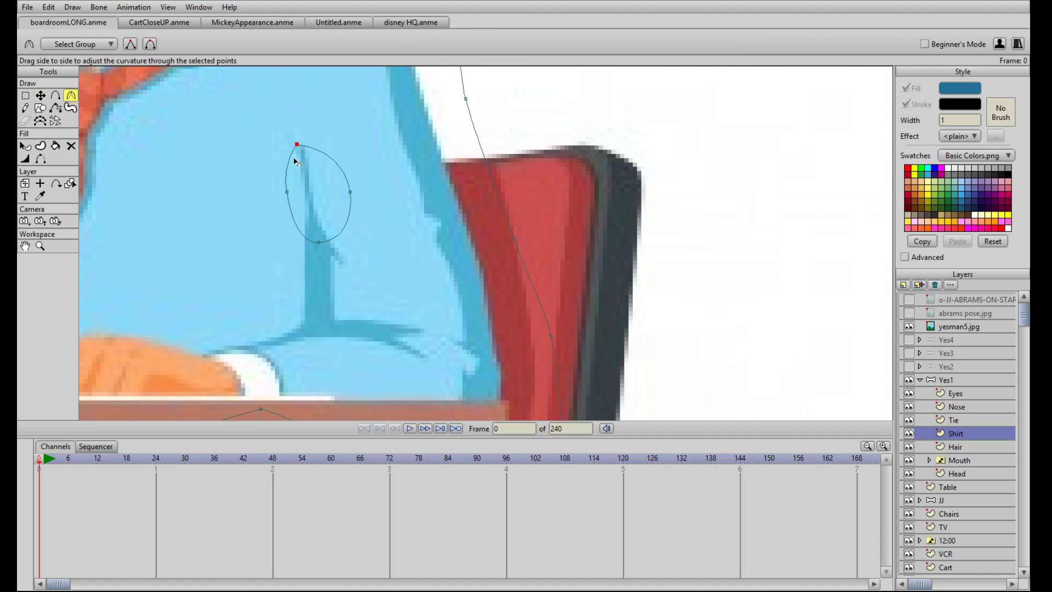
Step: Add points on both sides of the sharp upper corner and shape them into a narrow tip along the crease
key("a")
left_click(287, 167)
key("t")
left_click_drag(287, 167, 310, 149)
key("a")
left_click(327, 154)
key("t")
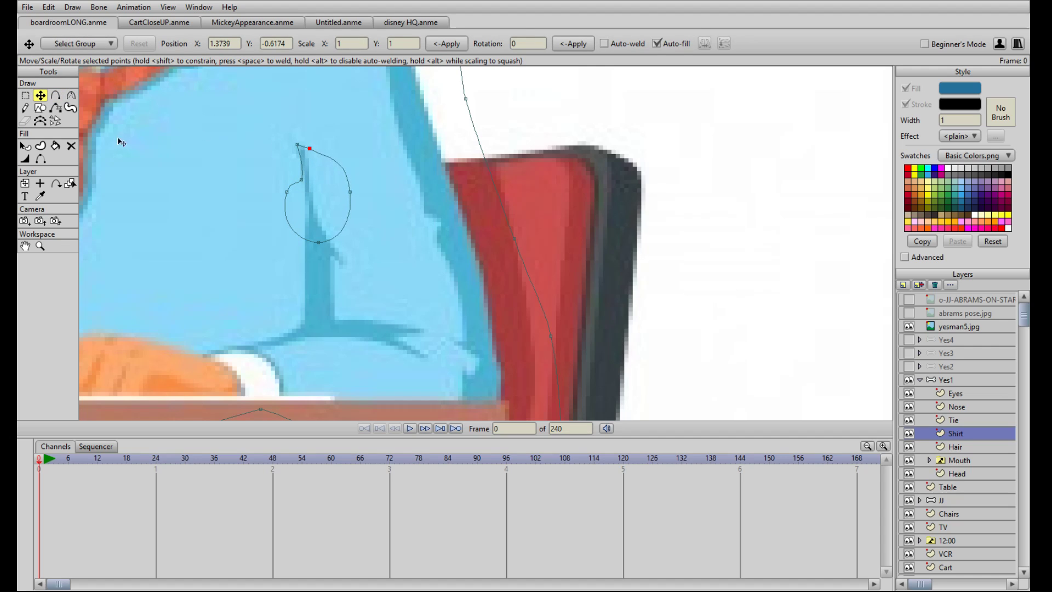
left_click(70, 95)
Step: Add points to narrow the shape along the crease and taper its lower end into a sharp side tip
key("a")
left_click(334, 159)
key("t")
left_click_drag(333, 160, 349, 264)
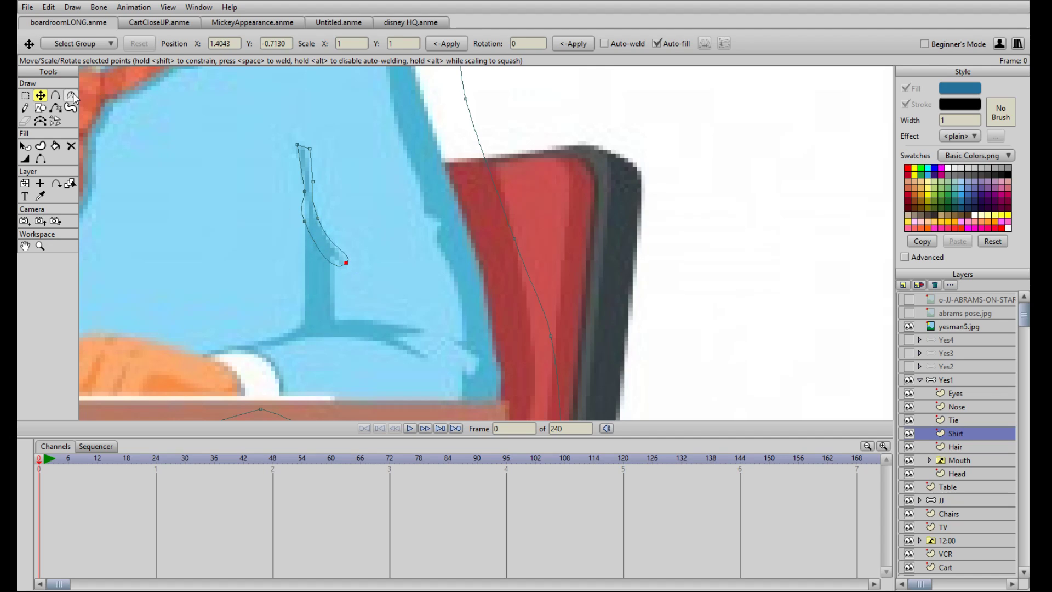
key("a")
left_click(329, 256)
key("t")
mouse_move(328, 256)
left_mouse_down()
mouse_move(335, 271)
mouse_move(331, 257)
left_mouse_up()
left_click(55, 96)
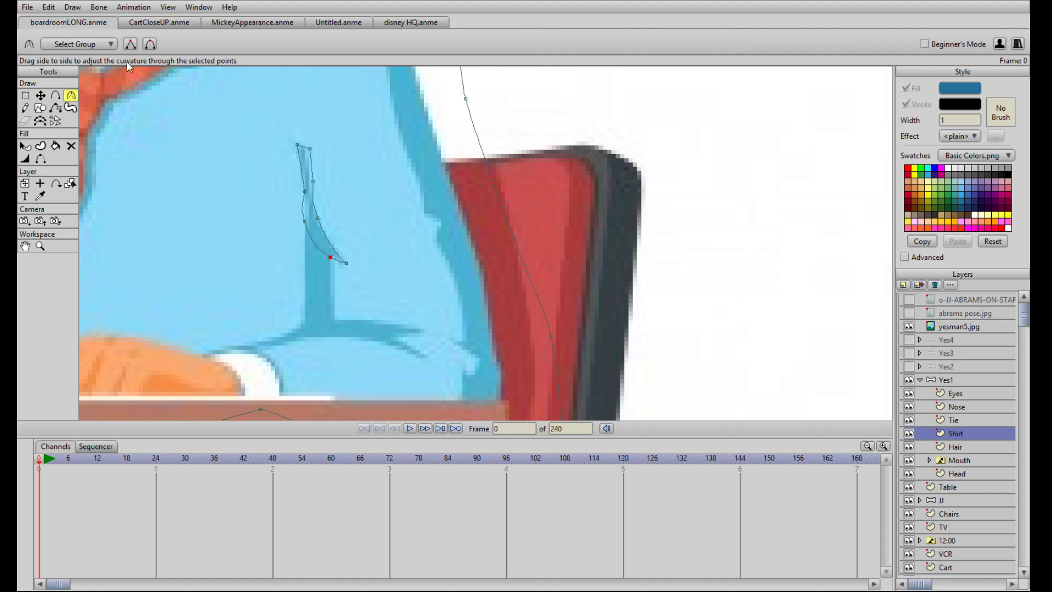
Step: Add two points and pull them down the vertical shadow band, giving its lower end sharp corners
left_click(326, 249)
key("t")
left_click_drag(325, 248, 332, 319)
key("c")
left_click(136, 46)
key("a")
left_click(318, 273)
key("t")
left_click_drag(317, 273, 303, 320)
left_click(70, 96)
left_click(132, 46)
Step: Nudge the points along the upper crease and its side tip to match the reference shadow
scroll(307, 240, "up", 5)
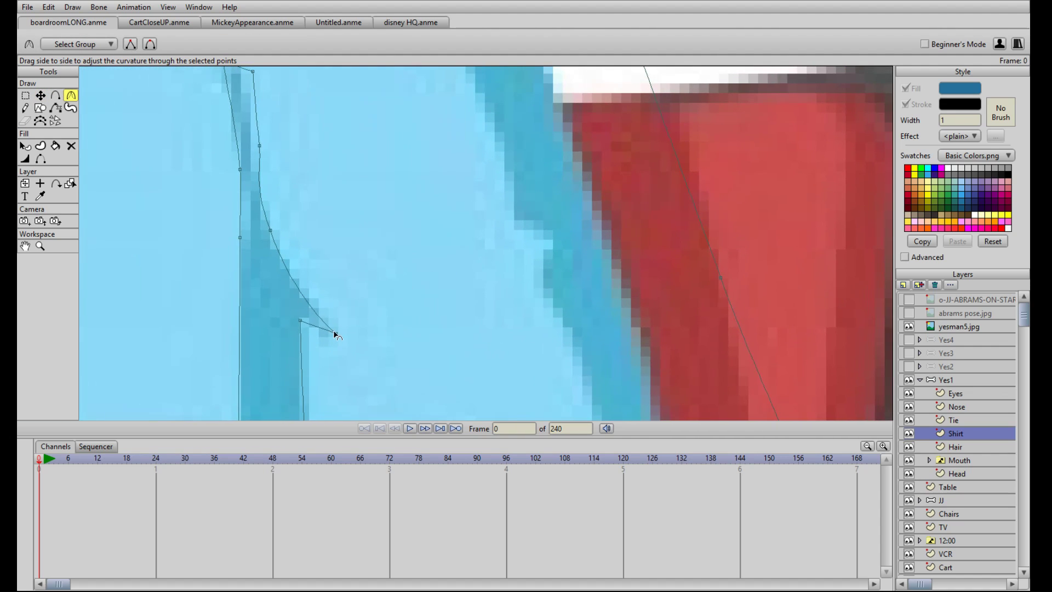
key("t")
left_click_drag(334, 331, 332, 331)
left_click_drag(271, 230, 268, 233)
left_click_drag(240, 170, 255, 143)
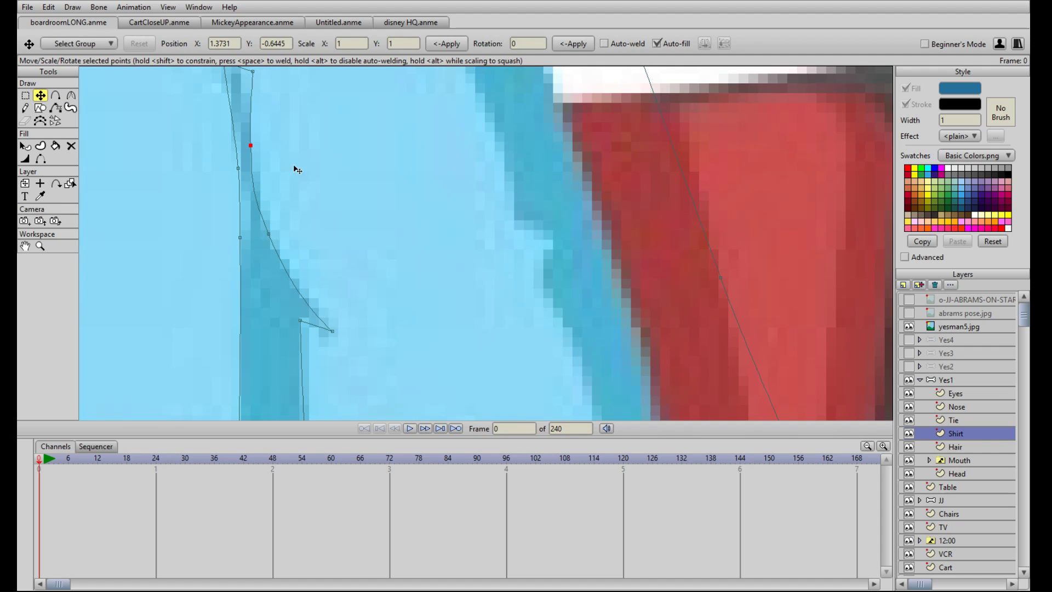
Step: Add a point on the band's lower edge and pull it toward the chair back as the sharp tip of a horizontal fold
scroll(331, 305, "down", 3)
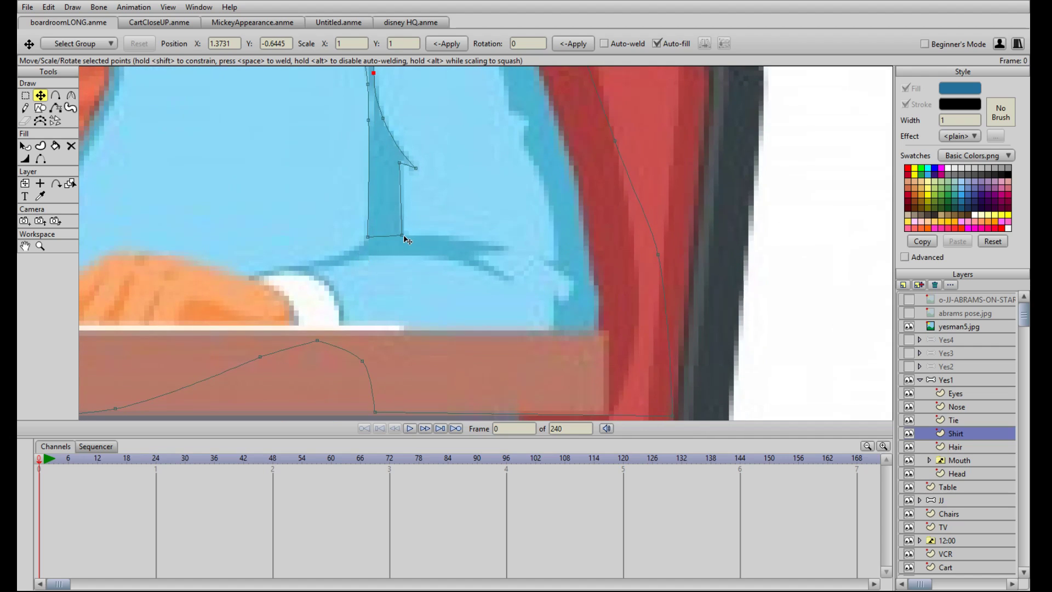
key("a")
left_click(391, 235)
key("t")
mouse_move(391, 236)
left_mouse_down()
mouse_move(460, 260)
mouse_move(505, 248)
left_mouse_up()
left_click(71, 96)
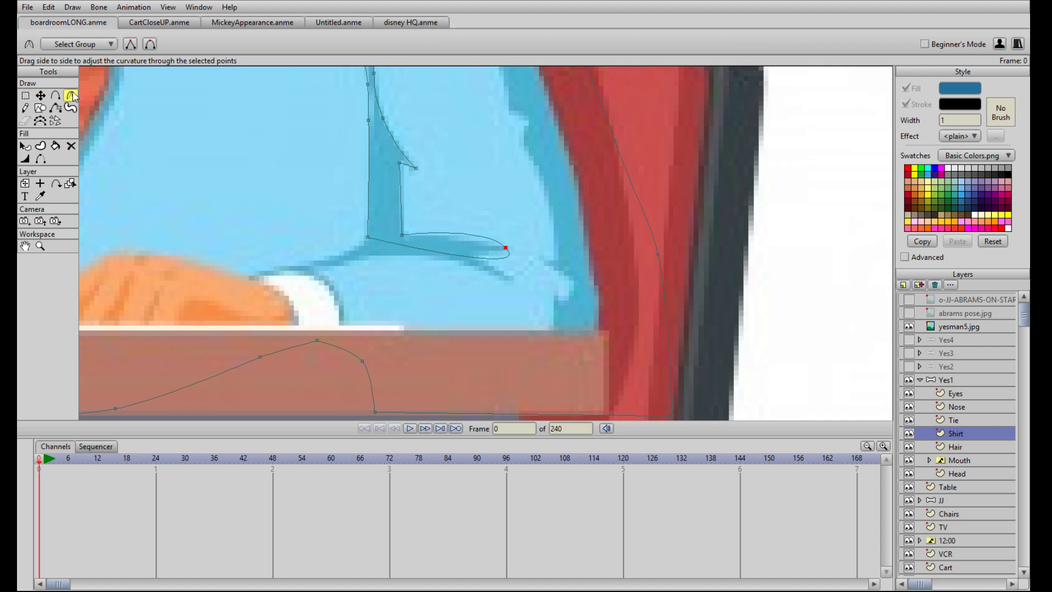
left_click(130, 44)
Step: Add points on the horizontal fold's upper and lower edges to fit its outline, and sharpen the lower one into a notch
scroll(448, 235, "up", 2)
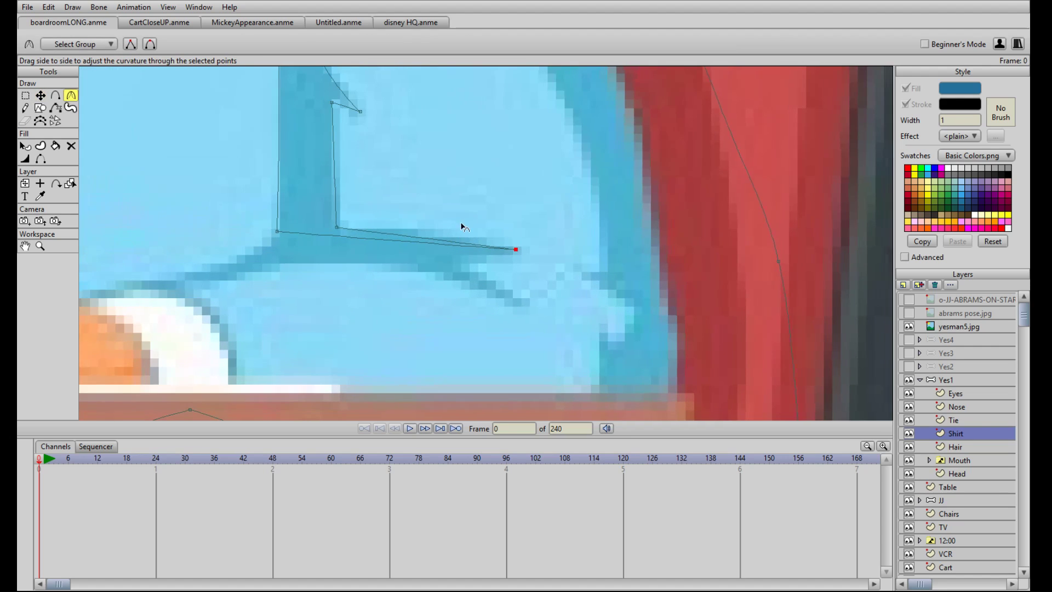
key("a")
left_click(382, 232)
key("t")
left_click_drag(382, 232, 440, 257)
key("a")
key("t")
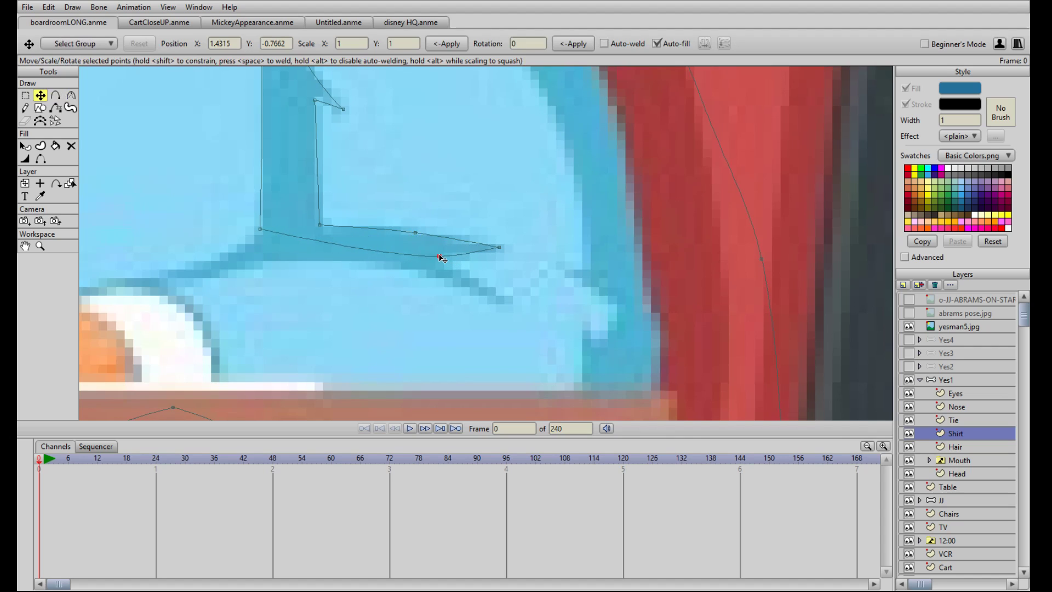
left_click(71, 96)
left_click(130, 45)
Step: Add a point behind the notch and pull it down to the end of the lower prong as a sharp tip
key("a")
left_click(420, 253)
key("t")
left_click_drag(429, 253, 523, 312)
left_click(72, 97)
left_click(130, 44)
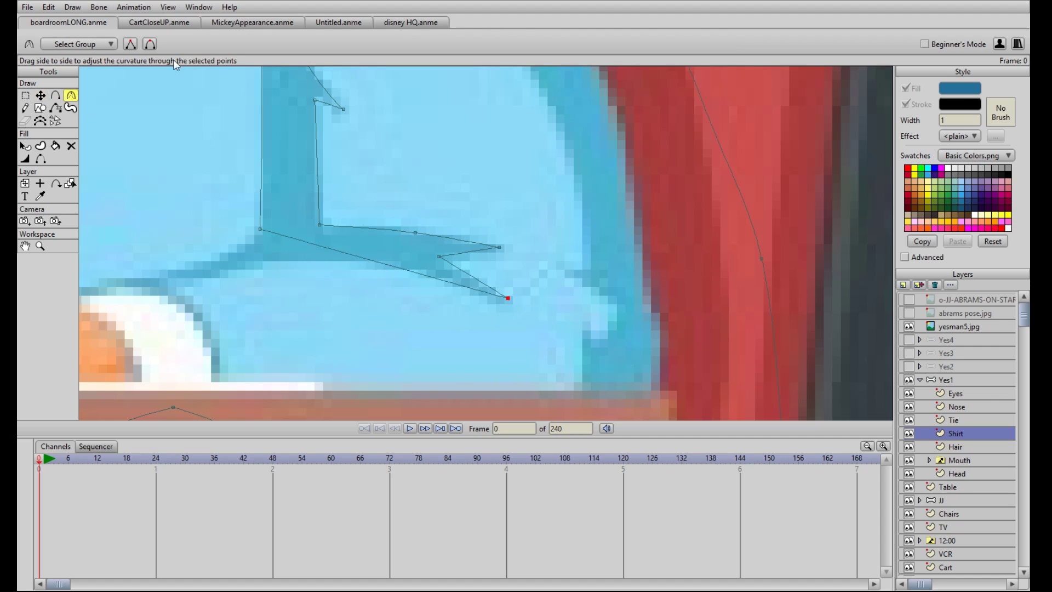
Step: Add three points along the lower prong's underside and position them to follow the curved shadow edge
key("a")
left_click(411, 272)
key("t")
left_click_drag(412, 273, 426, 275)
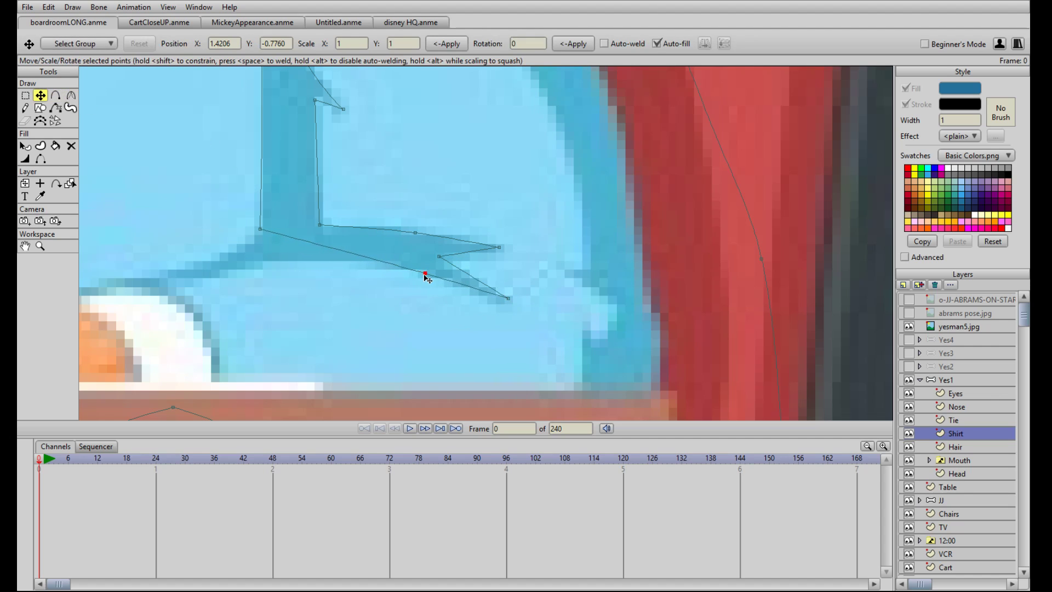
key("a")
left_click(482, 292)
key("t")
left_click_drag(482, 291, 498, 303)
key("a")
left_click(340, 249)
key("t")
left_click_drag(340, 249, 385, 262)
Step: Add a point at the base of the vertical band, place it on the fold's lower edge and make it a sharp corner
key("a")
left_click(304, 244)
key("t")
left_click_drag(304, 243, 260, 262)
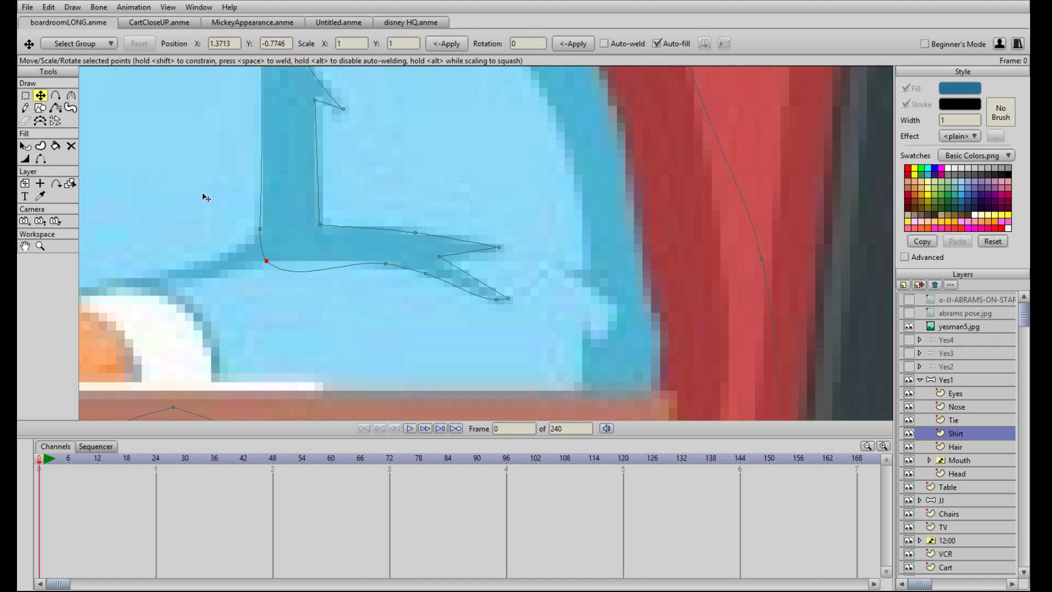
left_click(71, 95)
left_click(135, 46)
Step: Add a point on the band's front edge and extend it along the crease toward the shirt cuff as a sharp tip
key("a")
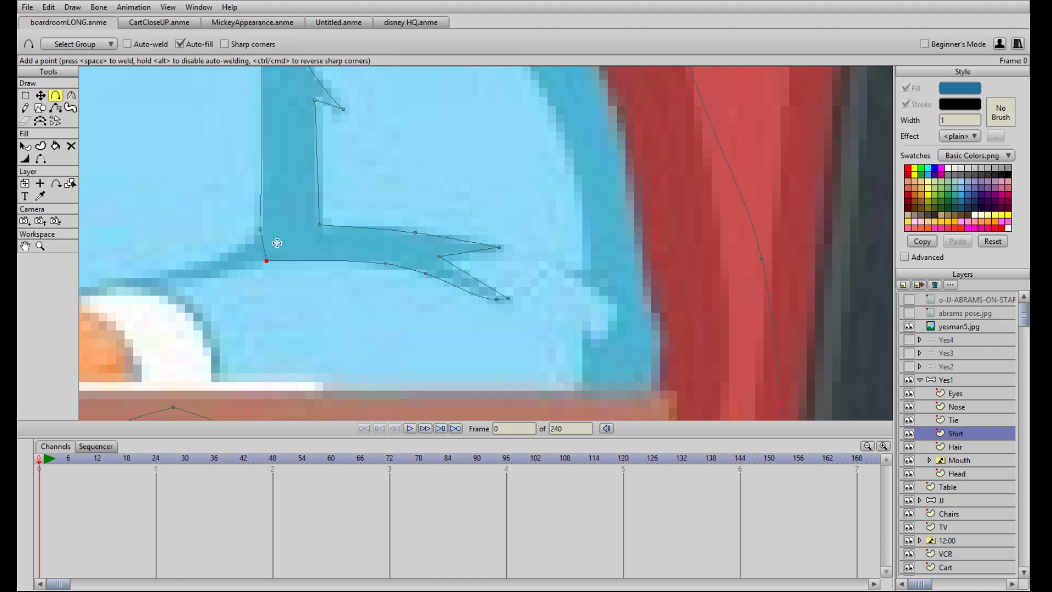
left_click(264, 246)
key("t")
left_click_drag(264, 246, 301, 251)
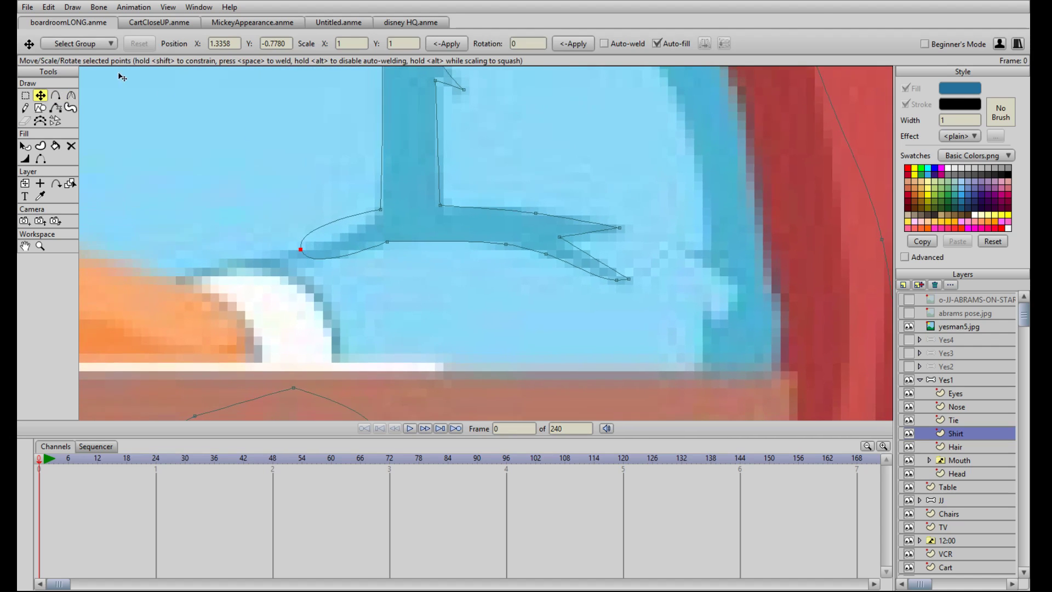
left_click(71, 95)
left_click(129, 44)
scroll(262, 209, "up", 2)
left_click_drag(196, 235, 291, 258)
Step: Add points on the lower and upper edges of the cuff-side branch and curve them along the reference shadow
key("a")
key("t")
key("a")
left_click(370, 245)
key("t")
key("ctrl+a")
left_click_drag(371, 246, 349, 256)
key("a")
left_click(381, 216)
key("t")
left_click_drag(384, 218, 390, 228)
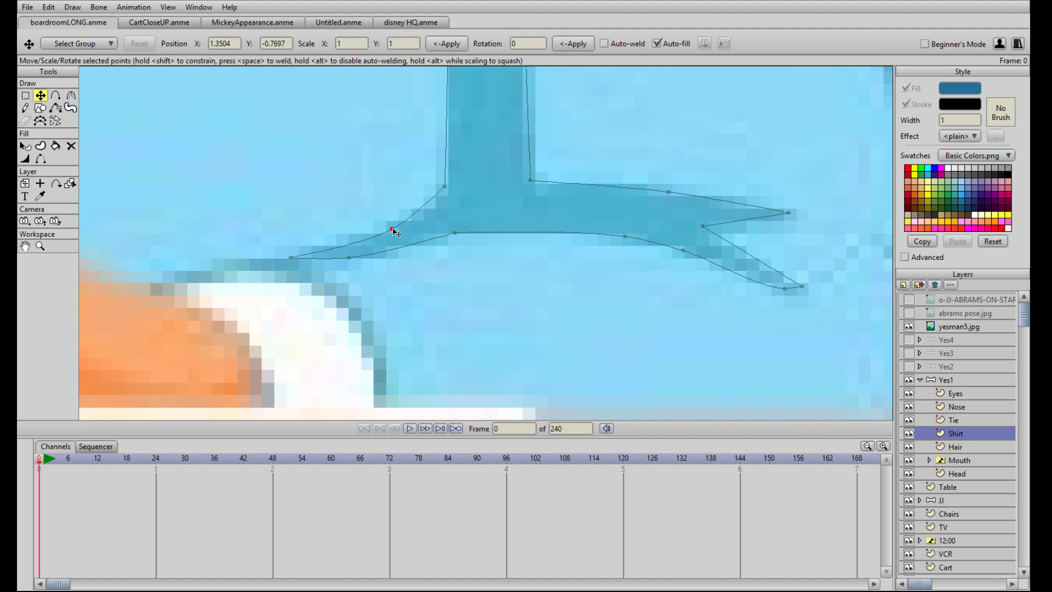
Step: Draw a narrow oval over the dark crease on the writing arm's sleeve
scroll(393, 224, "down", 5)
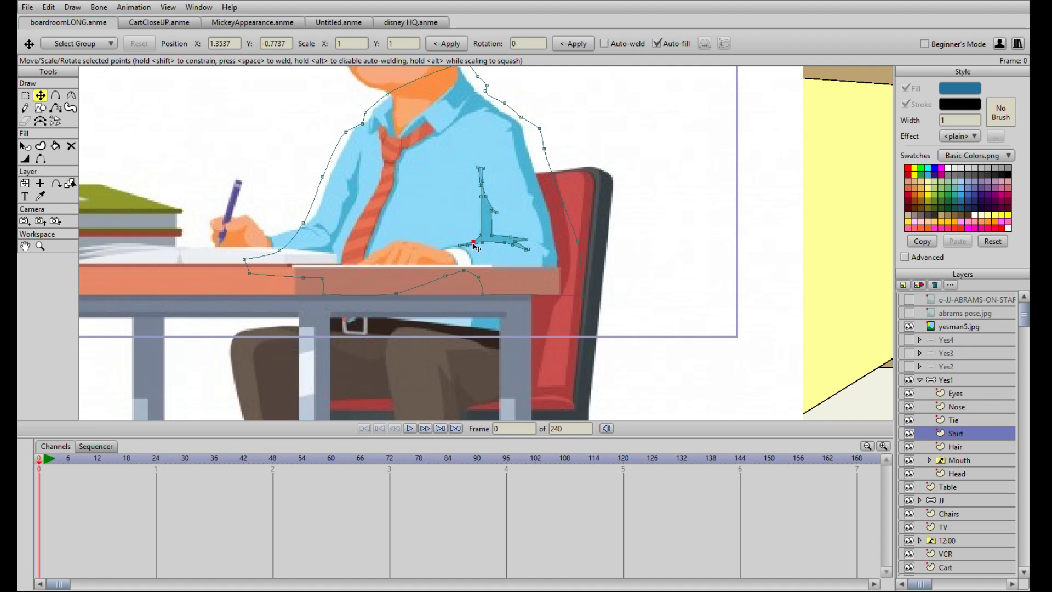
double_click(491, 221)
scroll(491, 220, "up", 2)
left_click_drag(337, 201, 466, 197)
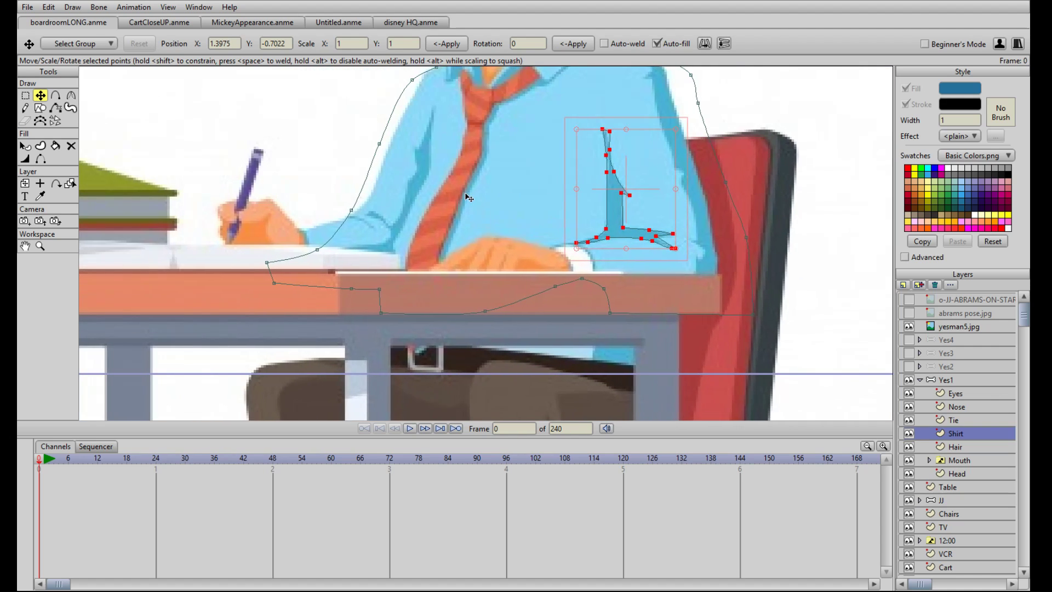
left_click(41, 108)
scroll(260, 148, "up", 3)
mouse_move(379, 95)
left_mouse_down()
mouse_move(363, 175)
mouse_move(367, 222)
left_mouse_up()
key("Return")
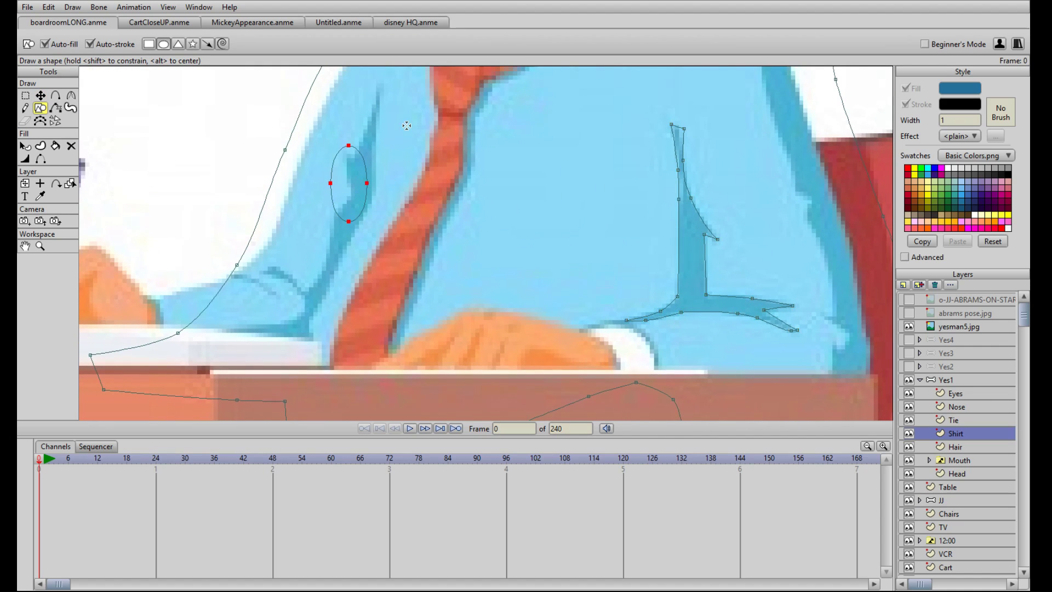
left_click_drag(407, 126, 401, 181)
Step: Stretch the oval's top point to the crease's upper tip and make it a sharp corner
key("t")
left_click_drag(344, 201, 371, 149)
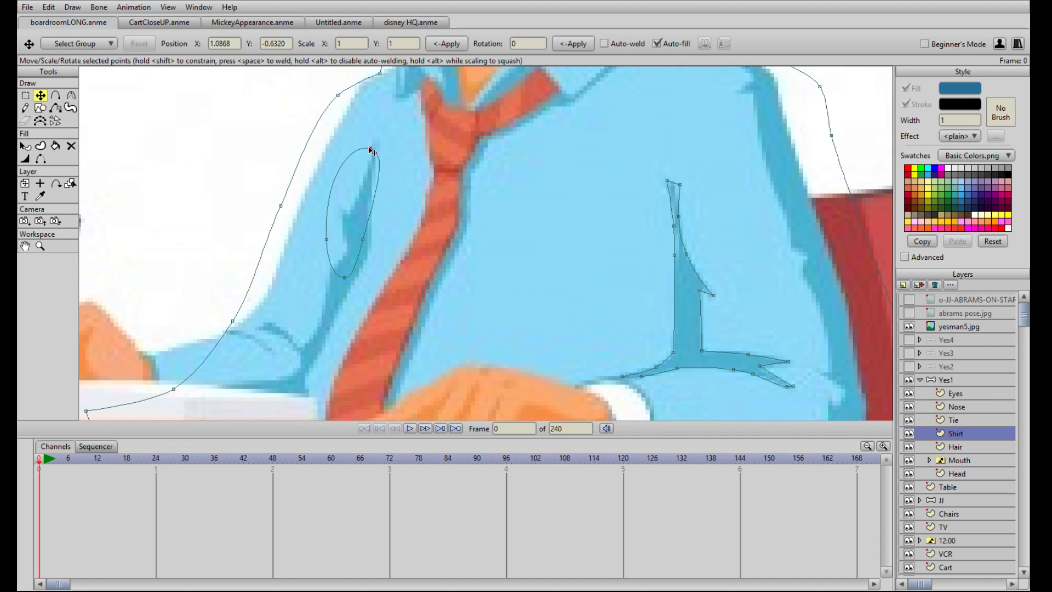
left_click(73, 97)
left_click(131, 44)
Step: Add points along the tie-side edge of the arm crease shape and fit them to the reference shadow
key("a")
key("t")
left_click_drag(363, 240, 370, 259)
key("a")
left_click(386, 208)
key("t")
left_click_drag(387, 206, 368, 234)
key("a")
left_click(376, 235)
key("t")
Step: Add a point on the crease's outer edge below the tip, pull it inward, and adjust the tip's position
key("a")
left_click(341, 175)
key("t")
left_click_drag(341, 174, 359, 196)
left_click(370, 148)
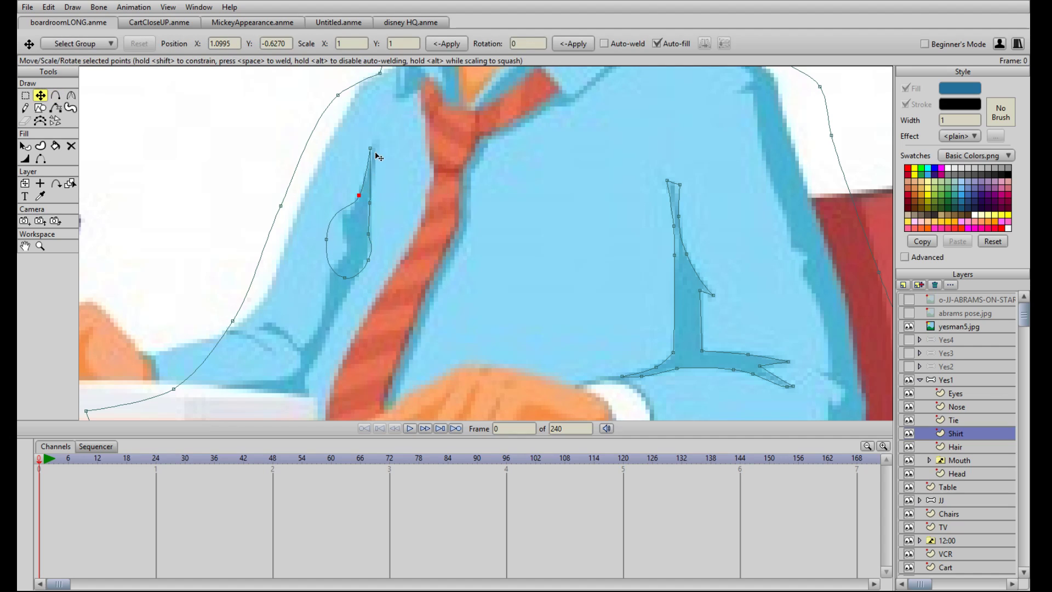
left_click_drag(372, 149, 376, 147)
left_click_drag(395, 190, 410, 161)
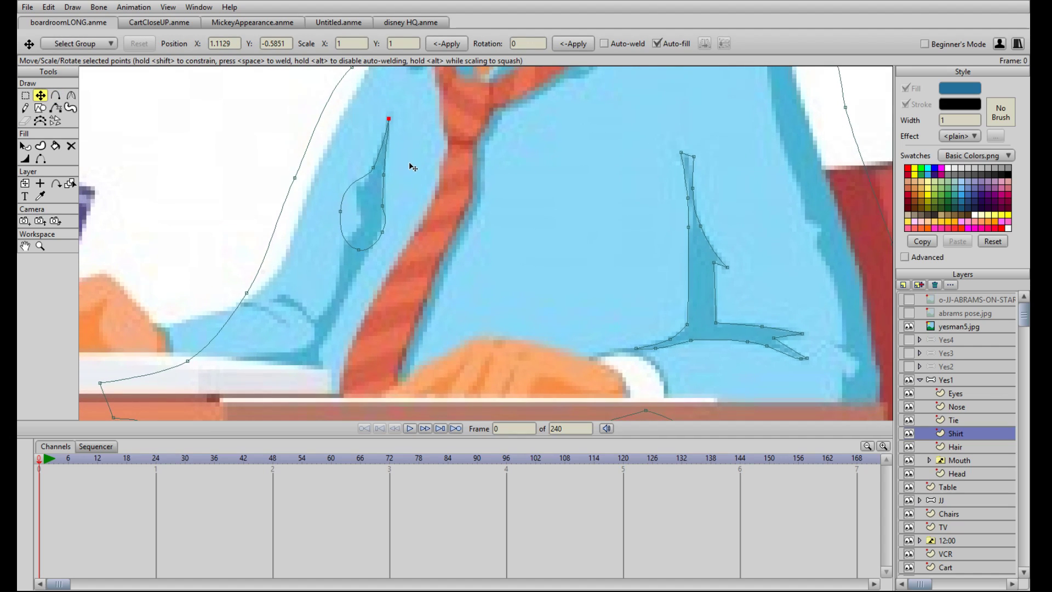
Step: Extend the crease shape's bottom point to the shadow's lower end at the papers and make it a sharp corner
left_click_drag(359, 250, 318, 365)
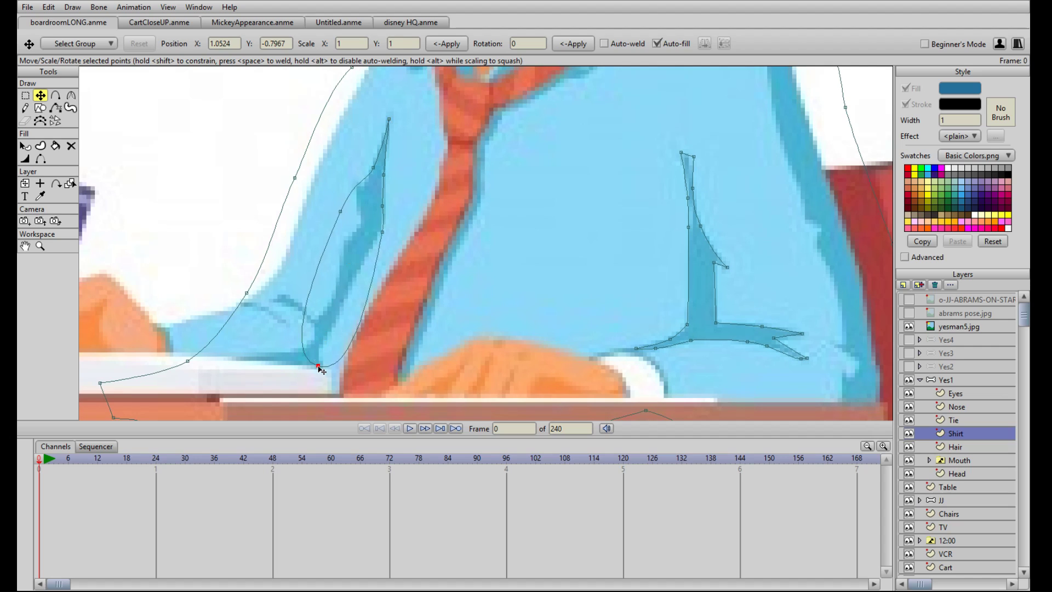
left_click(71, 96)
left_click(137, 49)
Step: Add points on the lower tie-side edge of the arm crease and pull them onto the shadow's boundary
key("a")
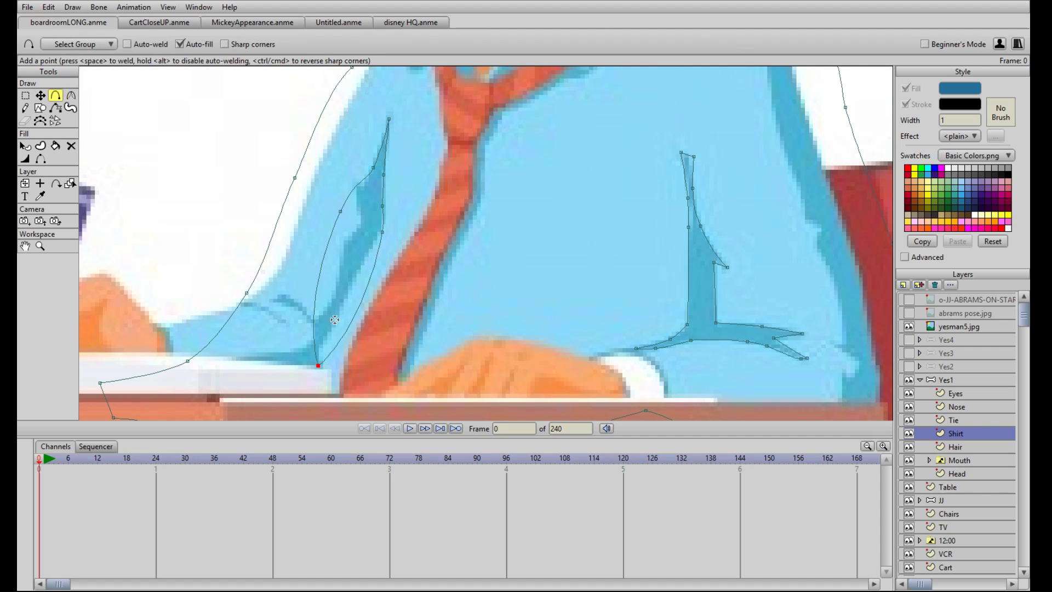
left_click(352, 324)
left_click(322, 345)
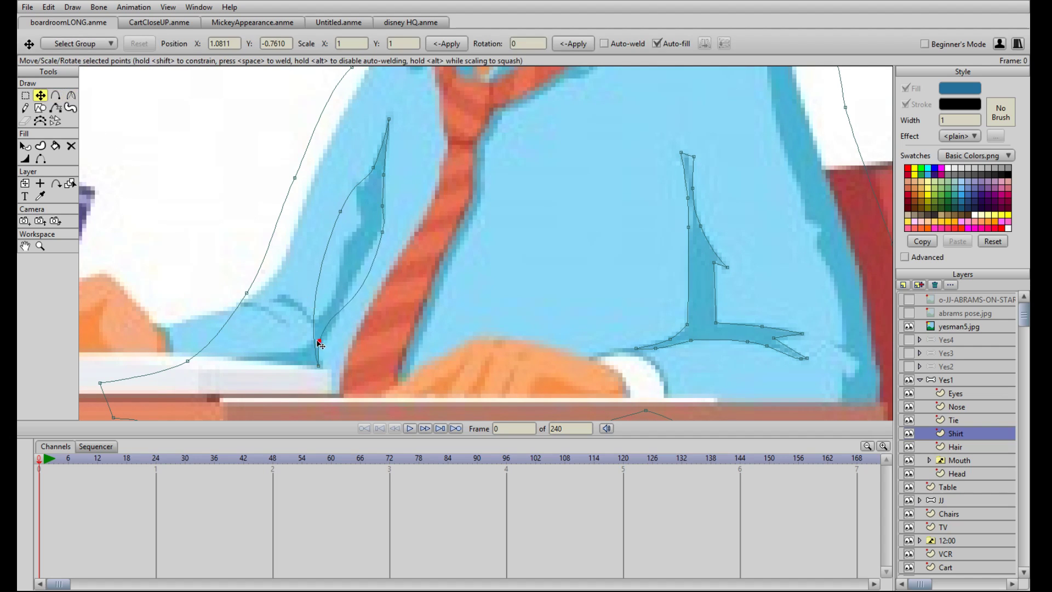
key("t")
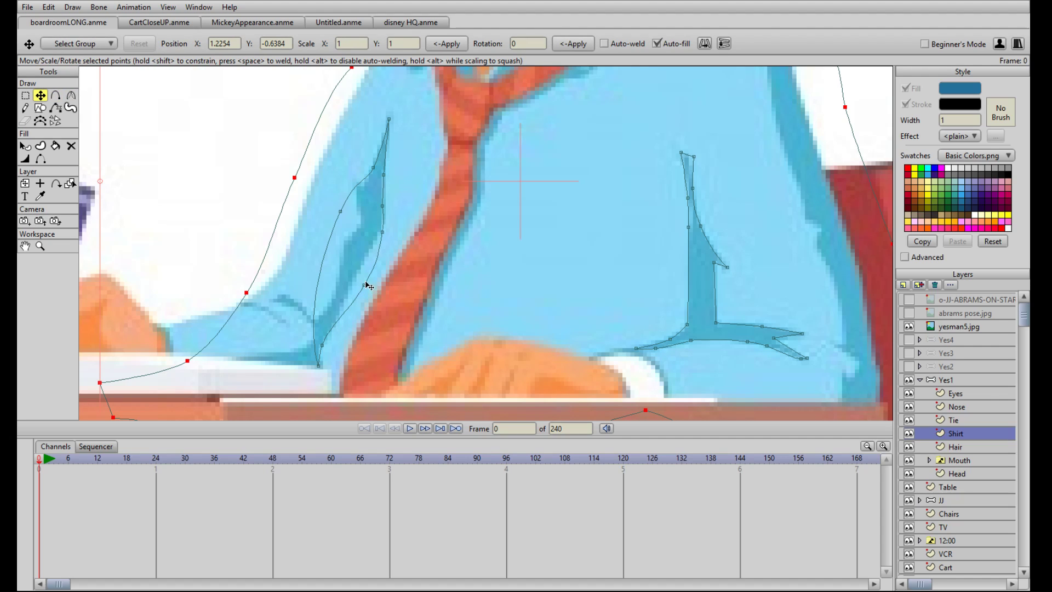
left_click_drag(364, 286, 360, 268)
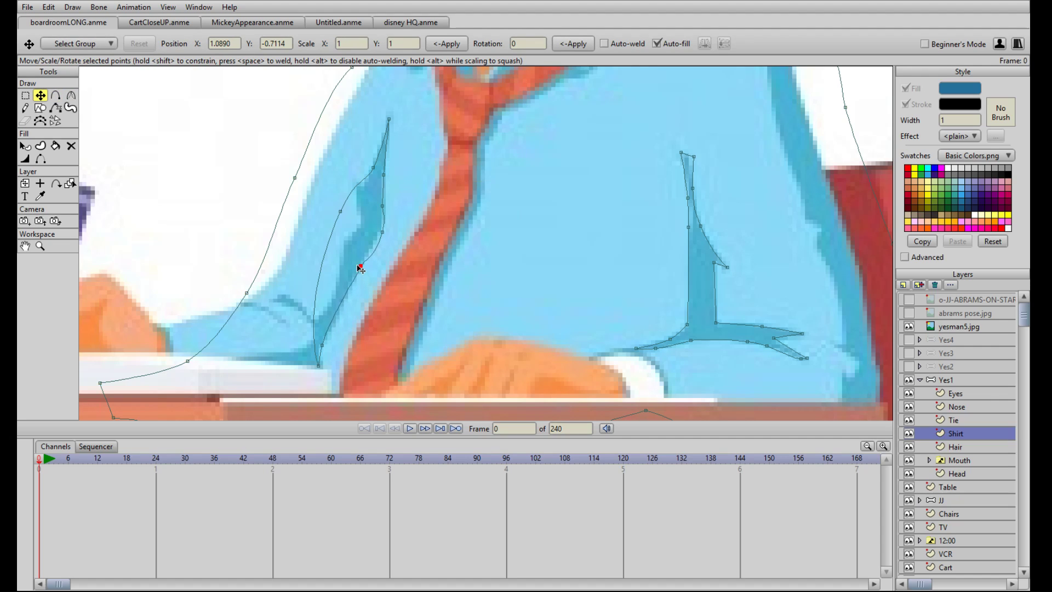
left_click_drag(382, 232, 378, 232)
Step: Add points on the crease's lower outer edge and pull them inward to form the corner near the elbow
key("a")
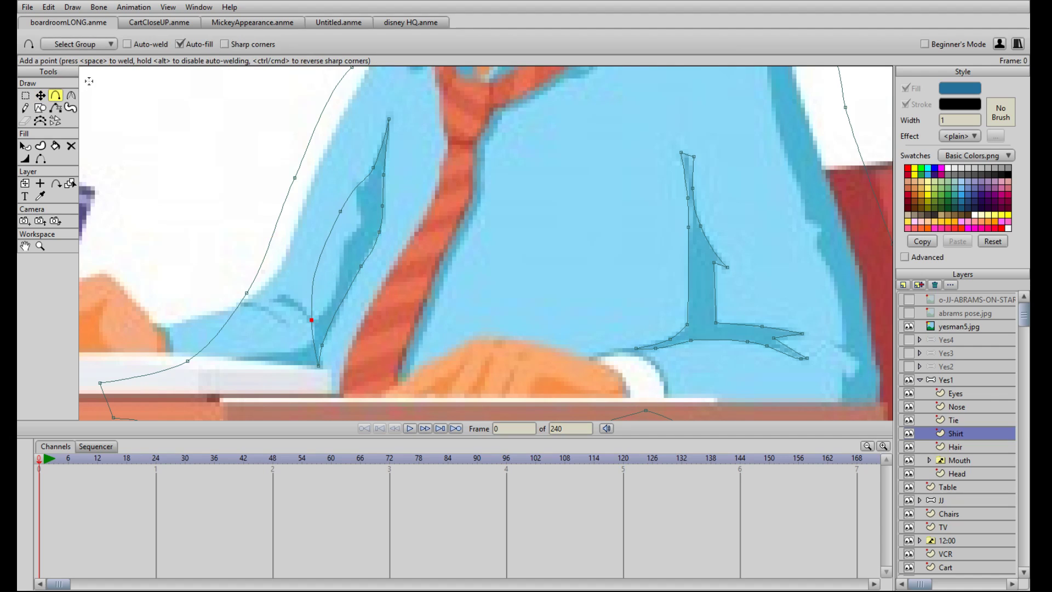
key("t")
key("a")
left_click(311, 292)
key("t")
left_click_drag(311, 292, 328, 310)
Step: Reshape the crease's upper outer edge with added points so it follows the notch in the reference shadow
key("a")
left_click(330, 268)
key("t")
left_click_drag(331, 270, 356, 188)
key("a")
left_click(367, 195)
key("t")
left_click(369, 197)
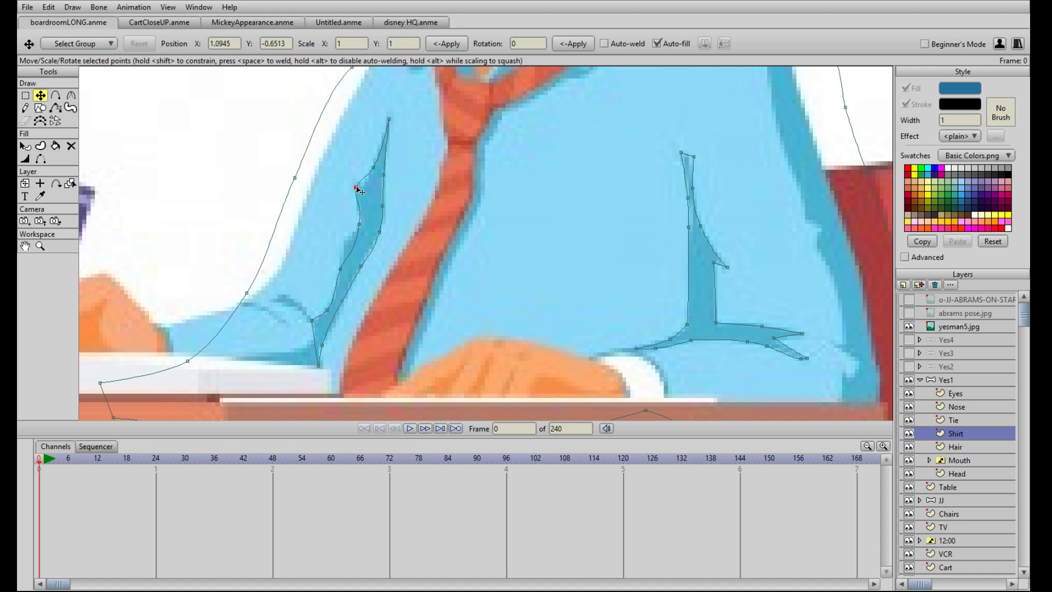
Step: Add a point midway down the crease's outer edge and pull it outward to form the second notch
key("a")
left_click(347, 250)
key("t")
left_click_drag(347, 250, 341, 241)
scroll(344, 240, "down", 3)
scroll(346, 242, "up", 2)
scroll(377, 260, "down", 4)
scroll(377, 260, "up", 2)
scroll(378, 264, "up", 4)
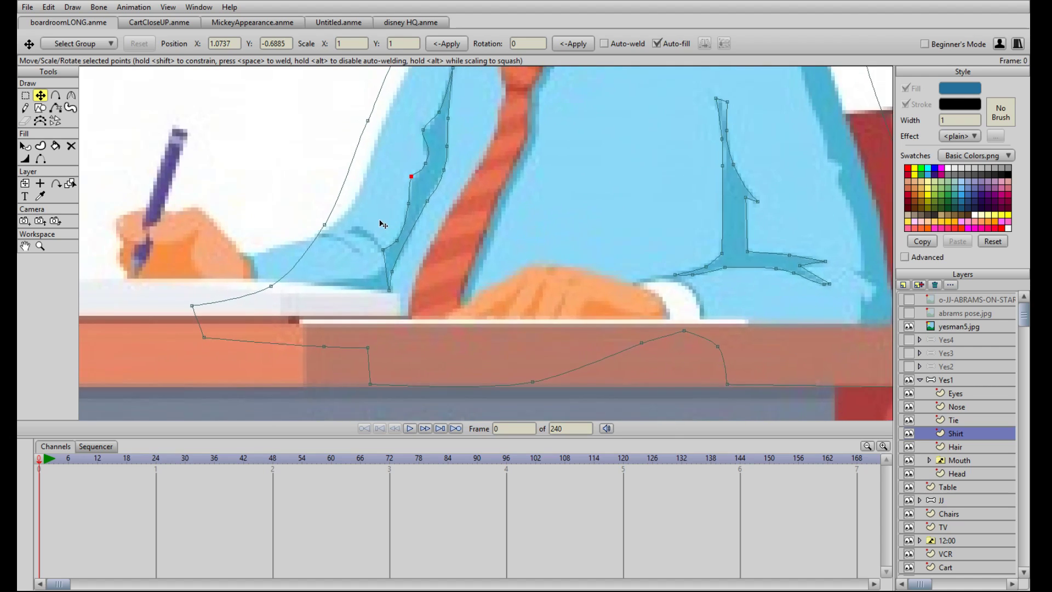
Step: Draw a triangle over the elbow wrinkle, add a point on its underside and shape it along the reference crease
left_click(40, 108)
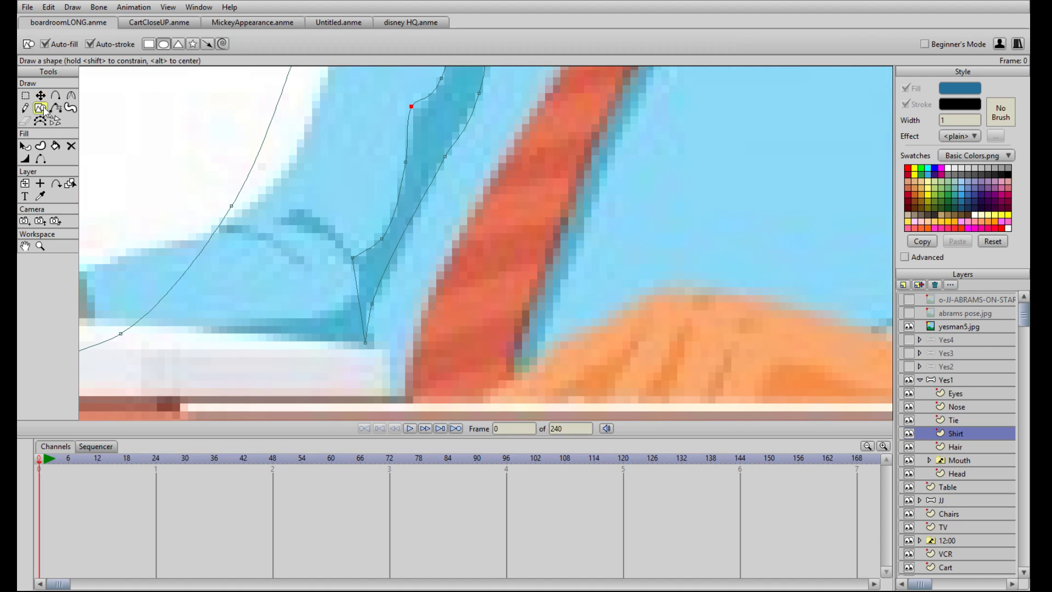
left_click(178, 44)
left_click_drag(271, 209, 348, 252)
key("a")
left_click(305, 235)
key("t")
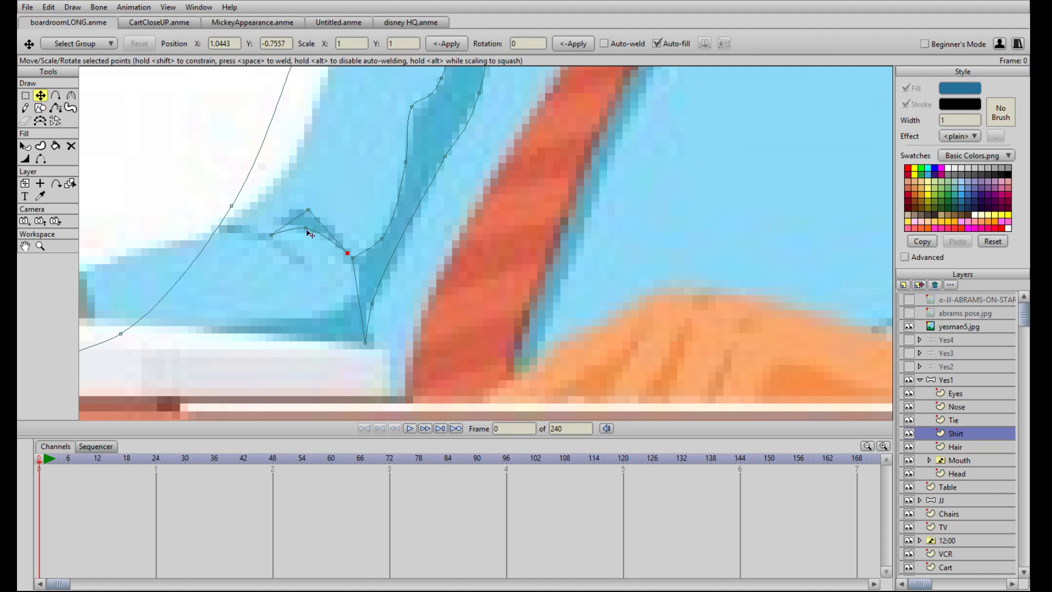
left_click_drag(276, 234, 308, 213)
scroll(321, 273, "down", 5)
scroll(448, 268, "up", 5)
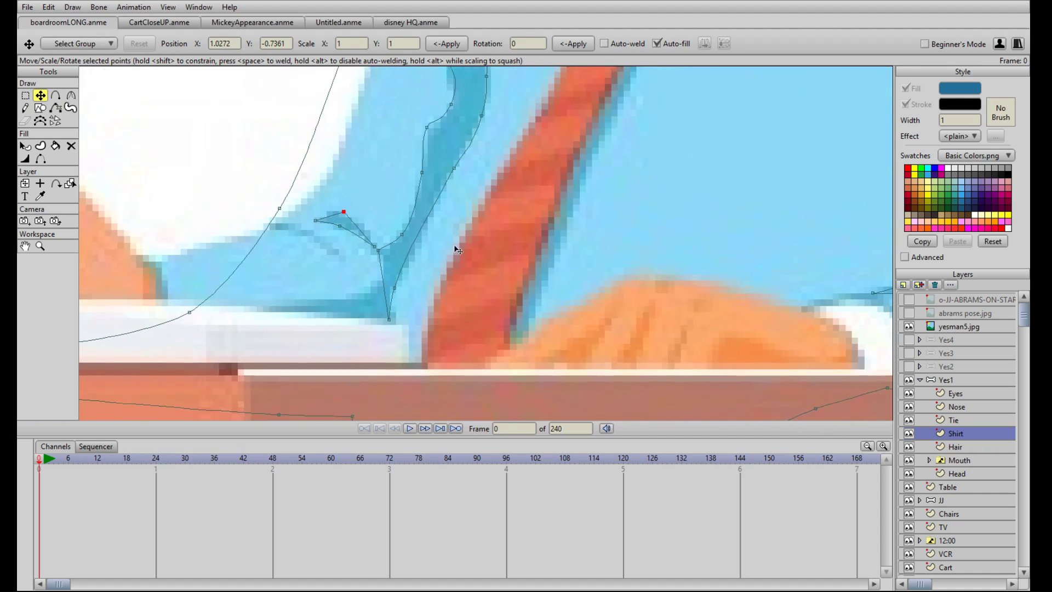
Step: Duplicate the elbow wrinkle onto the shadow under the forearm and reshape its points into a long tapered wedge
double_click(392, 186)
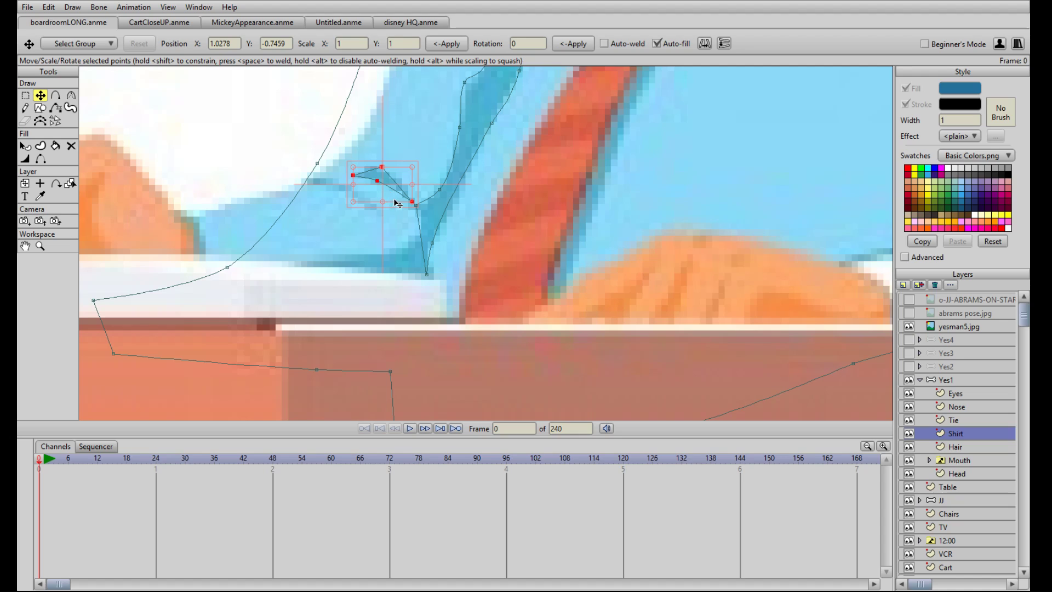
left_click_drag(398, 204, 325, 273)
left_click(368, 254)
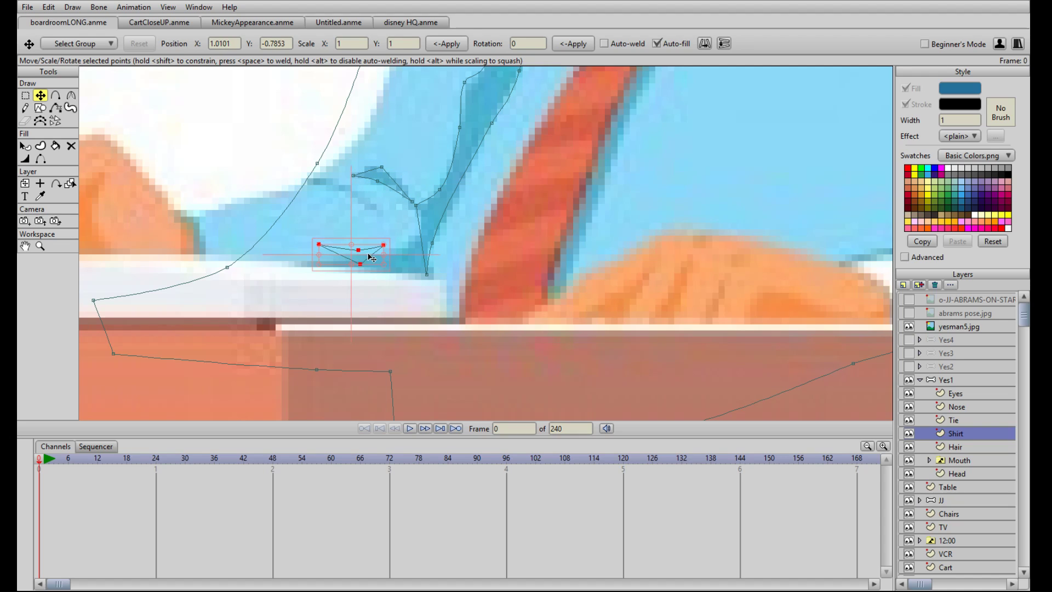
left_click_drag(386, 249, 294, 262)
left_click(392, 272)
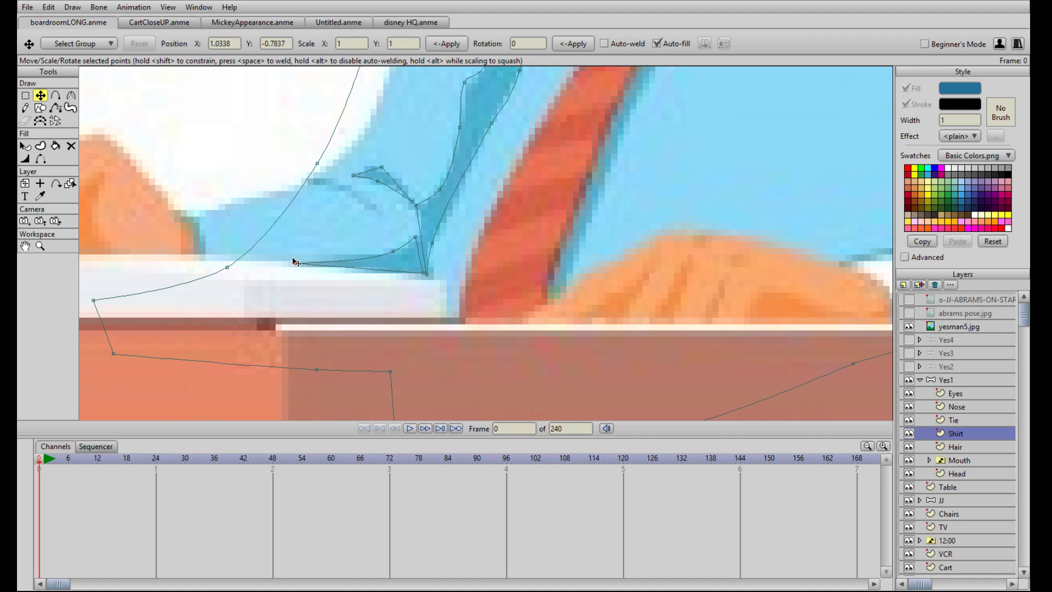
Step: Move the forearm's underside shadow down to the shirt sleeve's bottom edge, hiding the yesman5.jpg reference to judge its placement
scroll(348, 279, "down", 6)
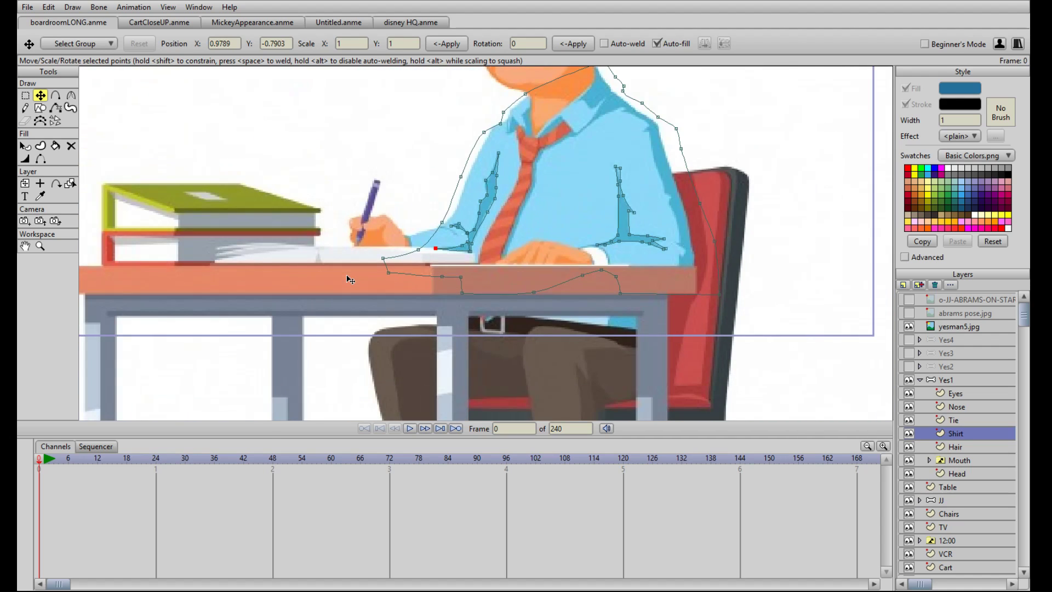
scroll(350, 279, "up", 2)
double_click(455, 255)
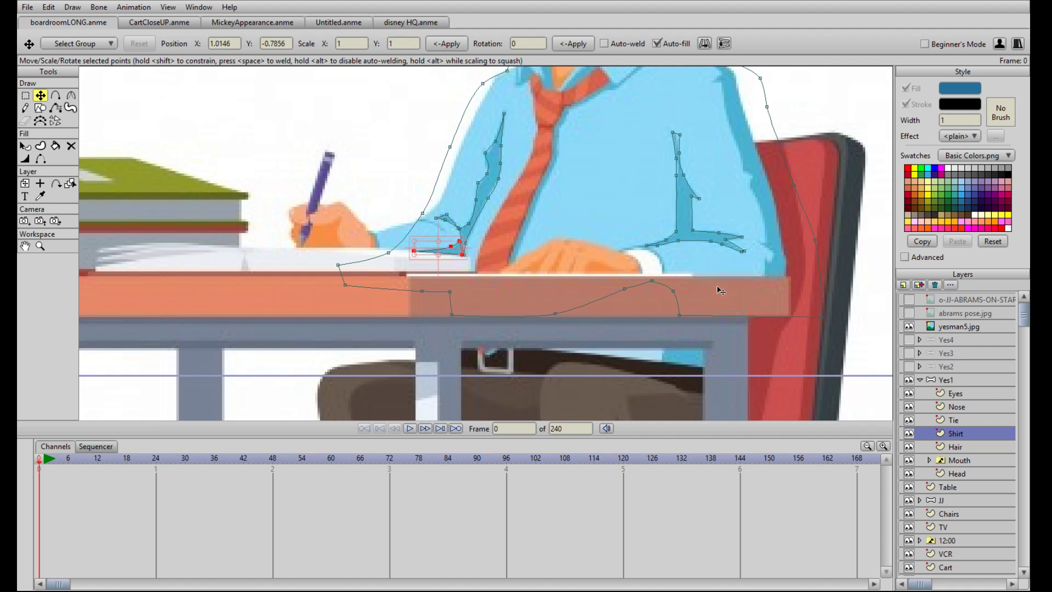
left_click(909, 326)
scroll(588, 272, "up", 2)
left_click_drag(565, 230, 486, 247)
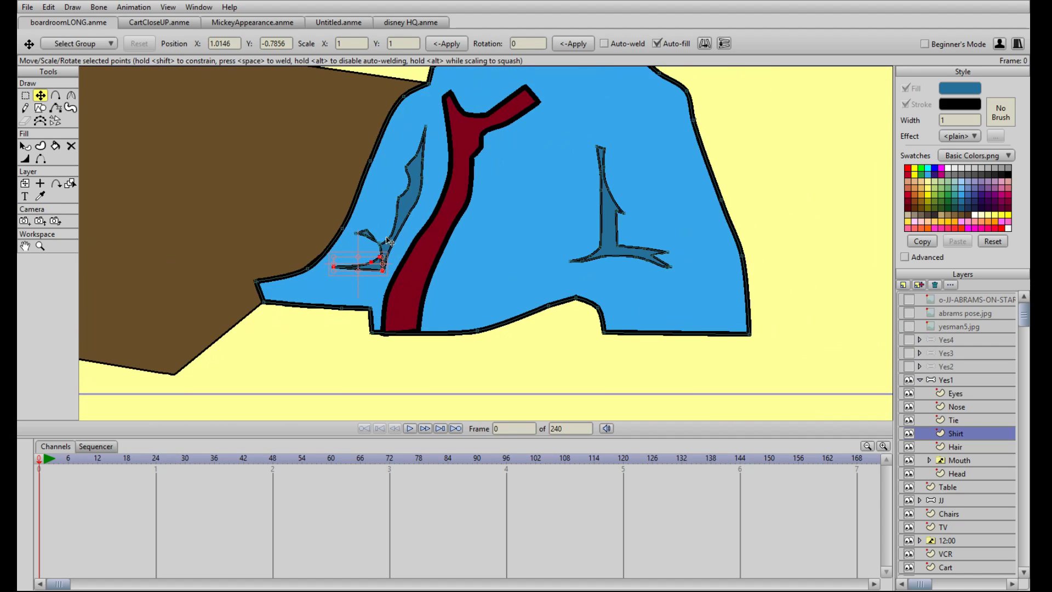
left_click_drag(372, 267, 366, 304)
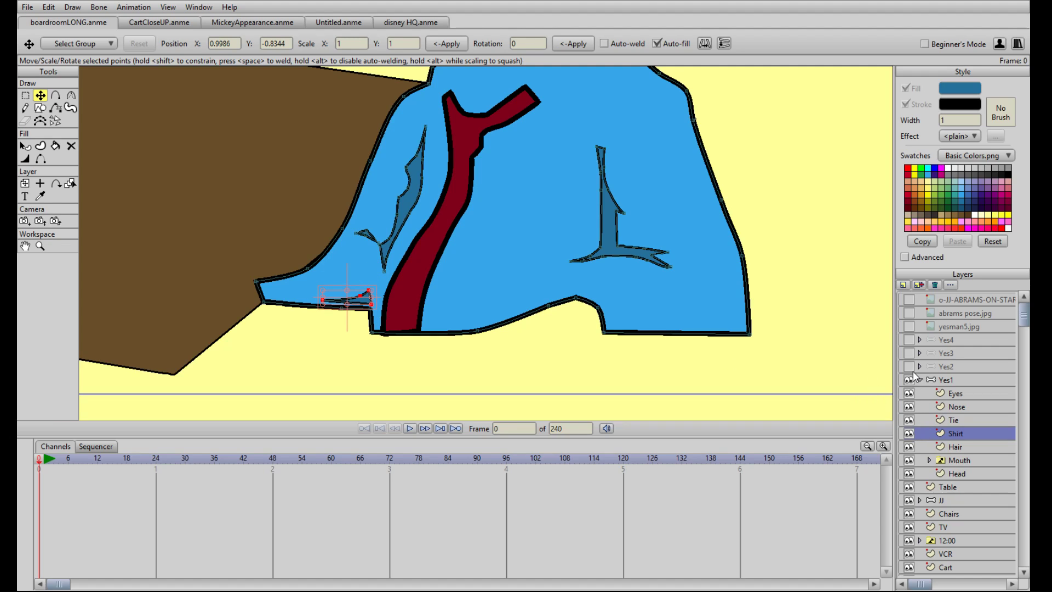
left_click(909, 327)
scroll(422, 287, "up", 3)
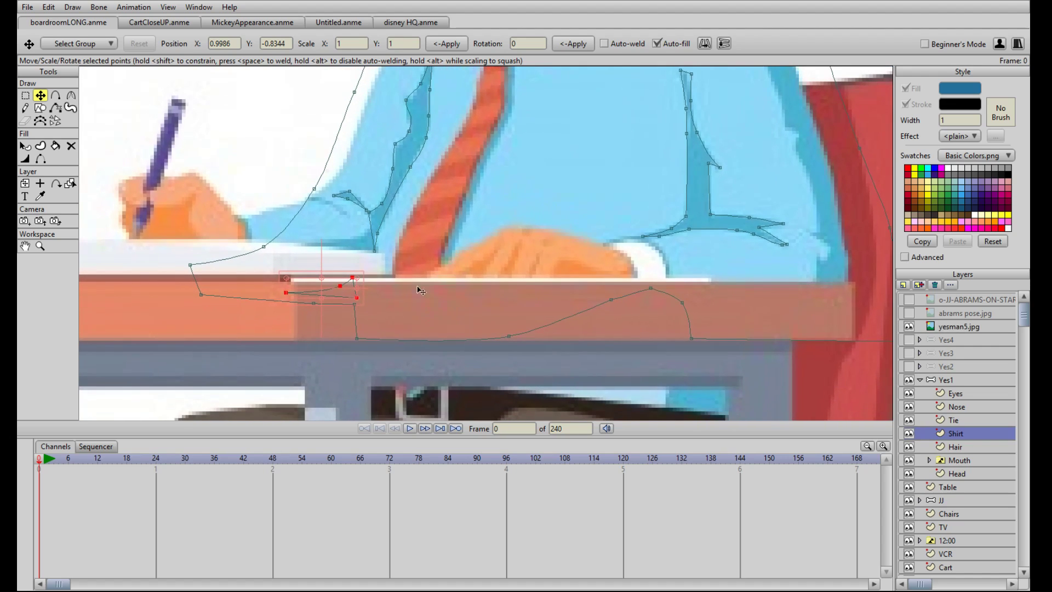
mouse_move(360, 299)
left_mouse_down()
mouse_move(353, 282)
mouse_move(357, 304)
left_mouse_up()
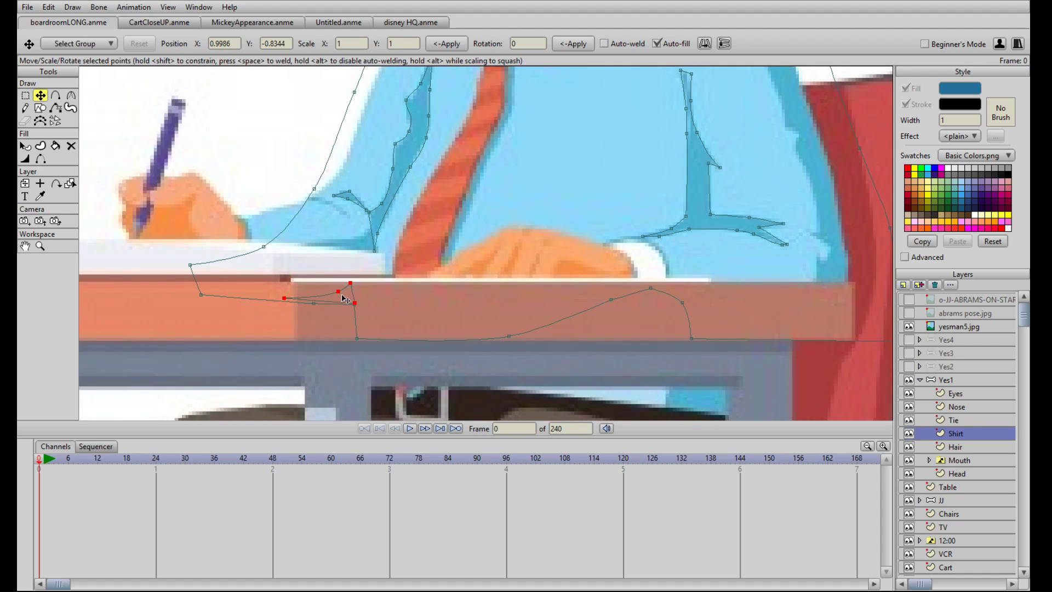
Step: Enlarge the long arm crease slightly and shift it and the elbow wrinkle down to meet the underside shadow
left_click(407, 169)
left_click(407, 154)
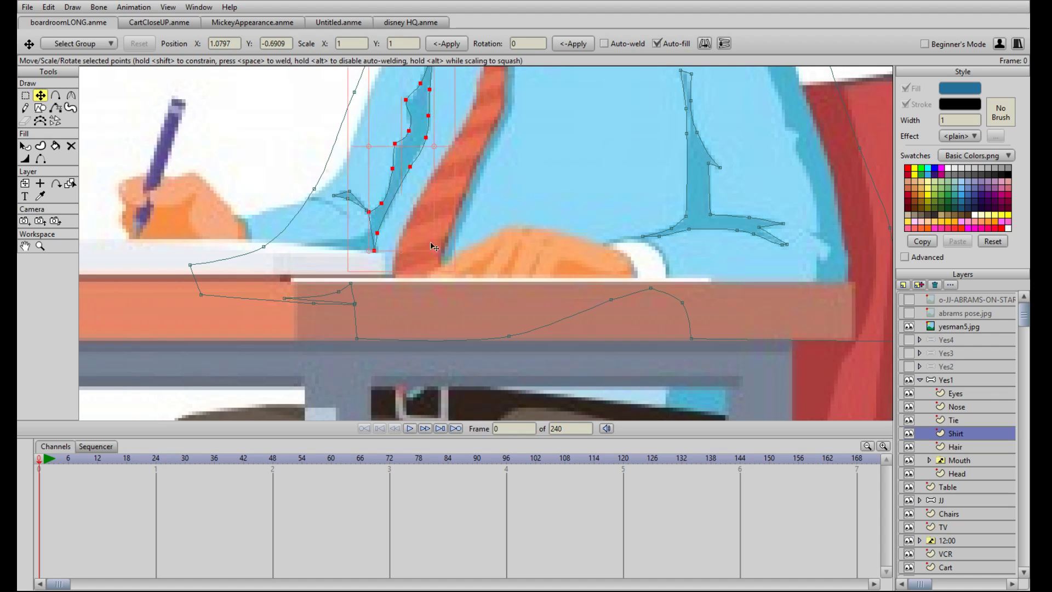
left_click_drag(434, 251, 438, 264)
left_click_drag(403, 160, 397, 200)
left_click_drag(481, 138, 450, 217)
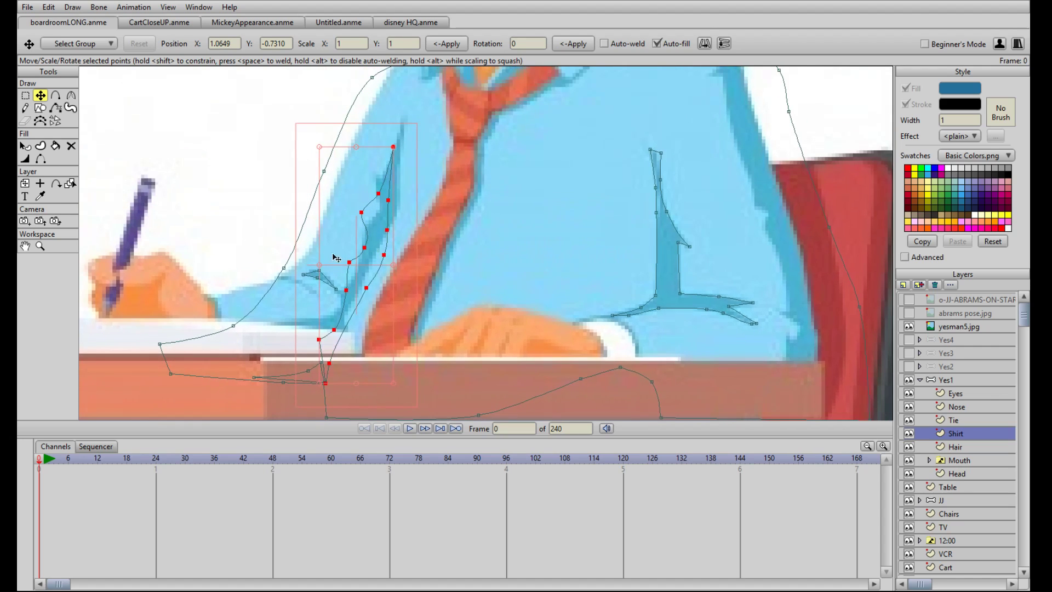
double_click(332, 286)
left_click_drag(332, 286, 308, 331)
scroll(345, 294, "down", 4)
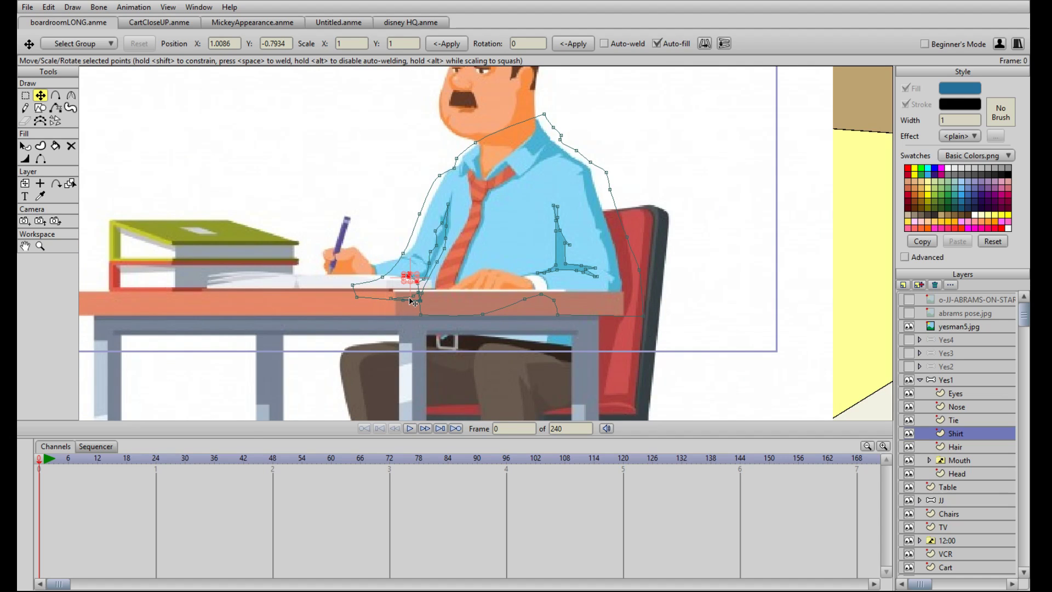
Step: Enlarge the branched fold by the resting arm slightly and reposition it lower on the shirt
left_click_drag(489, 274, 330, 293)
scroll(331, 293, "up", 2)
left_click(437, 251)
left_click_drag(485, 297, 494, 310)
left_click_drag(436, 275, 448, 290)
scroll(471, 268, "down", 3)
Step: Examine the shaded shirt with the yesman5.jpg reference hidden, then show the reference again to study the collar area
left_click(909, 327)
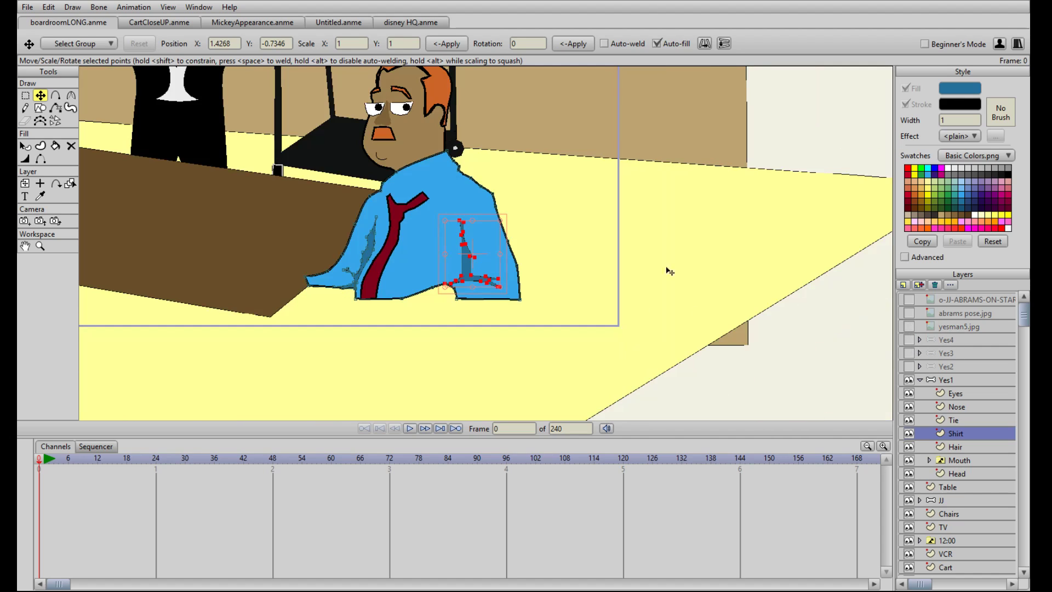
scroll(615, 263, "down", 2)
scroll(609, 277, "up", 2)
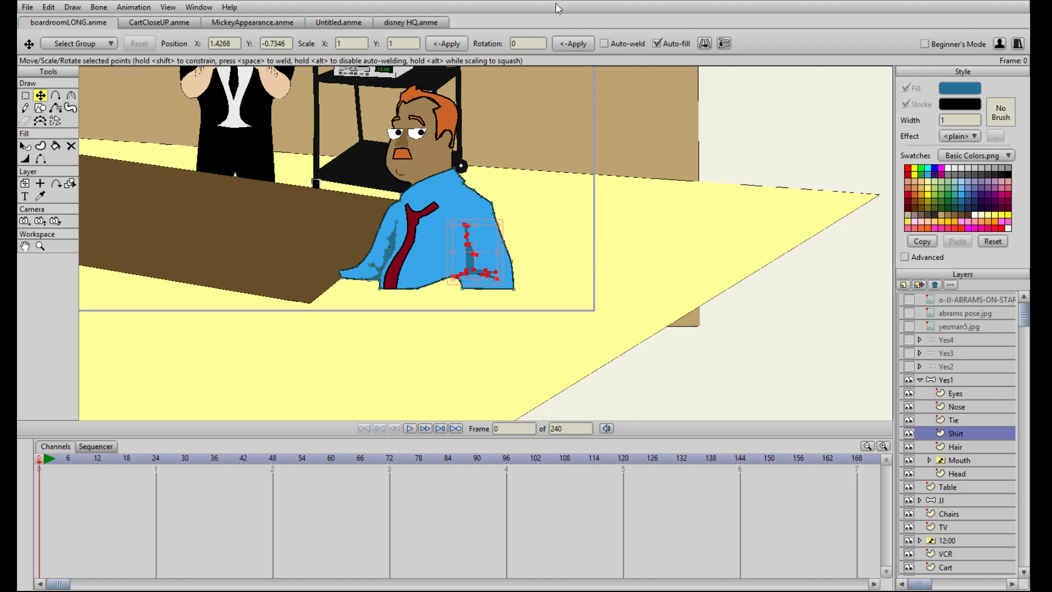
scroll(567, 204, "up", 2)
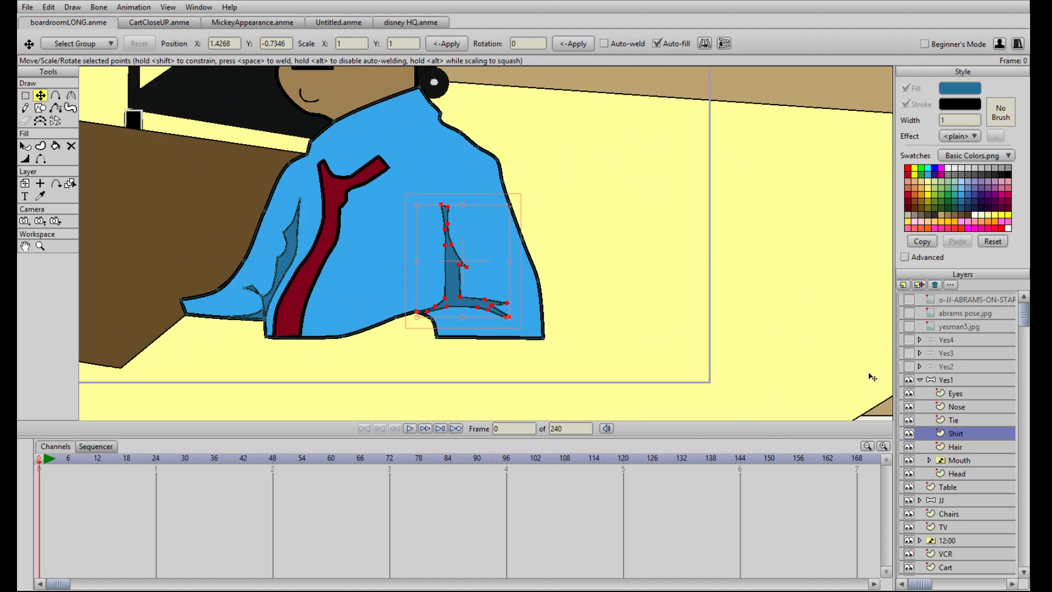
left_click(918, 329)
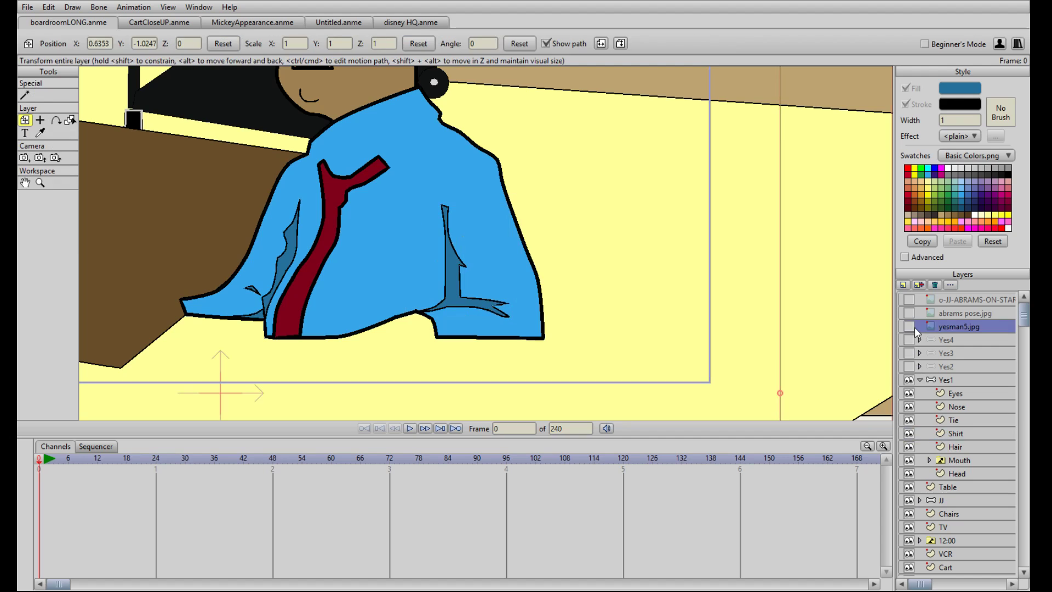
left_click(909, 327)
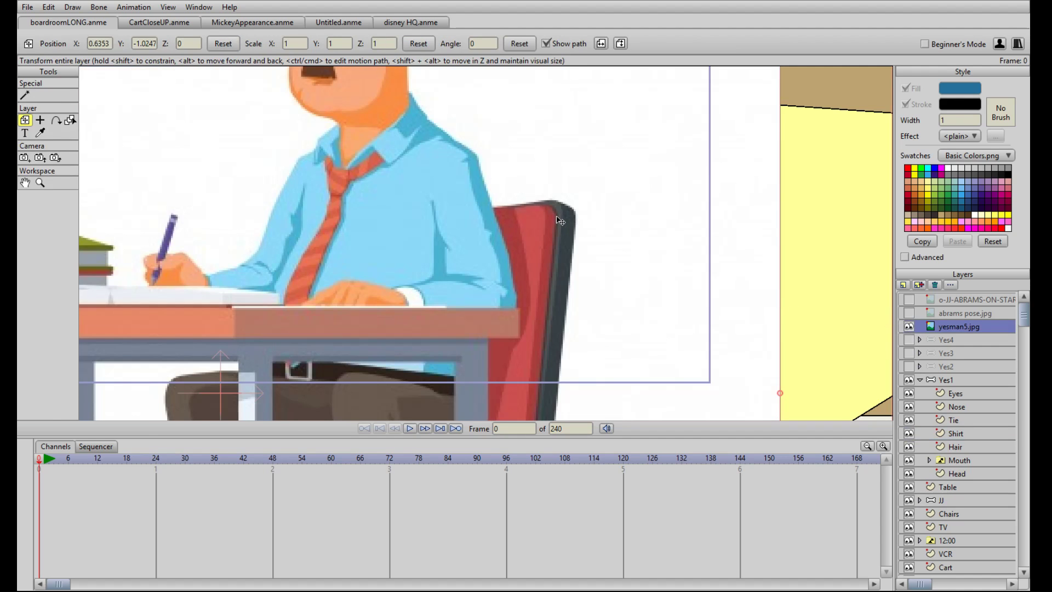
scroll(560, 221, "up", 1)
scroll(500, 235, "down", 3)
scroll(411, 258, "up", 3)
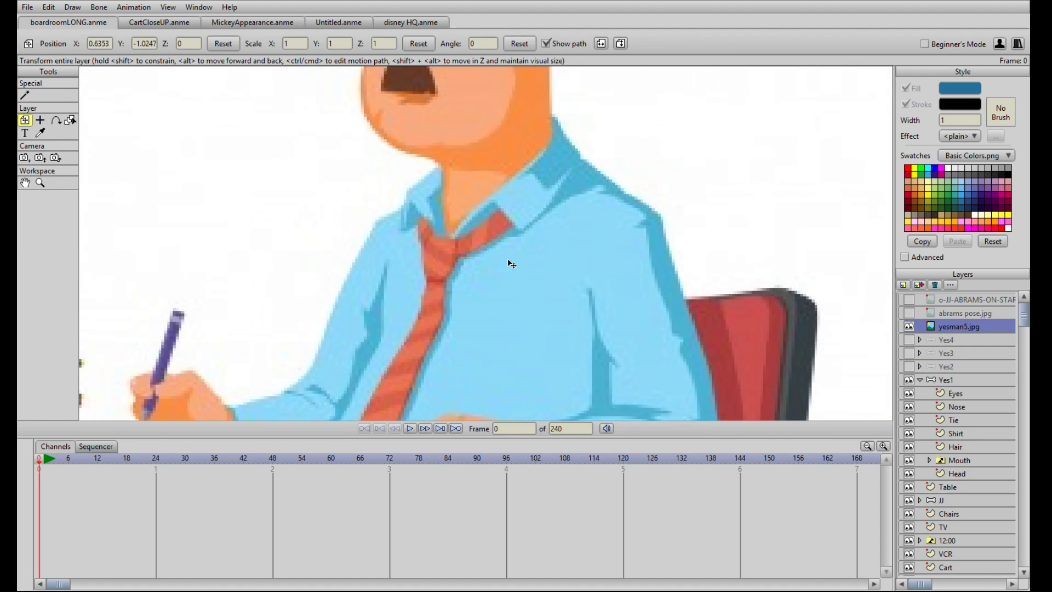
Step: Hide the yesman5.jpg reference and draw a wide dark blue oval on the Shirt layer, just above the tie's short end
left_click(909, 326)
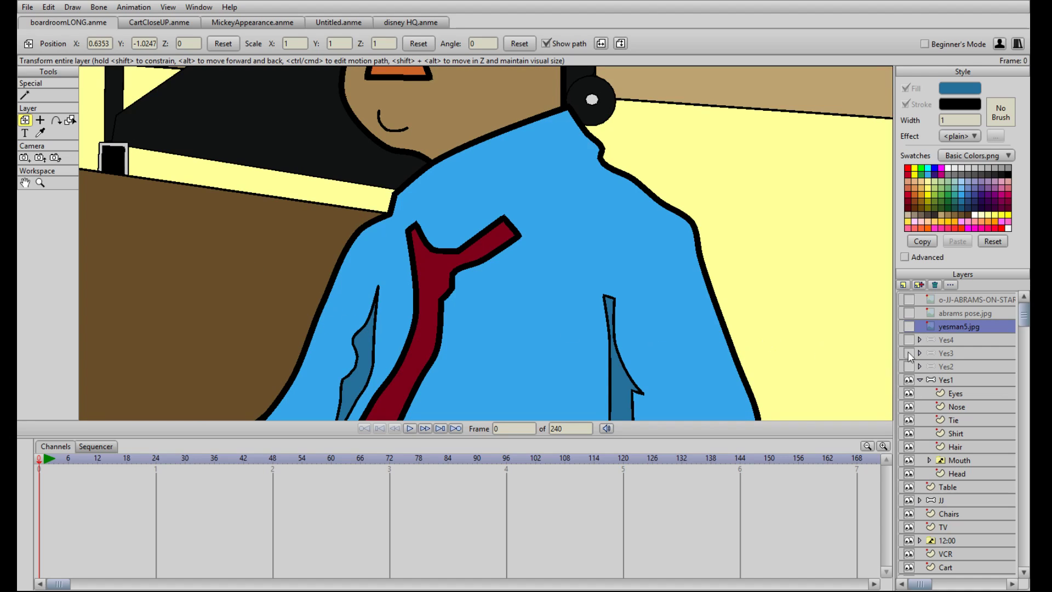
left_click(961, 420)
left_click(961, 434)
left_click_drag(701, 349, 565, 229)
left_click_drag(371, 190, 428, 281)
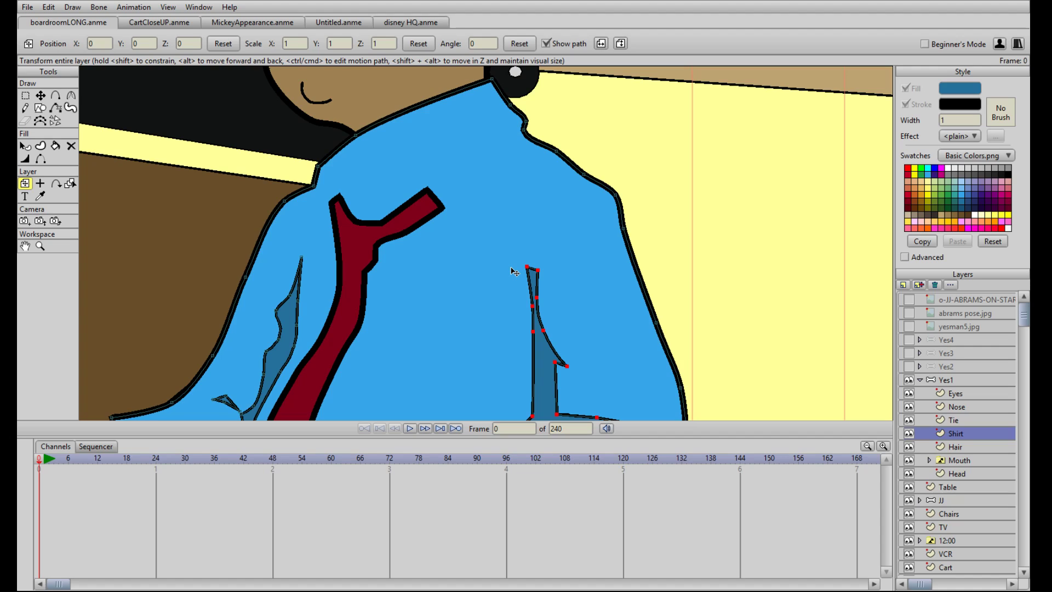
key("t")
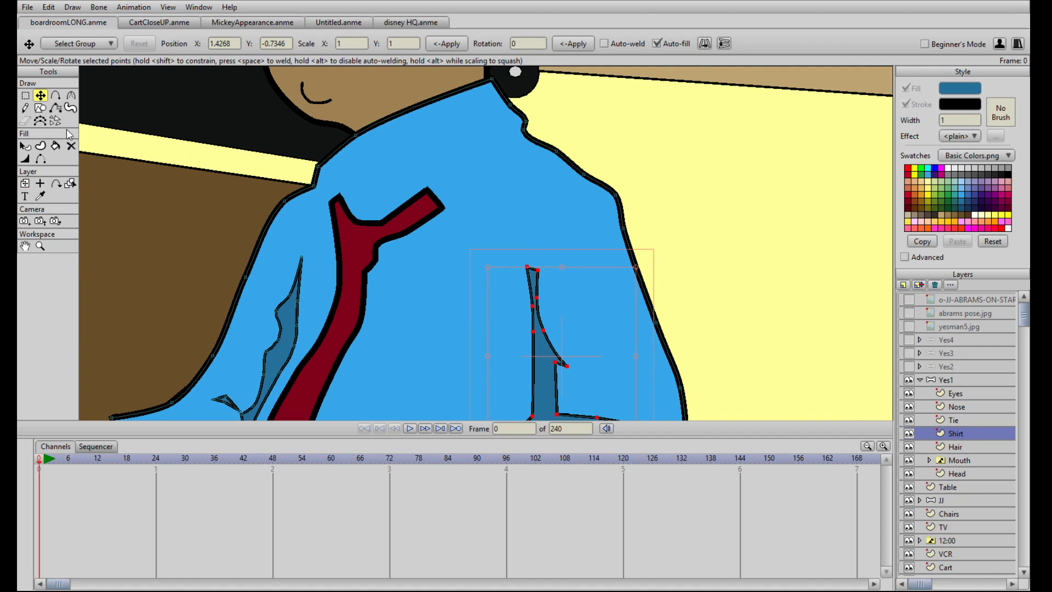
left_click(40, 108)
left_click(164, 44)
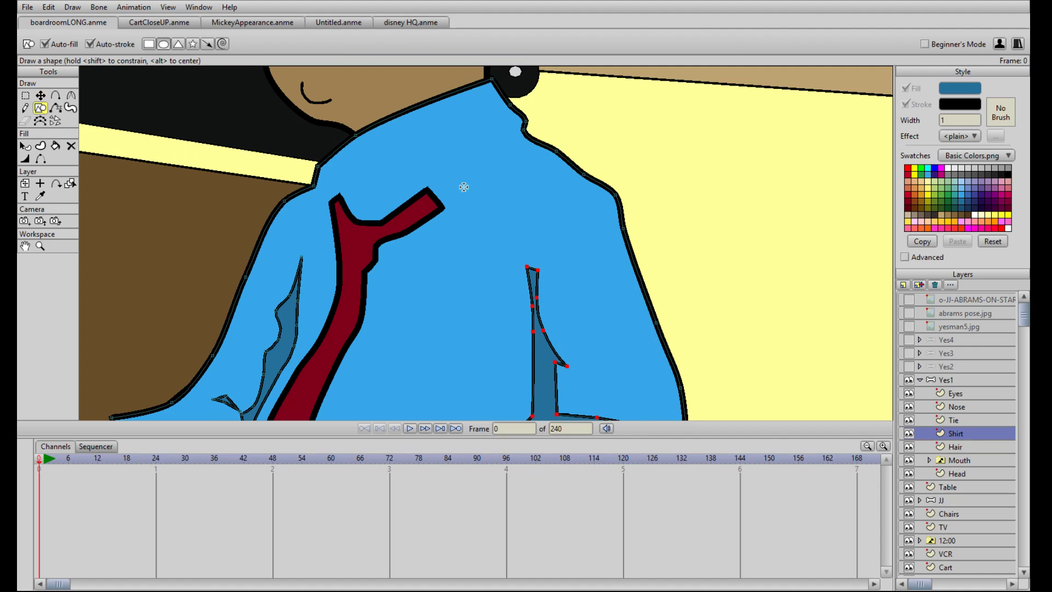
mouse_move(373, 159)
left_mouse_down()
mouse_move(435, 160)
mouse_move(540, 195)
left_mouse_up()
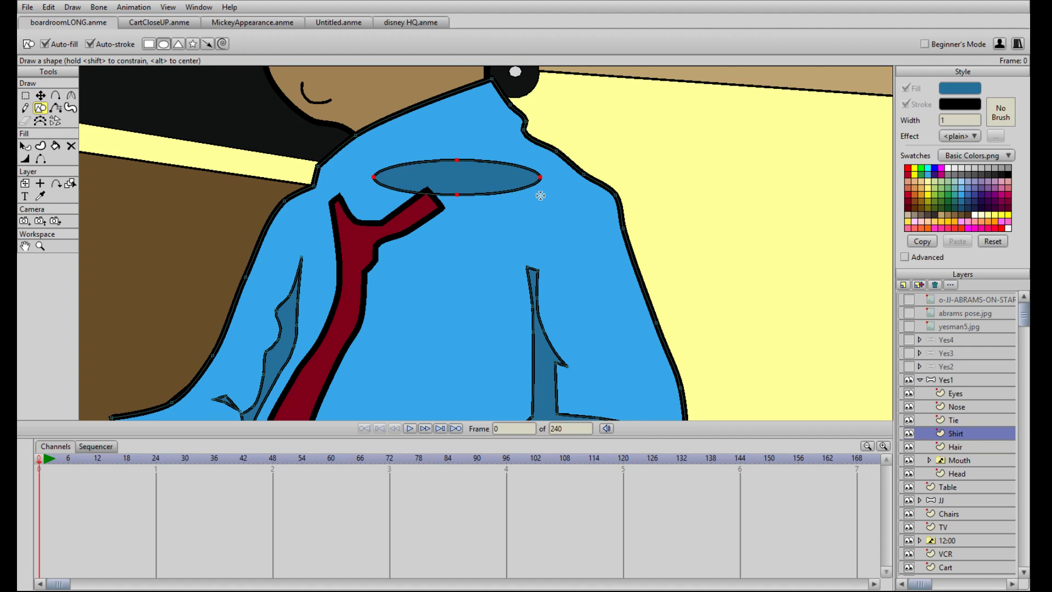
Step: Remove the black outline from the long arm crease and the branched fold by the resting arm
left_click_drag(462, 309, 516, 158)
left_click(25, 146)
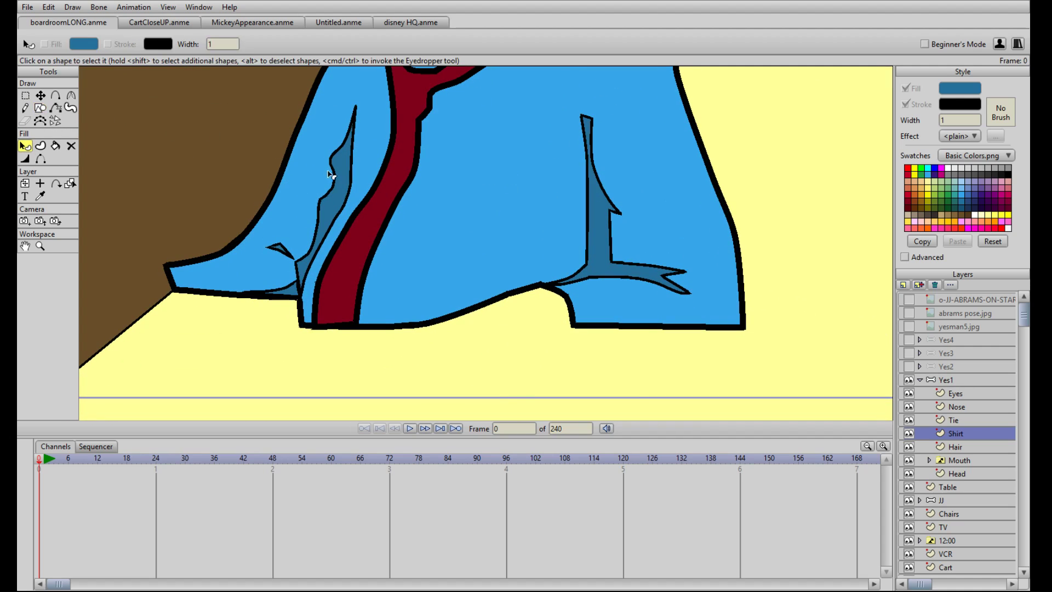
left_click(328, 177)
left_click(621, 222)
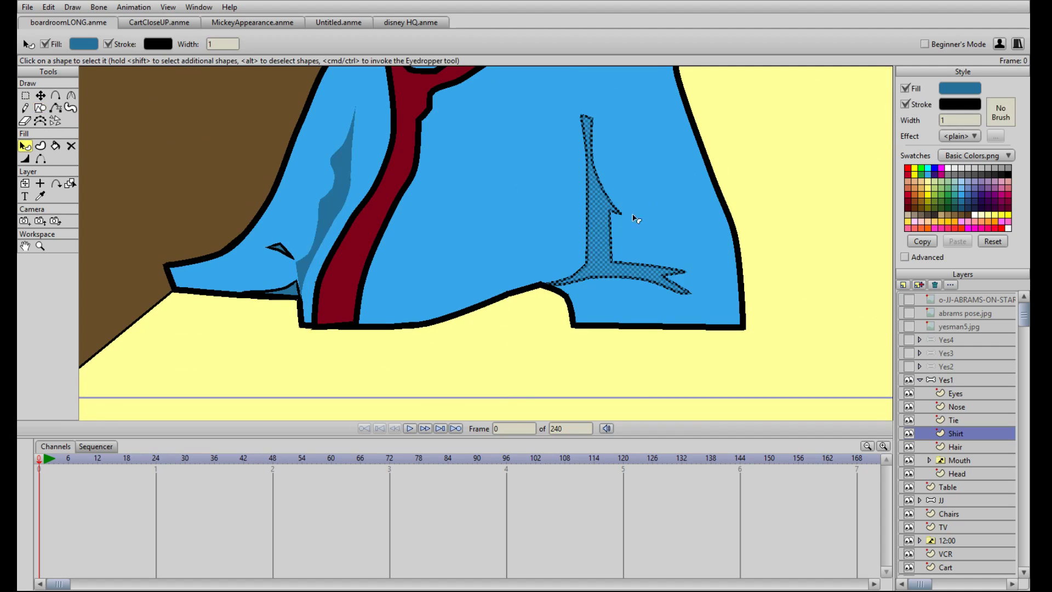
left_click(843, 138)
scroll(705, 207, "down", 3)
left_click(495, 213)
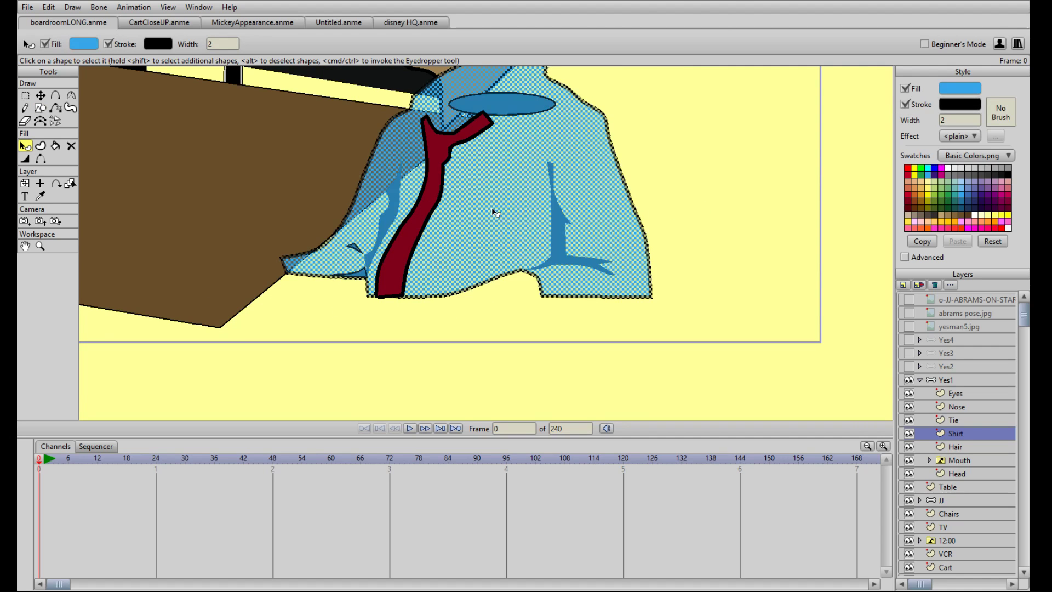
left_click(730, 182)
scroll(728, 165, "up", 3)
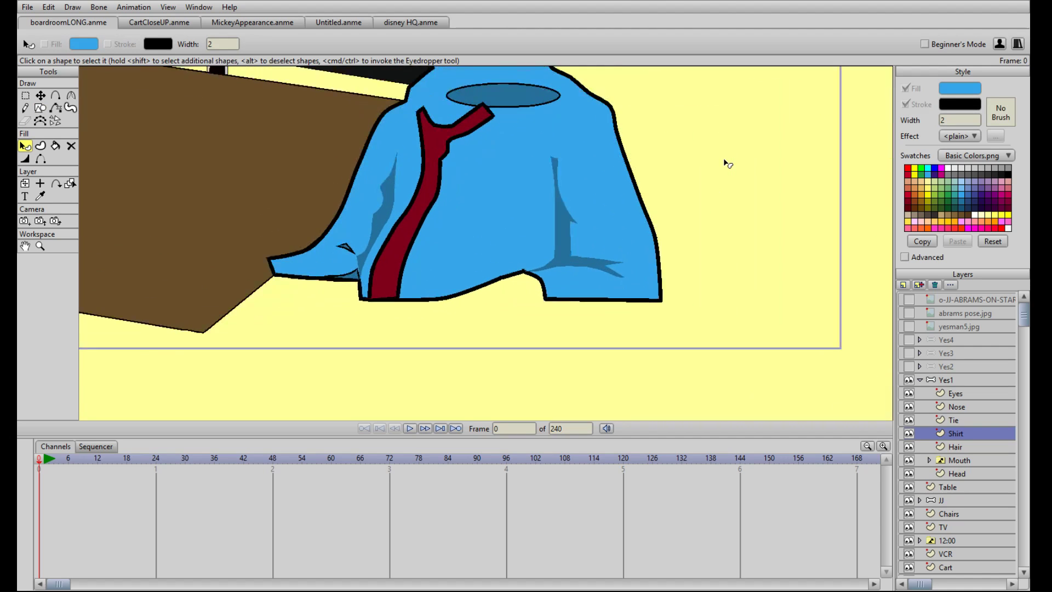
Step: Turn off the stroke of the dark blue oval above the tie, leaving only its fill
left_click_drag(494, 136, 409, 291)
left_click_drag(647, 186, 676, 253)
scroll(676, 254, "up", 4)
left_click(417, 349)
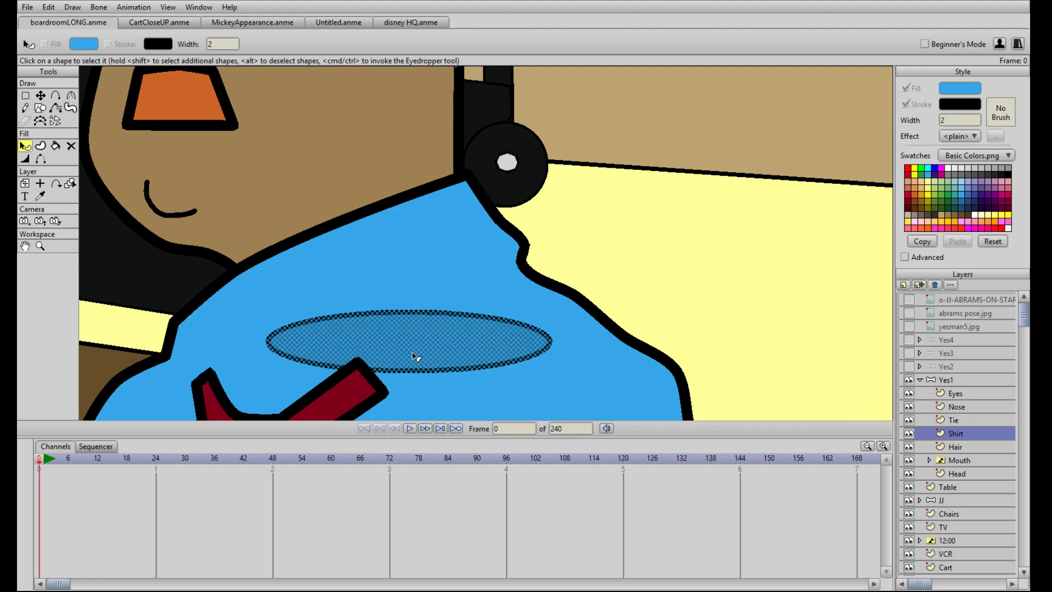
left_click(905, 104)
scroll(695, 244, "up", 3)
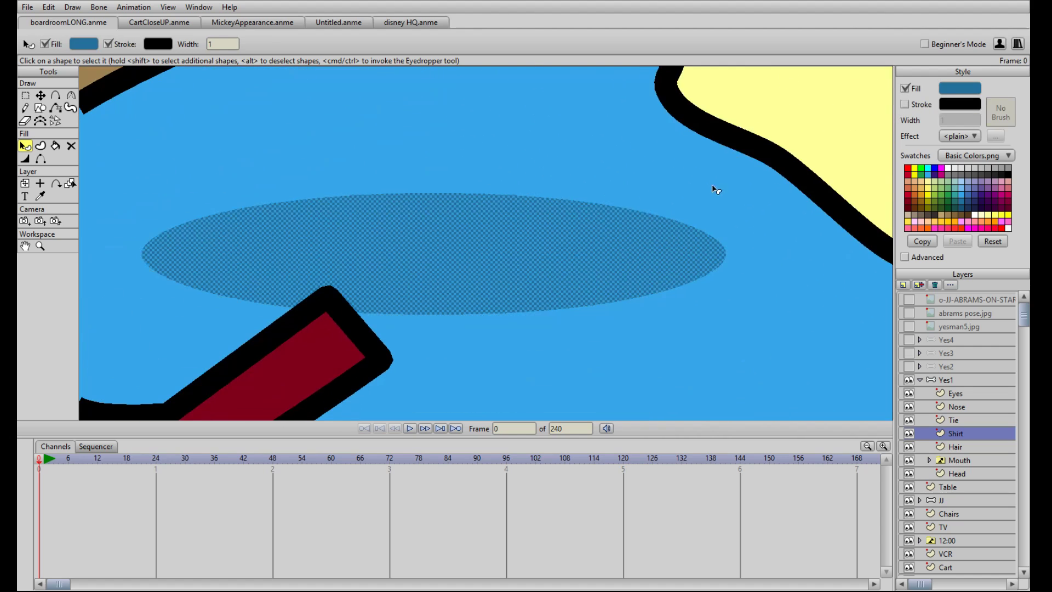
Step: Reshape the oval into a dome by raising its upper and lower points and extending one end toward the front collar
scroll(604, 218, "down", 3)
scroll(564, 230, "down", 3)
scroll(517, 206, "up", 4)
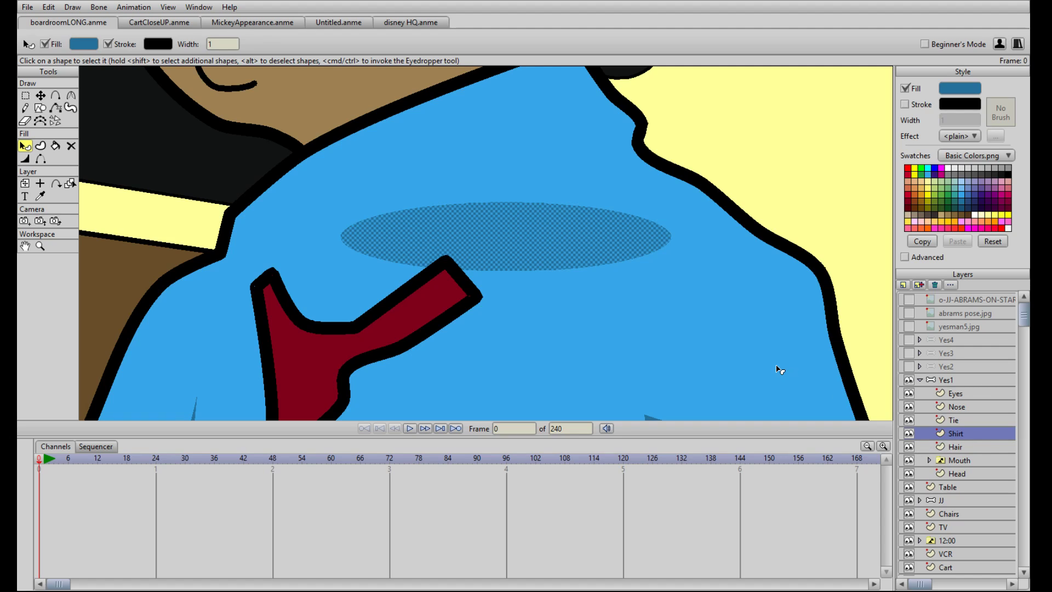
scroll(476, 268, "down", 3)
scroll(474, 269, "up", 3)
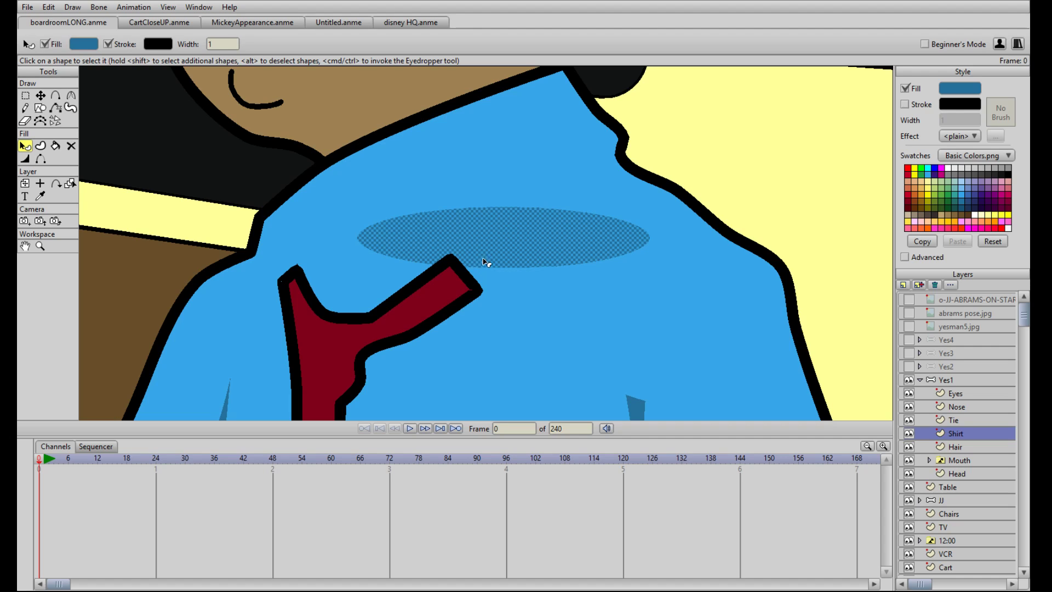
scroll(486, 263, "up", 3)
scroll(491, 258, "down", 2)
key("t")
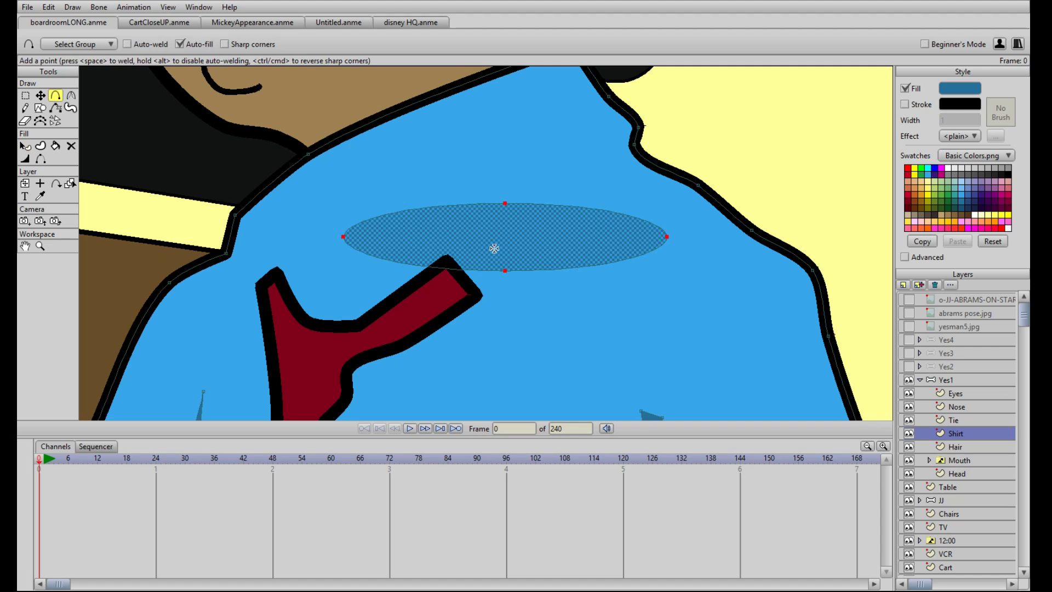
left_click_drag(505, 205, 452, 111)
left_click_drag(504, 270, 439, 228)
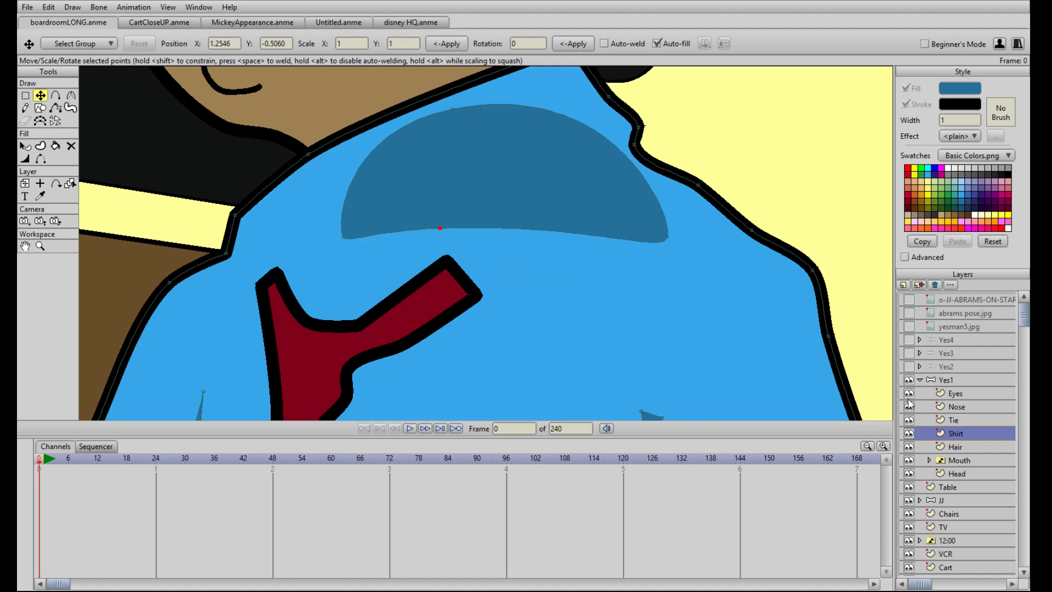
left_click_drag(346, 238, 269, 251)
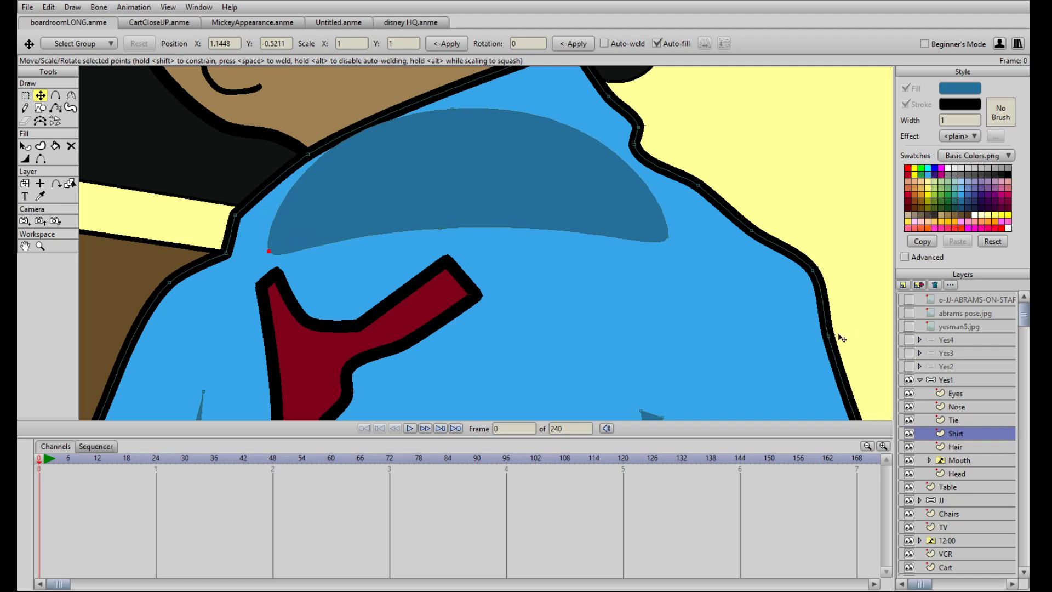
Step: Show the yesman5.jpg reference and fit the dome's outer edge to the shadow behind the neck, adding a point near the nape
left_click(910, 327)
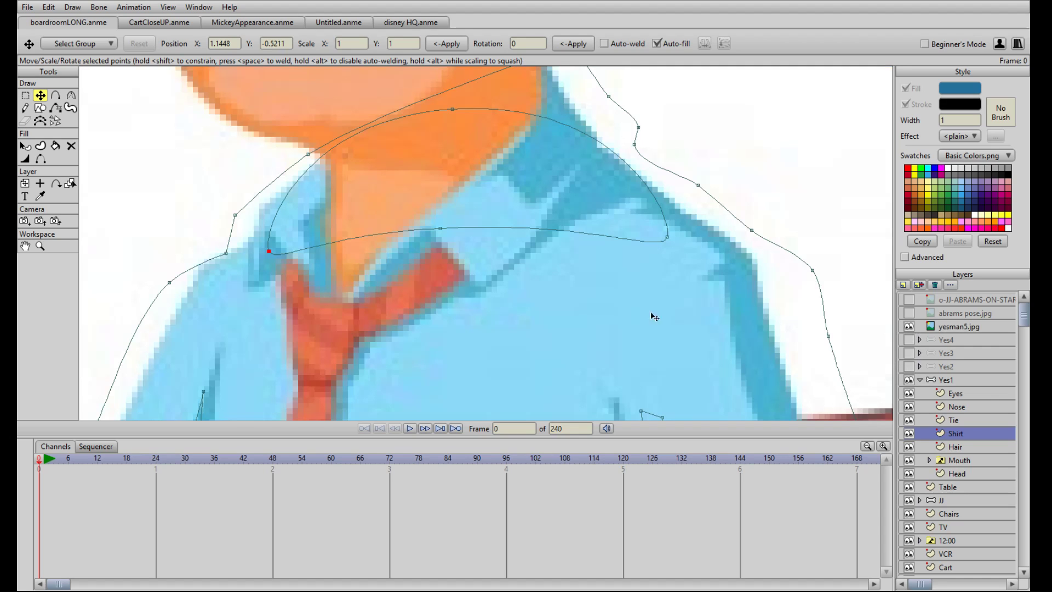
left_click_drag(272, 253, 258, 286)
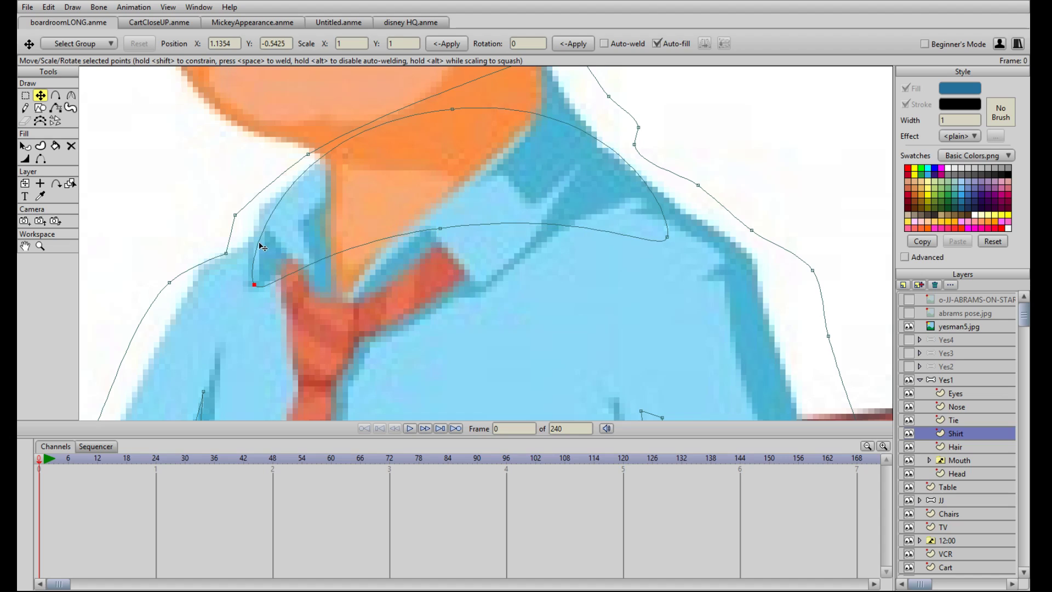
left_click_drag(464, 114, 580, 126)
key("a")
left_click(585, 87)
key("t")
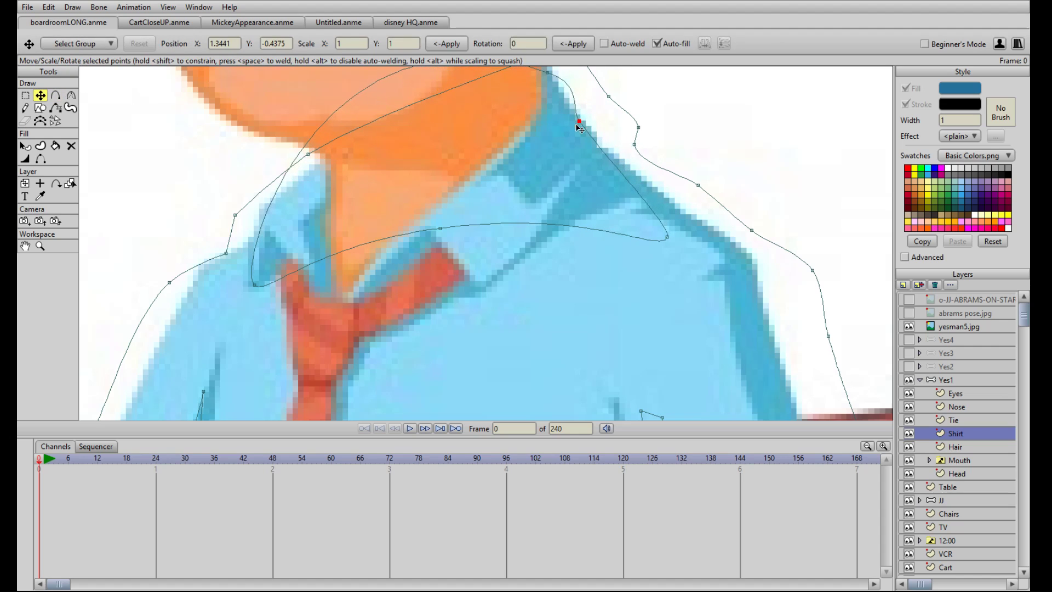
left_click_drag(668, 238, 684, 217)
Step: Add a point to the shadow's lower edge and bend that edge along the shoulder fold to the collar tip beside the tie
key("a")
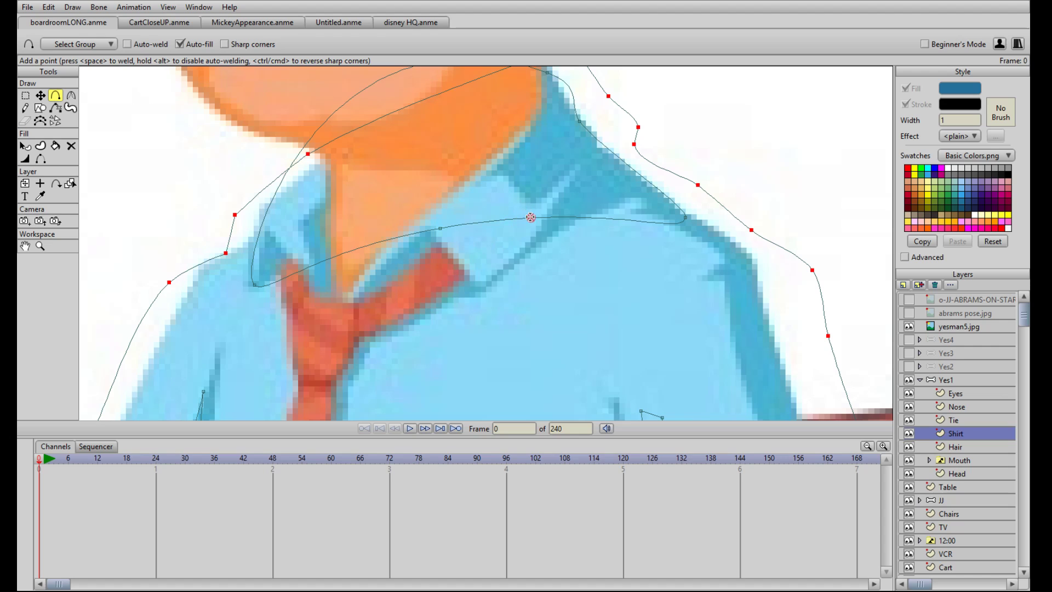
left_click(531, 218)
key("t")
left_click_drag(530, 217, 636, 204)
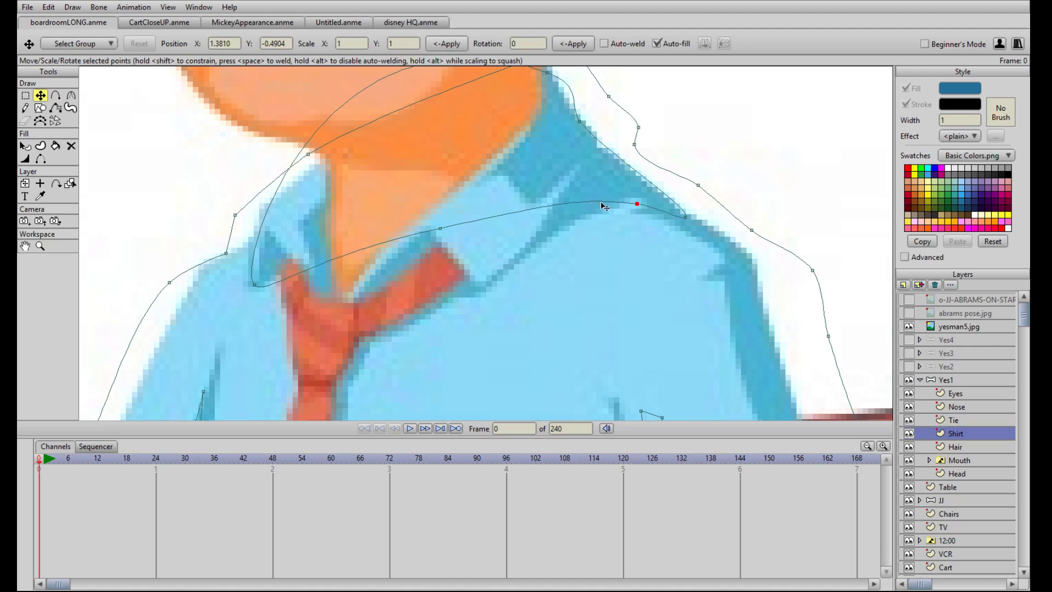
left_click_drag(441, 230, 557, 229)
left_click_drag(254, 288, 486, 295)
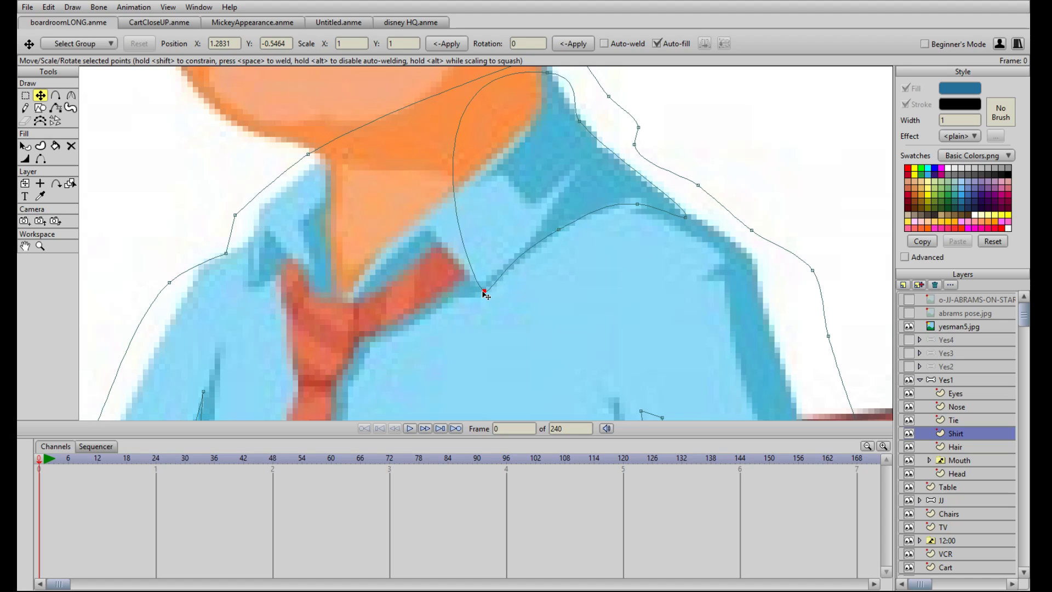
Step: Add points along the shadow's inner edge to trace the collar flap from its tip upward, and make the top point a sharp corner
key("a")
left_click(470, 272)
key("t")
left_click_drag(470, 272, 481, 286)
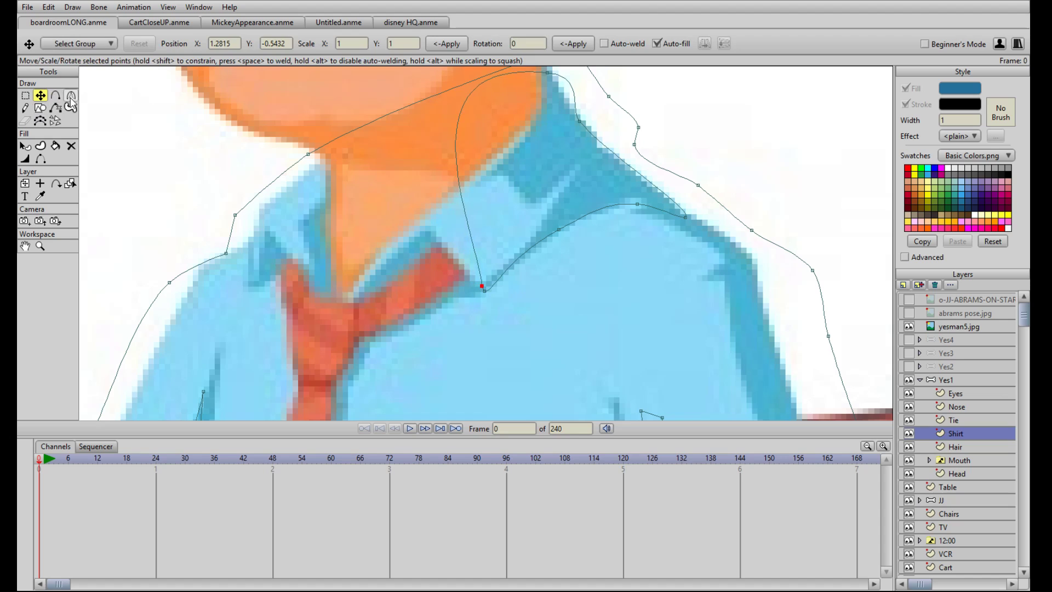
key("a")
left_click(470, 205)
key("t")
left_click_drag(470, 206, 561, 232)
left_click_drag(552, 196, 579, 168)
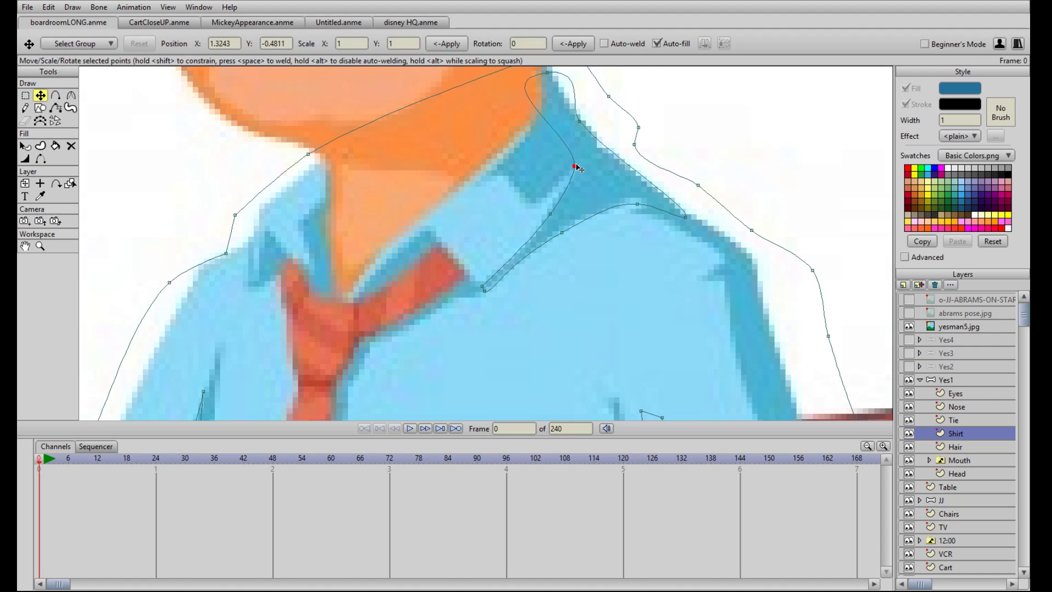
left_click(72, 97)
left_click(131, 46)
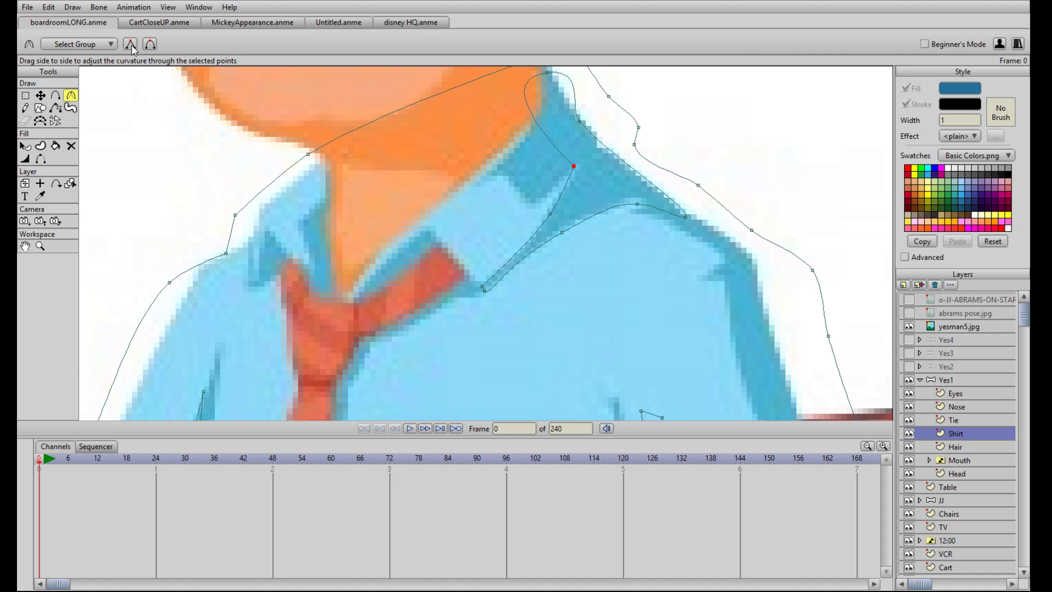
Step: Add points that trace the notch of the shadow across the collar to the neck, and sharpen the corner at the neck
key("a")
left_click(549, 140)
key("t")
left_click_drag(549, 140, 533, 202)
key("a")
left_click(504, 168)
key("t")
left_click_drag(504, 167, 483, 177)
key("a")
left_click(504, 165)
key("t")
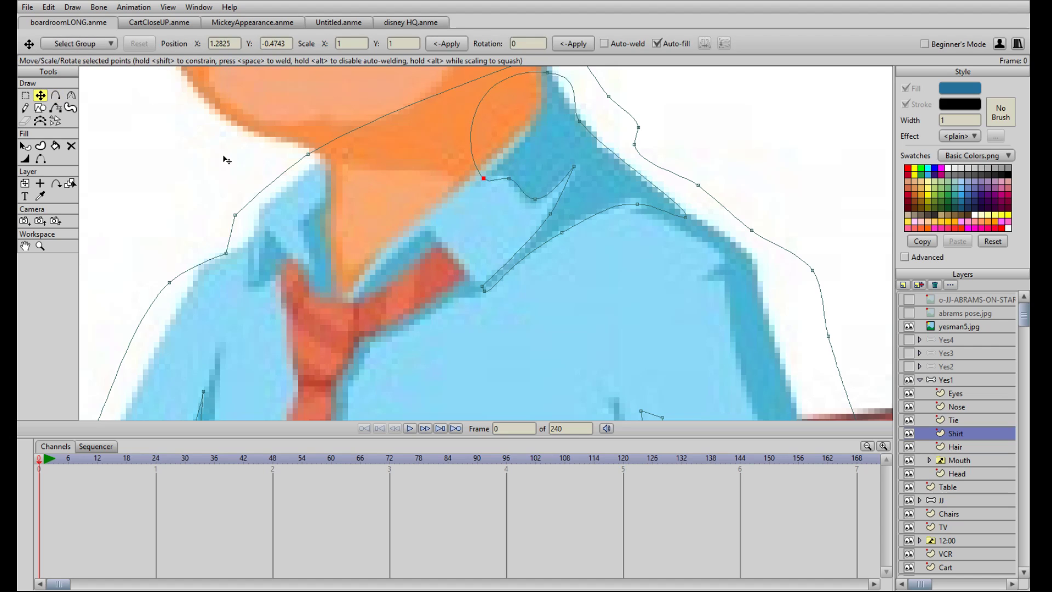
left_click(71, 95)
Step: Add a point where the collar meets the back of the neck and turn it into a sharp corner
left_click_drag(374, 161, 306, 228)
key("a")
left_click(418, 165)
key("t")
left_click_drag(423, 169, 458, 207)
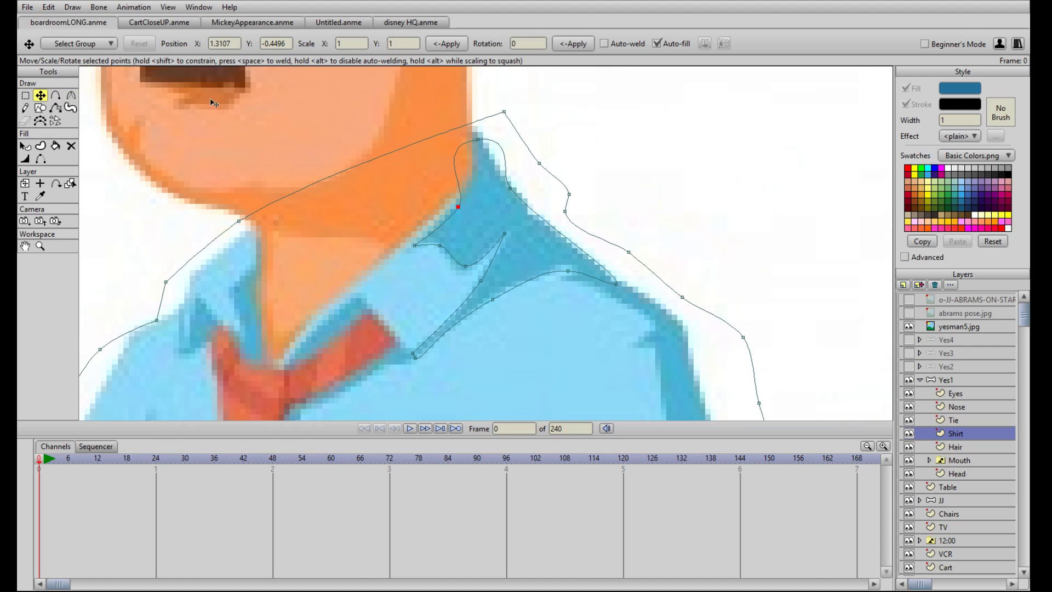
left_click(72, 96)
left_click(131, 44)
Step: Extend the collar shadow's top to the shirt's peak and outer edge, adding another point along the back of the collar
key("t")
left_click_drag(479, 143, 538, 168)
key("a")
left_click(552, 189)
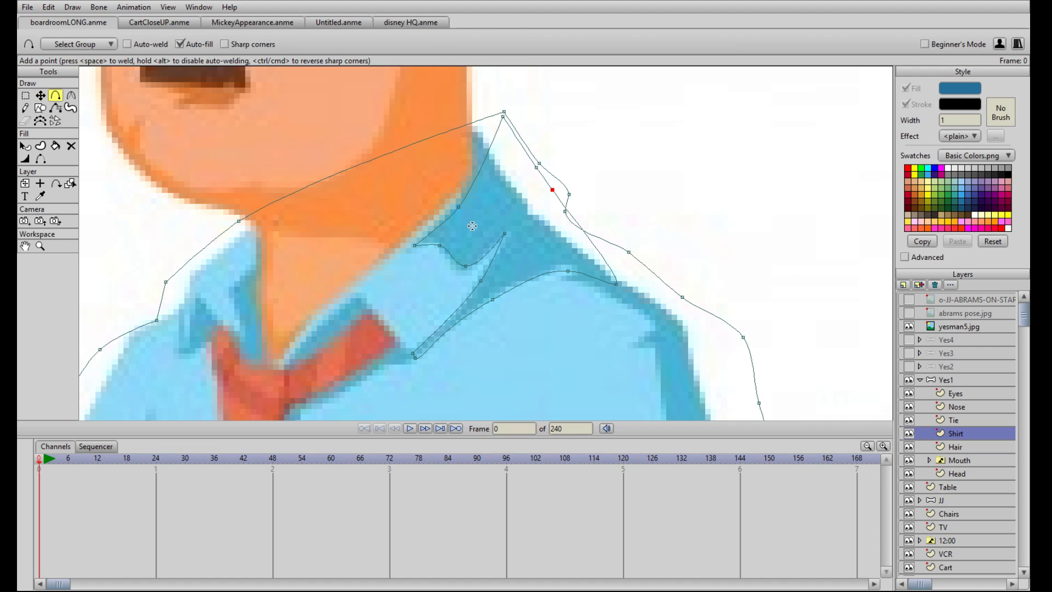
Step: Compare the collar shadow with the yesman5.jpg reference, then hide the reference and inspect the shaded shirt on the character
scroll(493, 243, "down", 3)
scroll(493, 244, "up", 3)
scroll(491, 259, "down", 3)
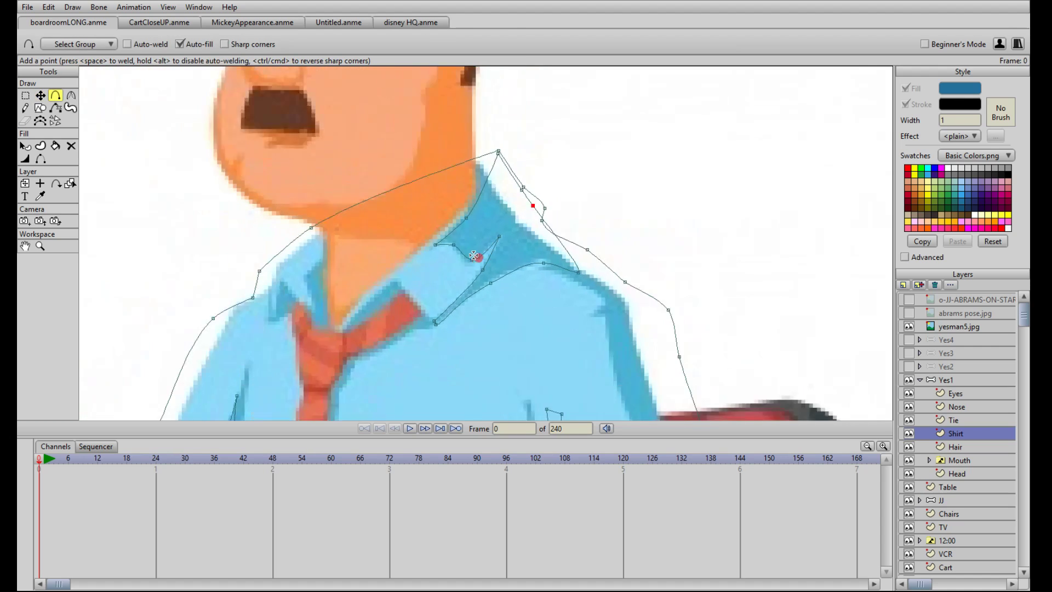
scroll(464, 310, "down", 2)
scroll(464, 309, "up", 4)
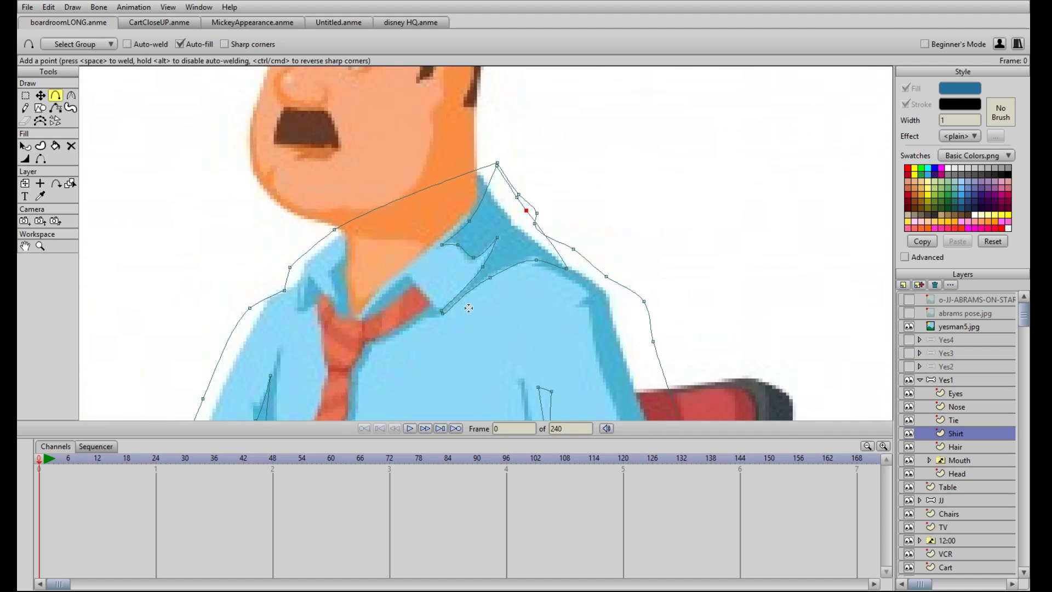
scroll(483, 308, "down", 3)
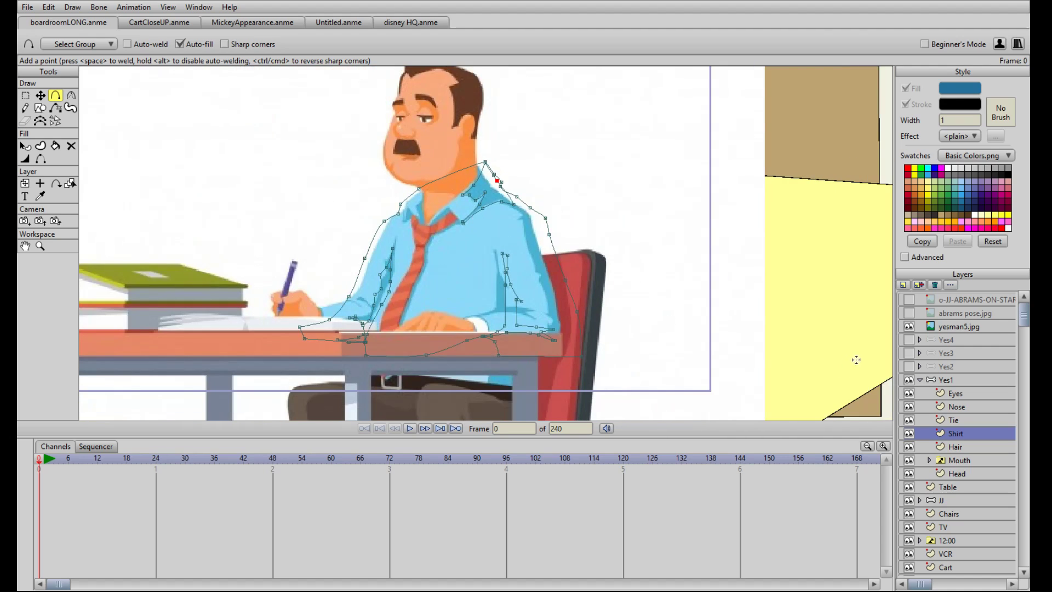
left_click(910, 327)
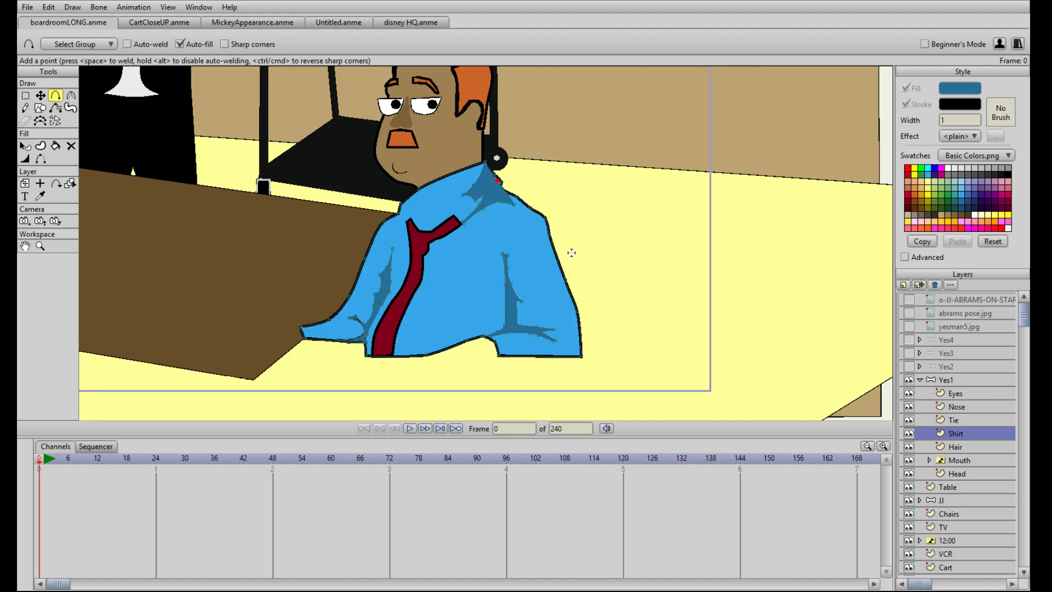
scroll(517, 257, "up", 1)
scroll(517, 257, "down", 4)
scroll(516, 257, "up", 2)
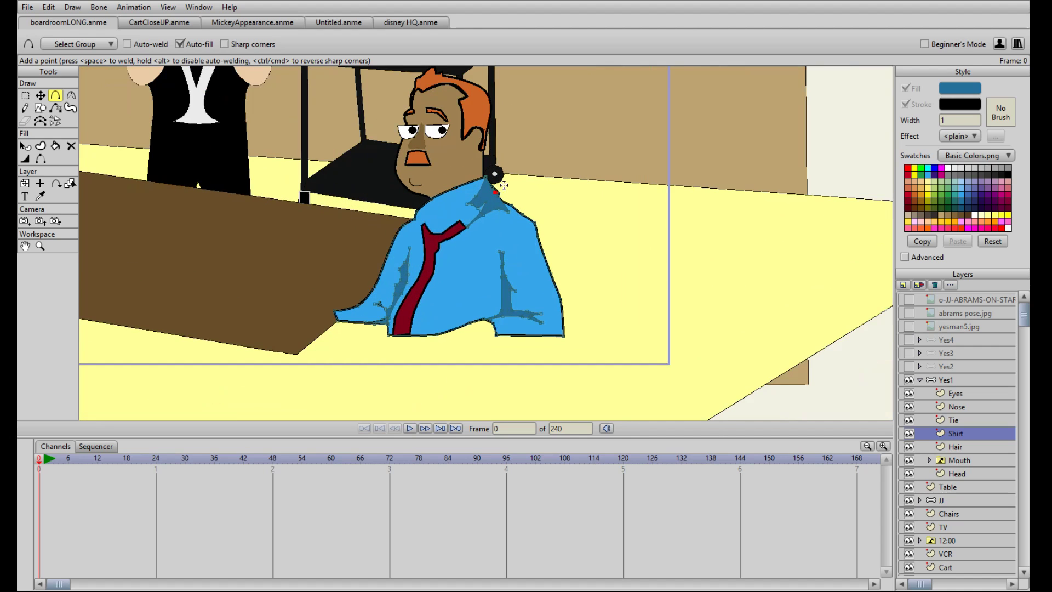
Step: Hide the whole Yes1 character group in the boardroom scene
scroll(420, 249, "down", 1)
left_click_drag(285, 257, 636, 285)
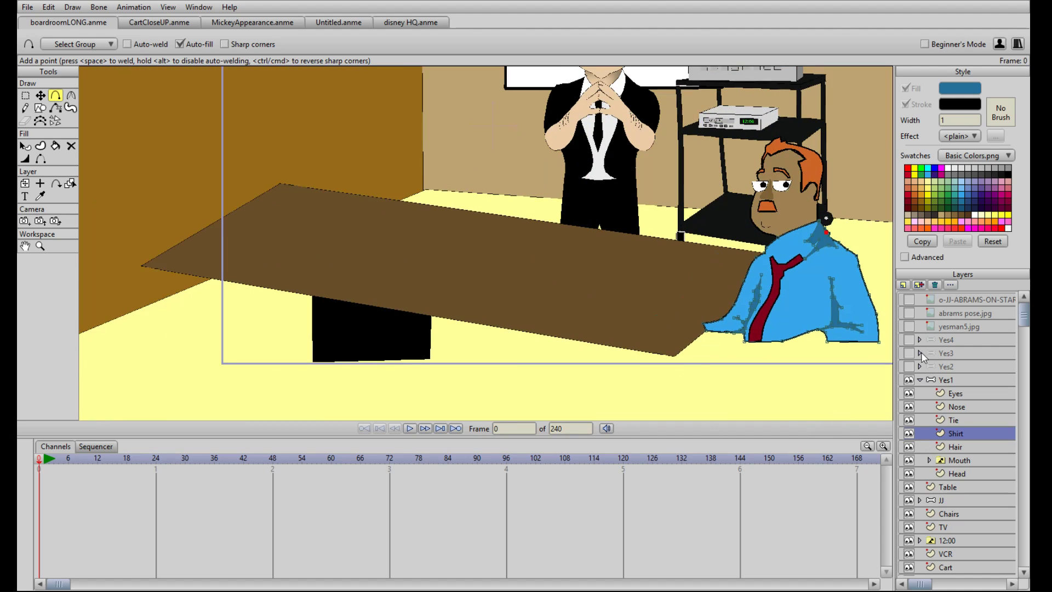
left_click(909, 380)
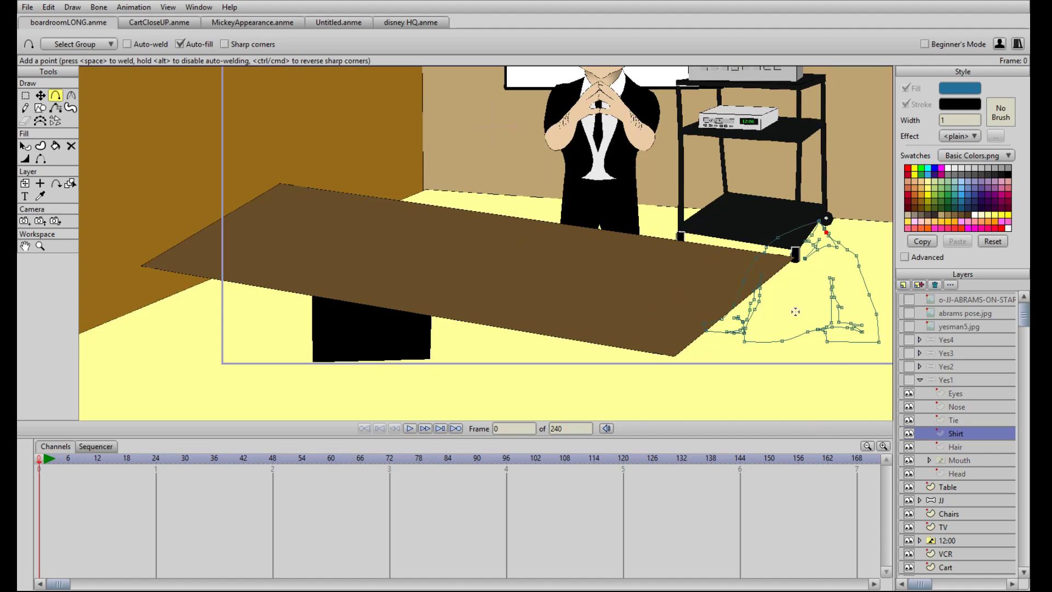
Step: Collapse the Yes1 layer group
left_click_drag(495, 218, 458, 269)
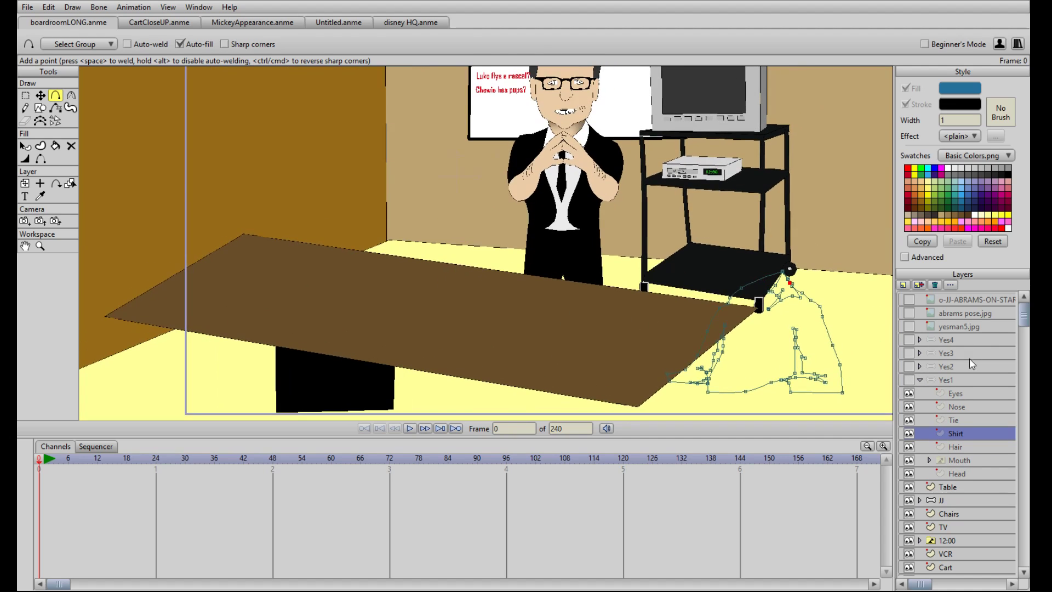
left_click(919, 380)
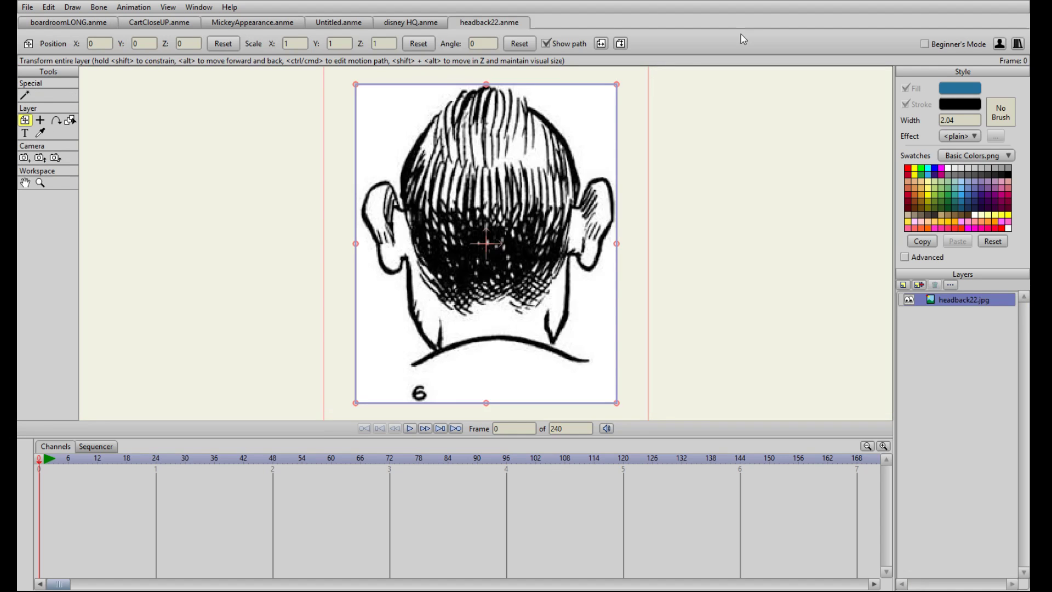
Step: Close the headback22.anme document and return to the boardroomLONG.anme scene
left_click(454, 23)
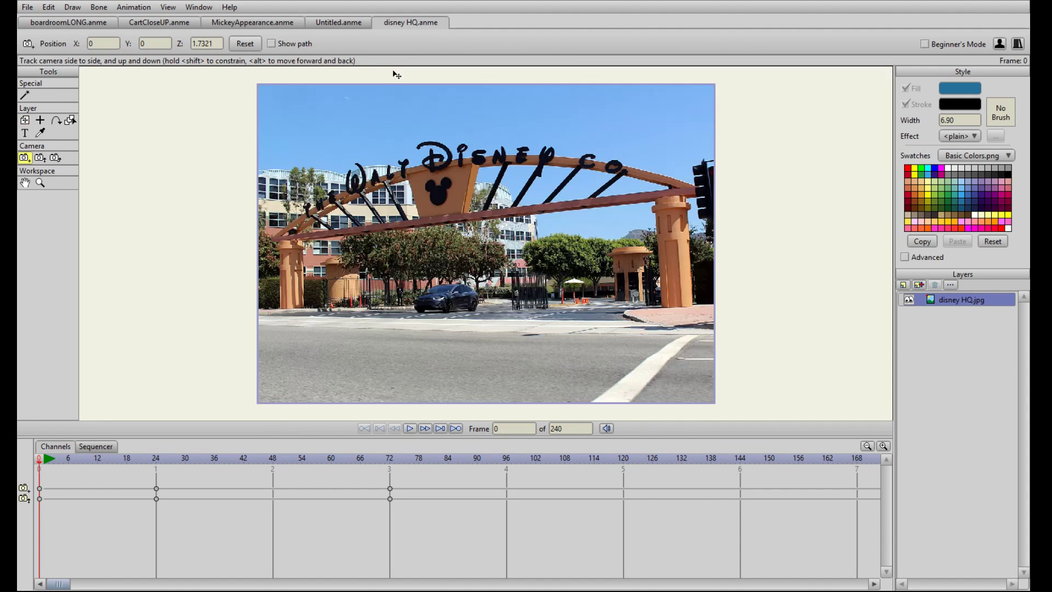
left_click(144, 25)
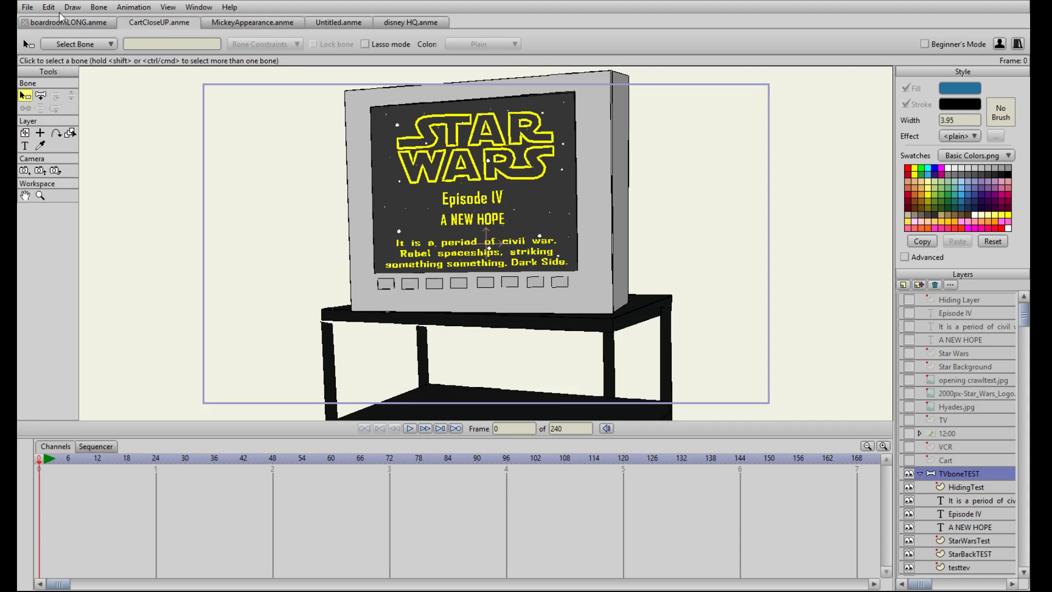
left_click(61, 20)
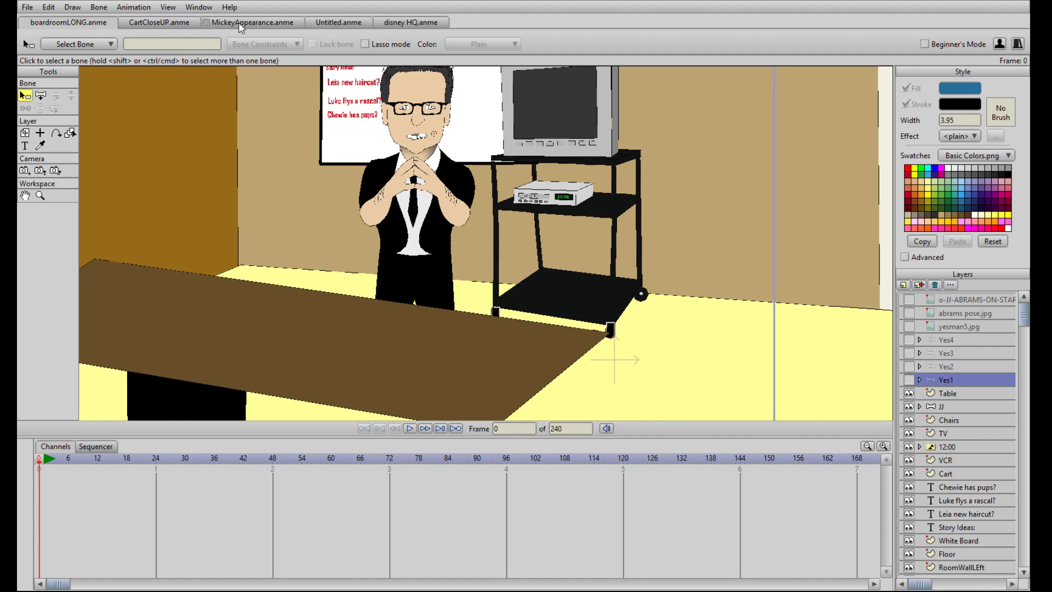
Step: Briefly show the Yes2, Yes3 and Yes4 groups to check each one, and expand the Yes4 group
left_click(909, 367)
left_click(909, 367)
left_click(908, 353)
left_click(909, 352)
left_click(909, 339)
left_click(909, 340)
left_click(941, 341)
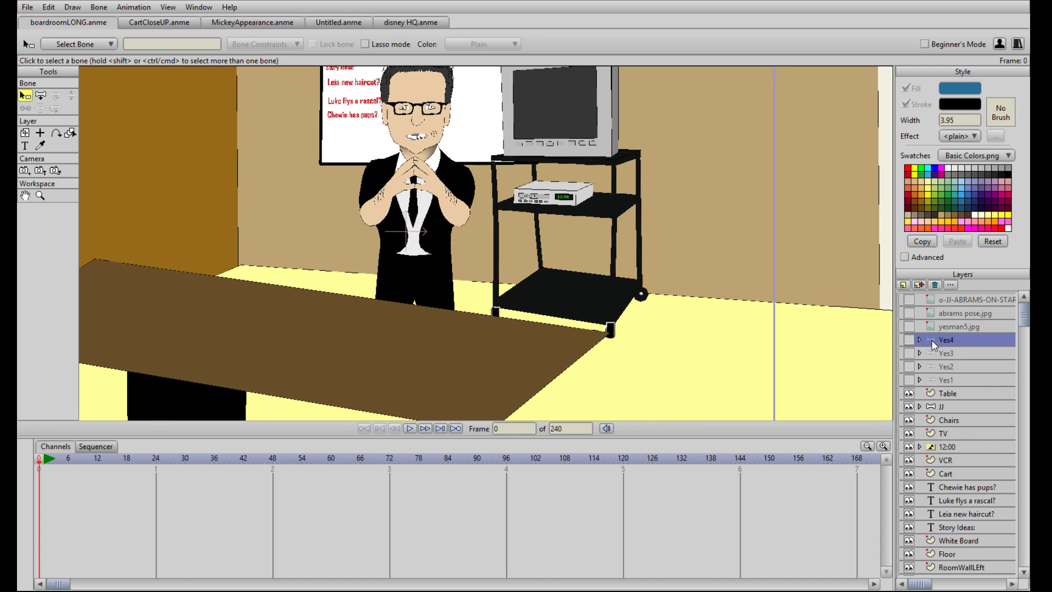
left_click(920, 340)
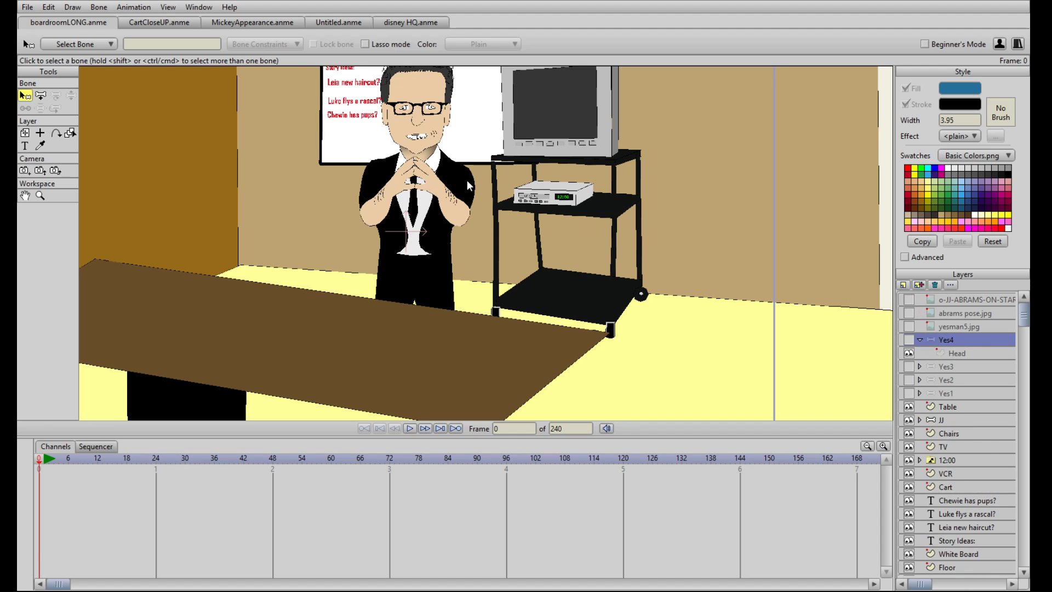
Step: Show the Yes1 character and place the headback22.jpg reference at the near table edge beside him, scaled to about 0.67
left_click_drag(531, 330, 458, 176)
left_click_drag(429, 133, 447, 194)
scroll(454, 196, "down", 1)
scroll(454, 196, "up", 1)
left_click_drag(540, 200, 510, 249)
left_click_drag(430, 228, 409, 208)
left_click(909, 406)
left_click_drag(432, 272, 444, 296)
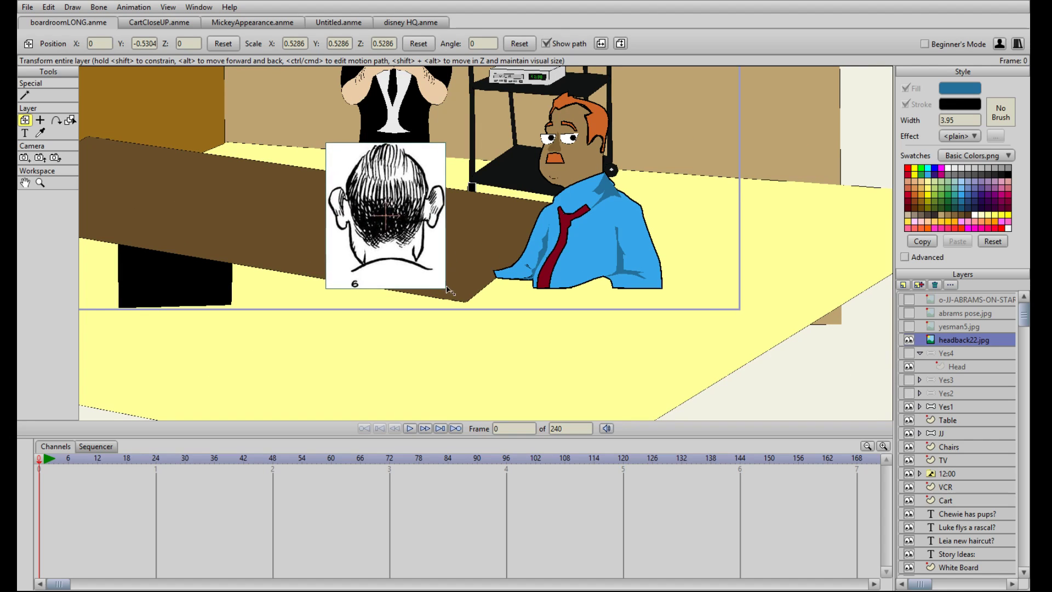
left_click_drag(399, 220, 399, 222)
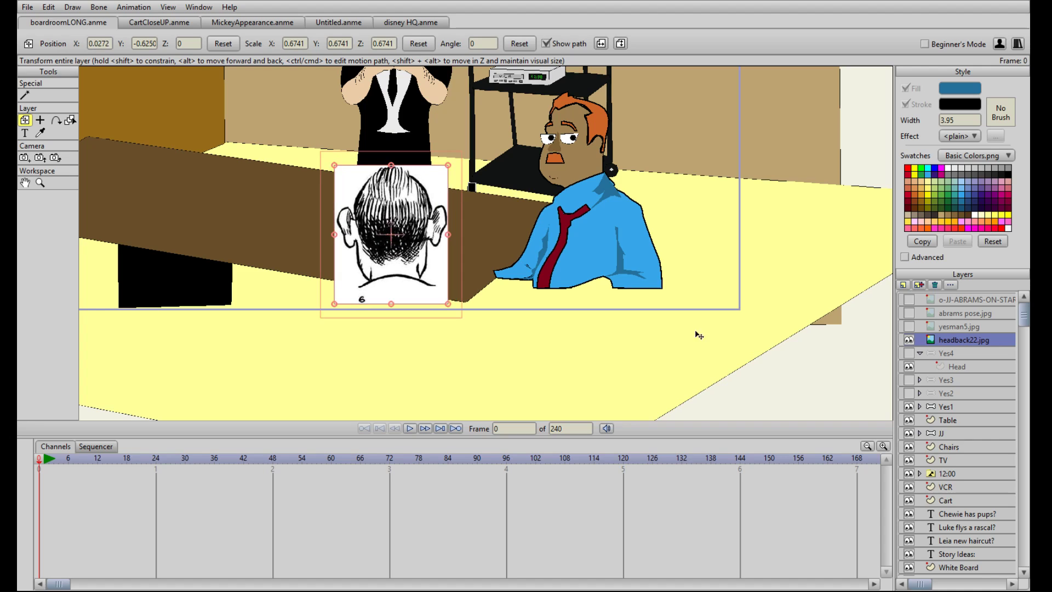
Step: Check the Yes4 head circle, hide its group, and move the Head layer's top and right points onto the reference's right ear
left_click(909, 367)
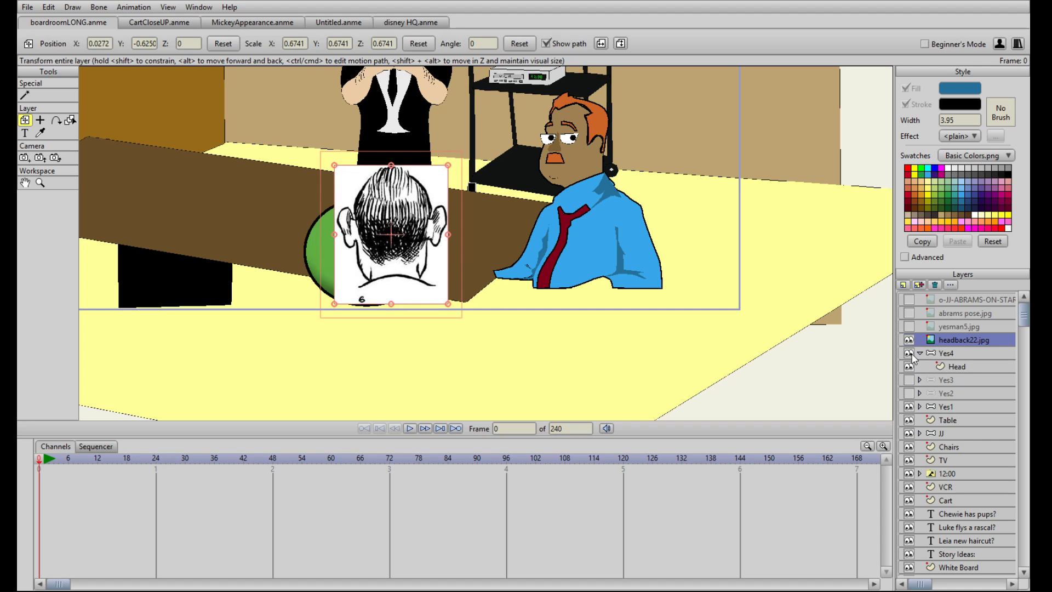
left_click(956, 370)
scroll(554, 310, "up", 4)
left_click_drag(435, 265, 523, 251)
mouse_move(327, 172)
left_mouse_down()
mouse_move(323, 218)
mouse_move(345, 181)
mouse_move(472, 181)
mouse_move(487, 199)
left_mouse_up()
key("t")
key("Return")
left_click_drag(459, 293, 493, 246)
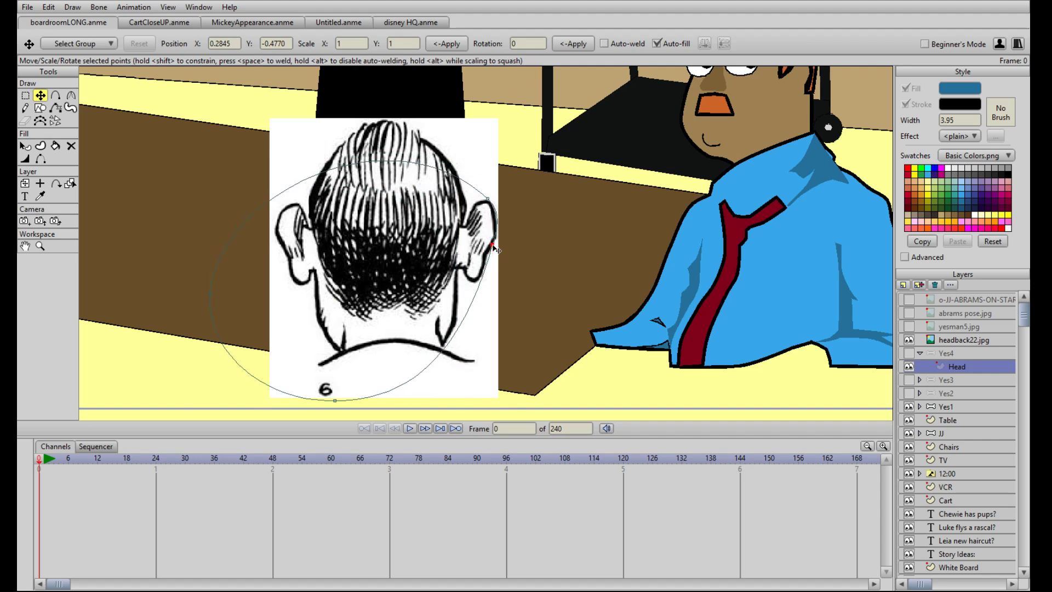
Step: Add points along the top and outer edge of the right ear, fitting the head outline to the reference
key("a")
left_click(465, 183)
key("t")
left_click(465, 183)
left_click_drag(464, 183, 495, 213)
key("a")
left_click(497, 210)
key("t")
Step: Add a point beyond the right ear's outer edge and pull it to where the earlobe meets the neck
scroll(488, 242, "up", 3)
key("a")
left_click(492, 265)
key("t")
left_click_drag(492, 266, 434, 289)
Step: Add points around the right earlobe and make the point where it meets the neck a sharp corner
key("a")
left_click(471, 284)
key("t")
key("a")
left_click(462, 322)
key("t")
key("a")
left_click(455, 324)
key("t")
key("a")
left_click(437, 285)
key("t")
left_click(73, 94)
left_click(133, 43)
Step: Add points down the right side of the neck to the shoulder line, aligning the outline with the reference
left_click_drag(383, 321, 427, 192)
key("a")
left_click_drag(445, 241, 476, 246)
key("t")
key("a")
left_click(480, 218)
key("t")
key("a")
left_click(452, 299)
key("t")
left_click_drag(452, 299, 457, 296)
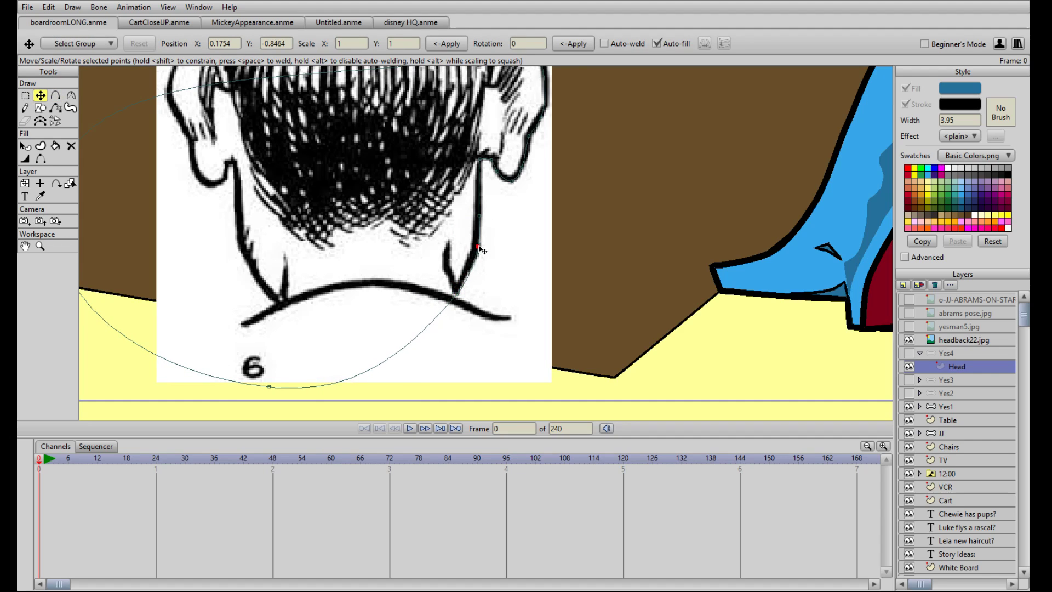
Step: Raise the circle's bottom point to the base of the neck and add a point where the neck's left side meets the shoulders
left_click_drag(270, 387, 383, 307)
key("a")
left_click(278, 301)
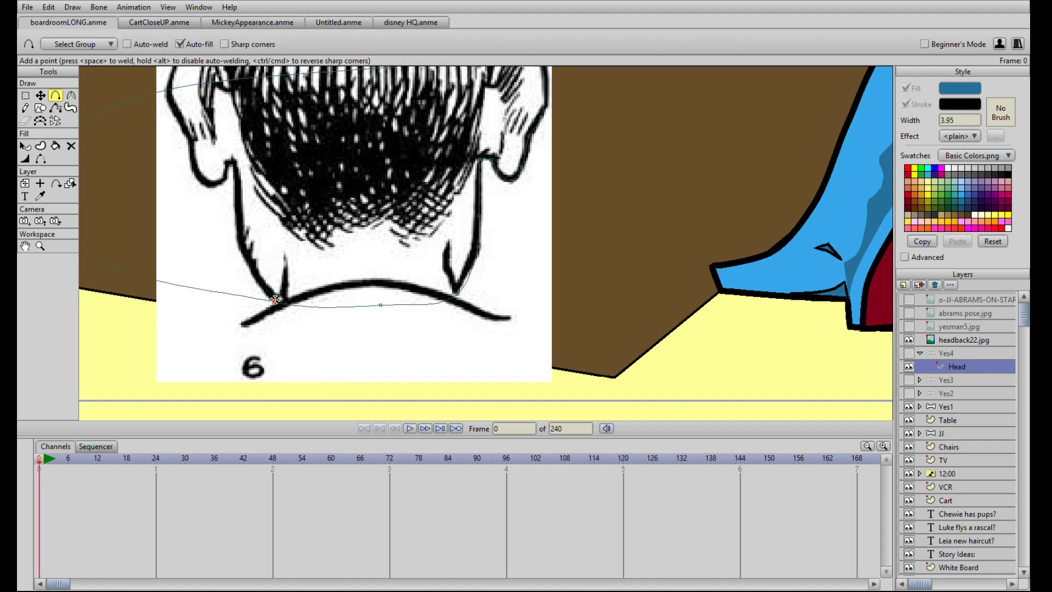
key("t")
left_click_drag(277, 301, 328, 295)
Step: Add a point halfway up the left side of the neck and align the neck's lower-left corner with the reference
key("a")
left_click(230, 279)
key("t")
left_click_drag(239, 280, 293, 234)
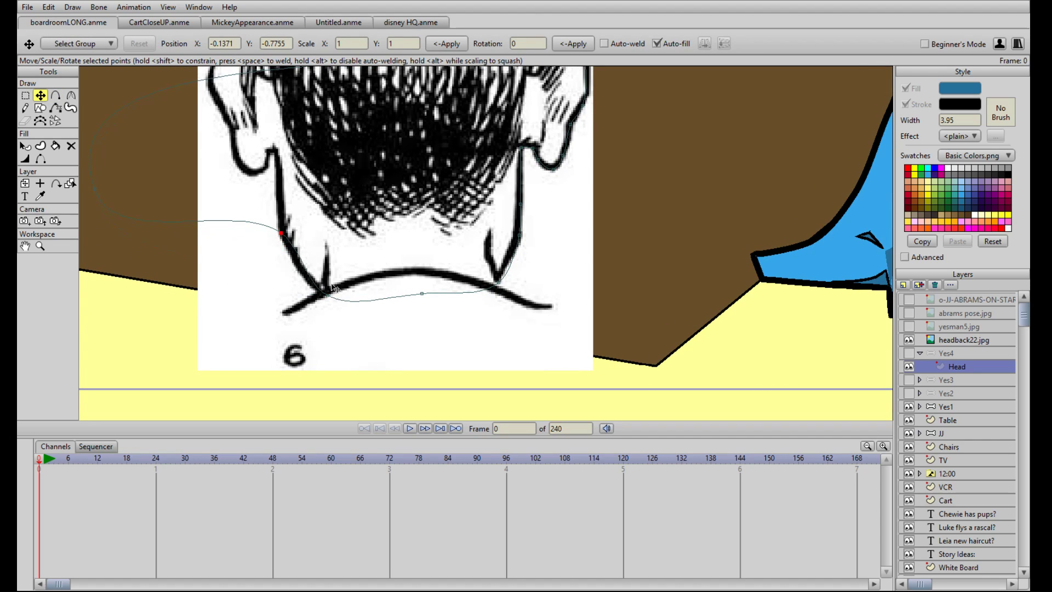
left_click_drag(328, 297, 325, 296)
left_click_drag(287, 239, 333, 252)
left_click(326, 294)
Step: Add a point where the left earlobe meets the neck and turn it into a sharp corner
key("a")
left_click(241, 235)
key("t")
left_click_drag(242, 235, 301, 180)
left_click_drag(299, 249, 305, 248)
left_click_drag(303, 182, 298, 178)
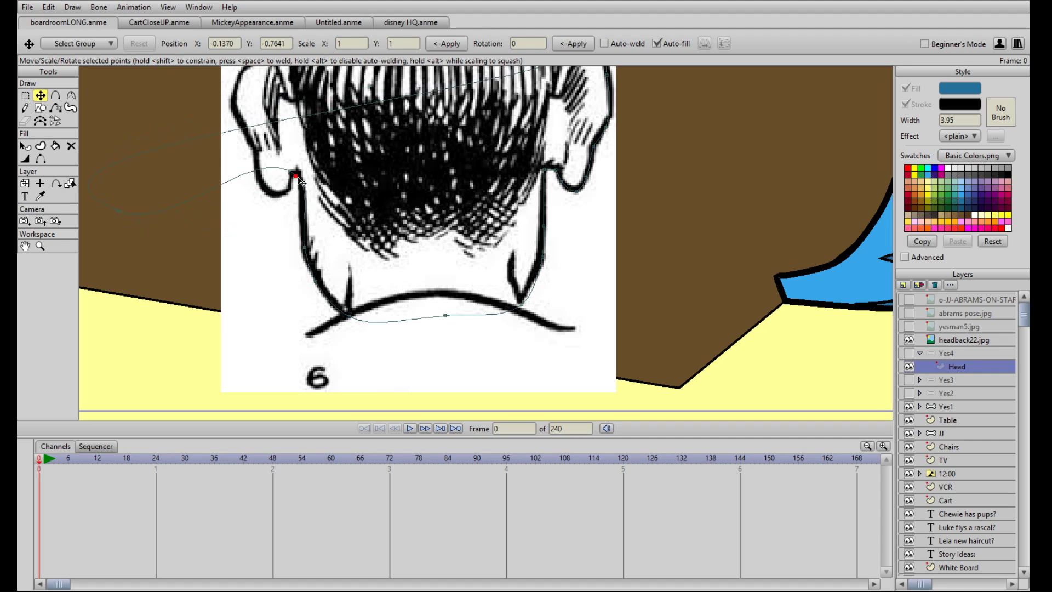
left_click(71, 95)
left_click_drag(295, 177, 392, 239)
scroll(370, 267, "down", 2)
scroll(370, 268, "up", 1)
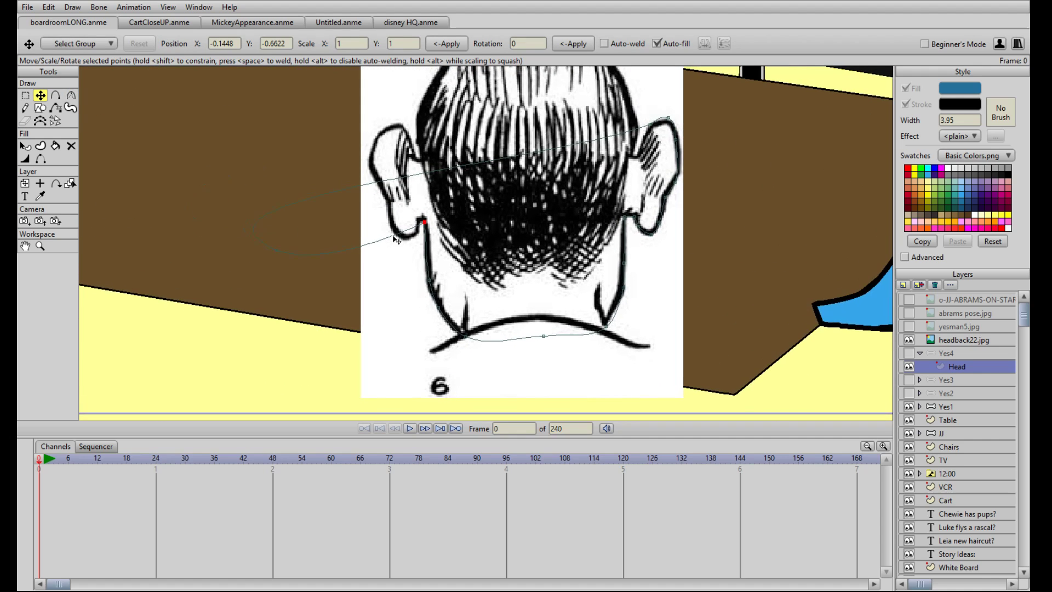
Step: Add points around the left earlobe and the ear's lower outer edge, following the reference
scroll(405, 227, "up", 4)
key("a")
left_click(350, 207)
key("t")
left_click_drag(350, 206, 402, 194)
key("a")
key("t")
scroll(320, 219, "down", 2)
key("a")
key("t")
Step: Add points along the upper outer edge and over the top of the left ear
scroll(375, 144, "up", 2)
key("a")
left_click(354, 163)
key("t")
key("a")
left_click(378, 135)
key("t")
key("a")
key("t")
Step: Add points down the left ear's inner edge to where it meets the side of the head
key("a")
left_click(383, 168)
key("t")
key("a")
left_click(403, 193)
key("t")
key("a")
left_click(411, 201)
key("t")
Step: Pull the outline up the left side of the head above the ear and refine the points at their junction
key("a")
left_click(400, 173)
key("t")
left_click_drag(403, 151, 401, 133)
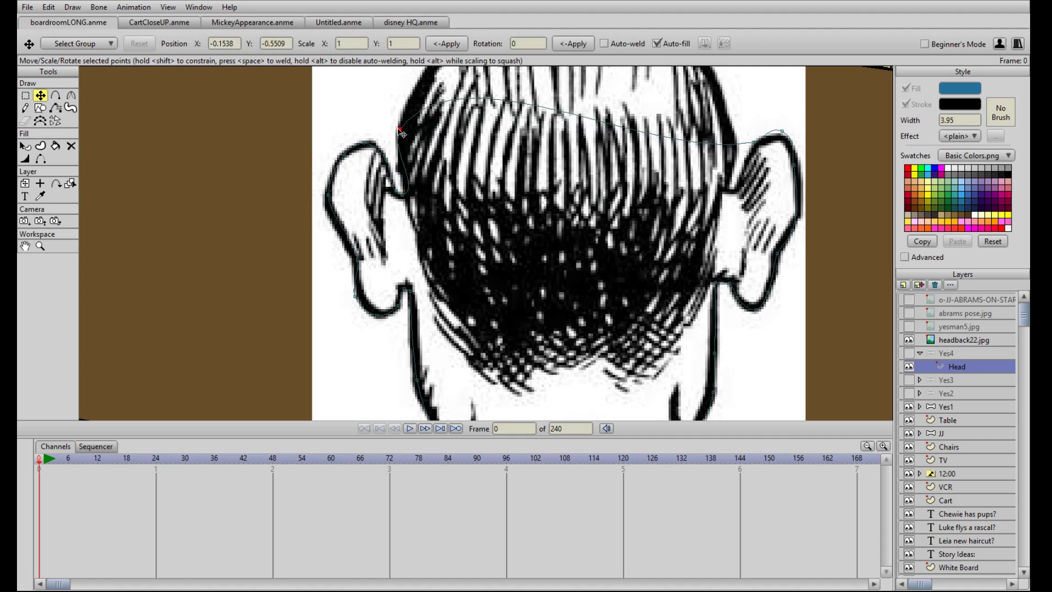
key("a")
left_click(407, 186)
key("t")
left_click_drag(408, 186, 404, 180)
scroll(401, 180, "down", 3)
scroll(486, 243, "up", 3)
Step: Check all the outline's points, pull a new one to the top of the hair, and shape the head's upper-left curve
left_click_drag(513, 171, 435, 266)
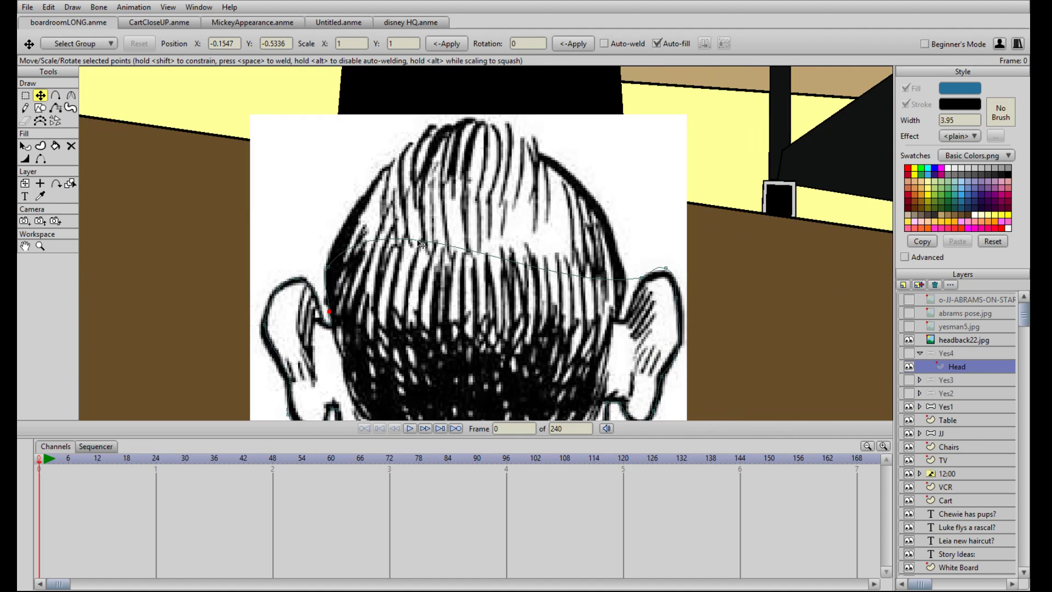
key("ctrl+a")
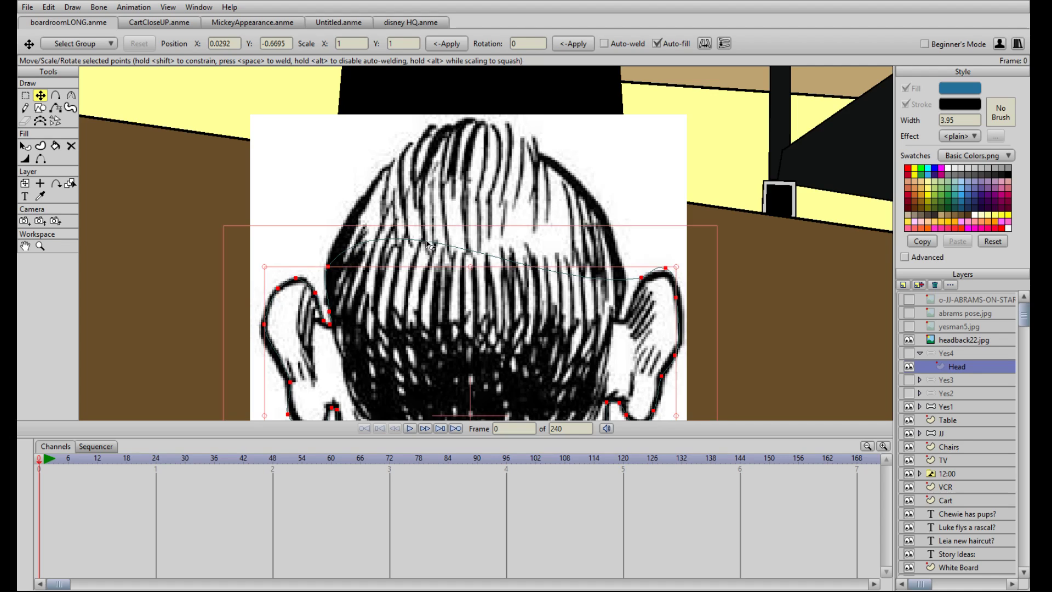
key("g")
left_click(429, 251)
key("a")
left_click(364, 241)
key("t")
left_click_drag(364, 241, 451, 123)
key("a")
left_click(411, 193)
key("t")
Step: Add further points along the crown and place one on the highest tip of the hair
key("a")
key("t")
key("a")
key("t")
key("a")
left_click(457, 125)
key("t")
key("a")
left_click(468, 130)
key("t")
left_click_drag(467, 130, 469, 124)
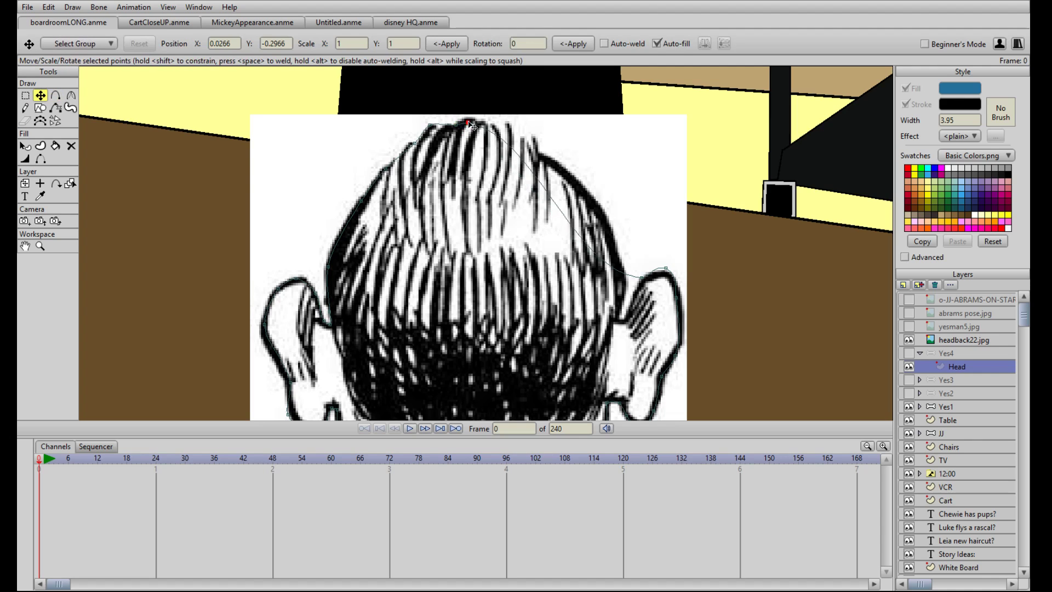
Step: Add outline points from the tip of the hair across the crown to the notch before the first tuft
scroll(474, 127, "up", 3)
key("a")
left_click(398, 96)
key("t")
left_click_drag(398, 96, 492, 149)
key("a")
left_click(404, 108)
key("t")
key("a")
left_click(427, 114)
key("t")
Step: Trace the first spiky hair tuft right of the crown with points at its base, tip and far side
key("a")
left_click(438, 141)
key("t")
key("a")
left_click(463, 93)
key("t")
key("a")
left_click(458, 133)
key("t")
key("a")
Step: Trace the second, smaller hair tuft and bring the outline down to where the head's upper-right curve begins
left_click(472, 128)
key("t")
key("a")
left_click(478, 141)
key("t")
key("a")
left_click(496, 114)
key("t")
key("a")
left_click(500, 167)
key("t")
left_click(499, 169)
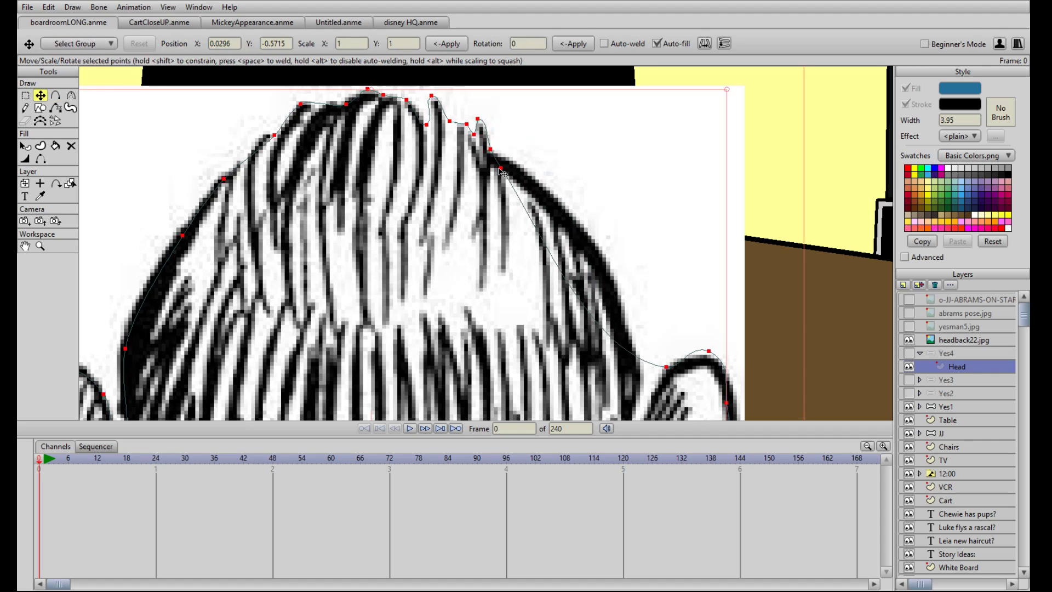
Step: Refine the point below the tufts and add points along the head's upper-right curve
left_click(503, 174)
left_click_drag(508, 172, 513, 161)
left_click_drag(550, 203, 531, 175)
key("a")
left_click(530, 192)
key("t")
left_click_drag(550, 228, 522, 191)
key("a")
left_click(516, 202)
key("t")
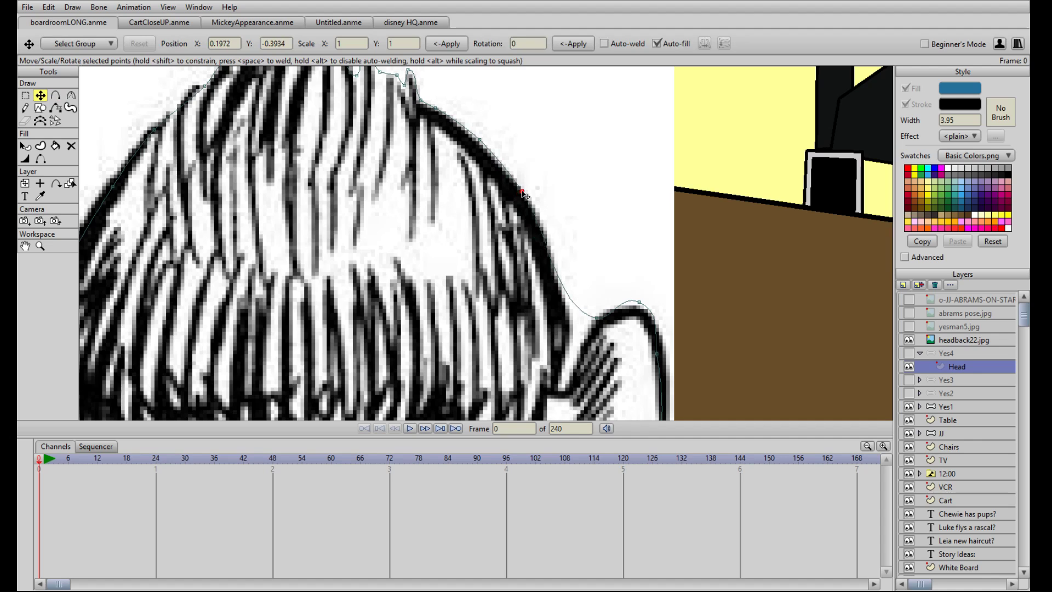
Step: Continue the outline down the head's right side and pull a point into the corner where it meets the ear
left_click_drag(540, 251, 491, 186)
key("a")
left_click(516, 223)
key("t")
key("a")
left_click(527, 239)
key("t")
left_click_drag(527, 239, 517, 327)
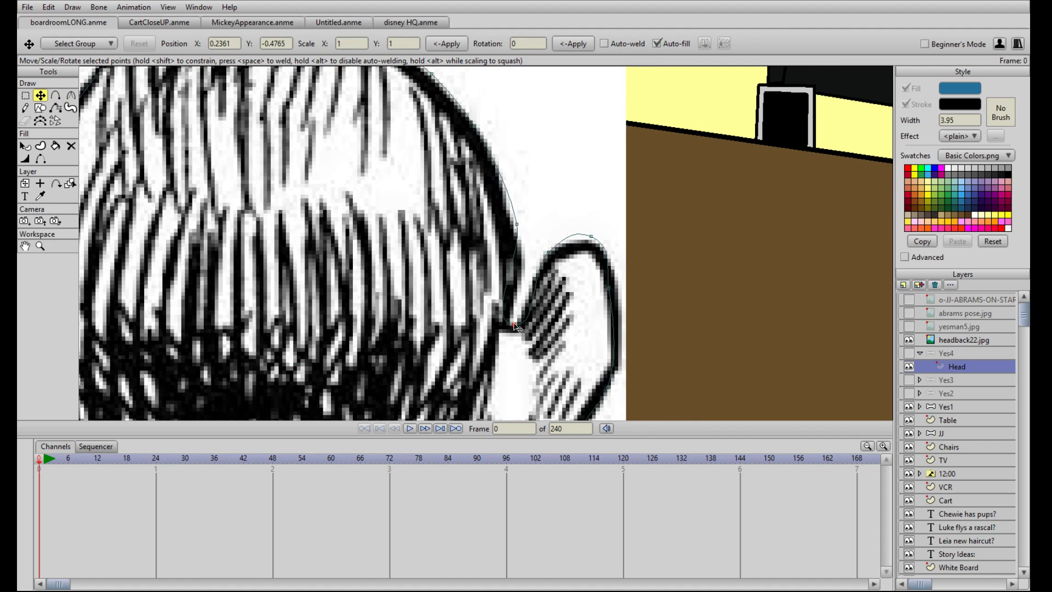
Step: Adjust the curve at the right ear junction, add points on both sides of it, and fit the ear's top point
left_click(71, 95)
left_click_drag(495, 257, 481, 258)
key("a")
left_click(528, 294)
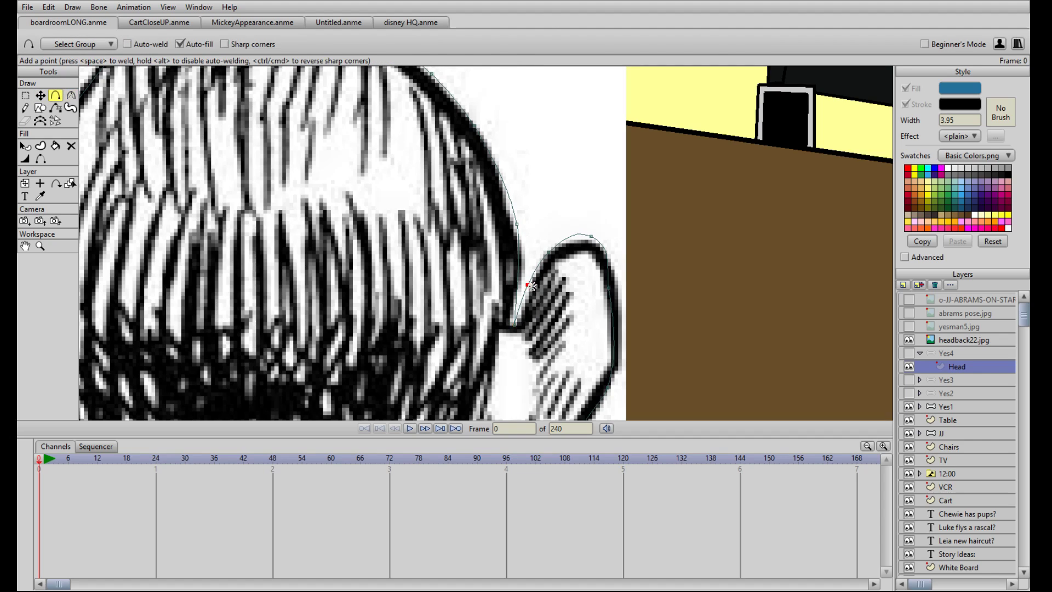
key("t")
left_click_drag(592, 238, 591, 243)
key("a")
left_click(517, 294)
key("t")
mouse_move(521, 299)
left_mouse_down()
mouse_move(521, 325)
mouse_move(524, 313)
left_mouse_up()
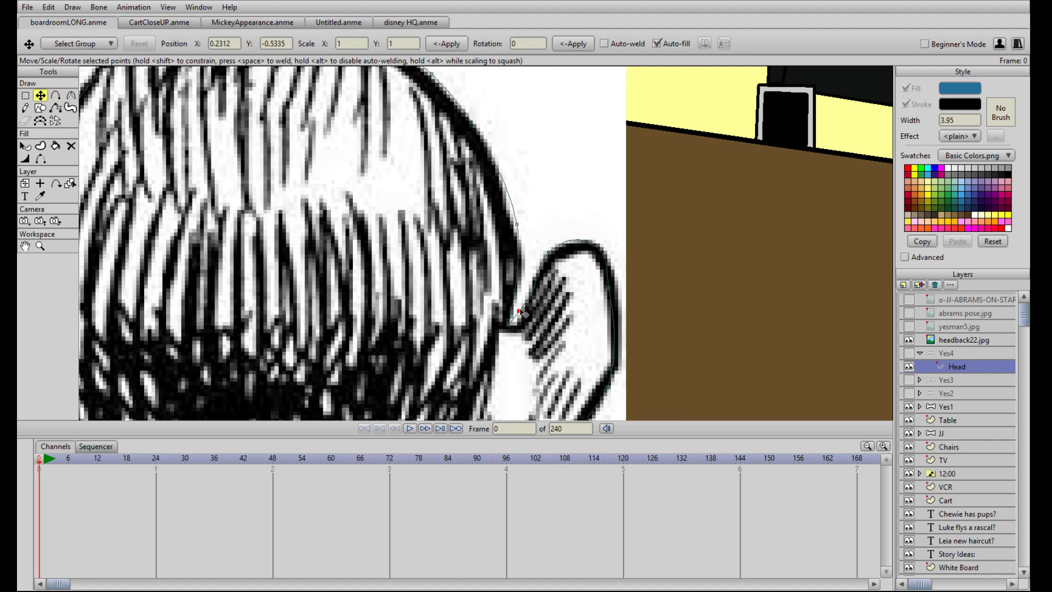
Step: Examine the traced head's placement in the whole boardroom scene and the outline style of the standing character's head
scroll(548, 305, "down", 5)
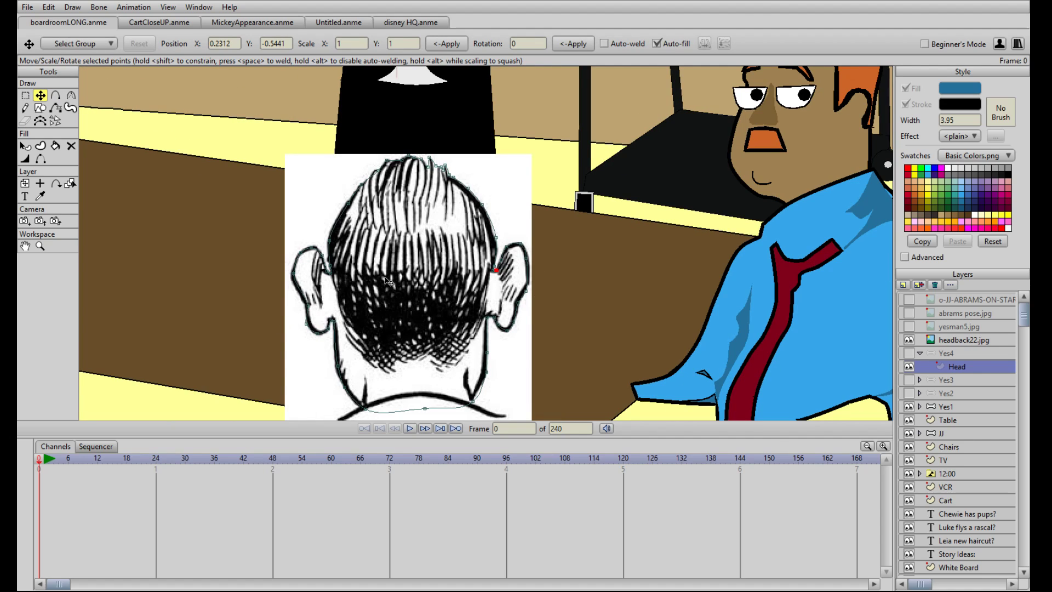
scroll(387, 289, "down", 3)
scroll(529, 280, "down", 5)
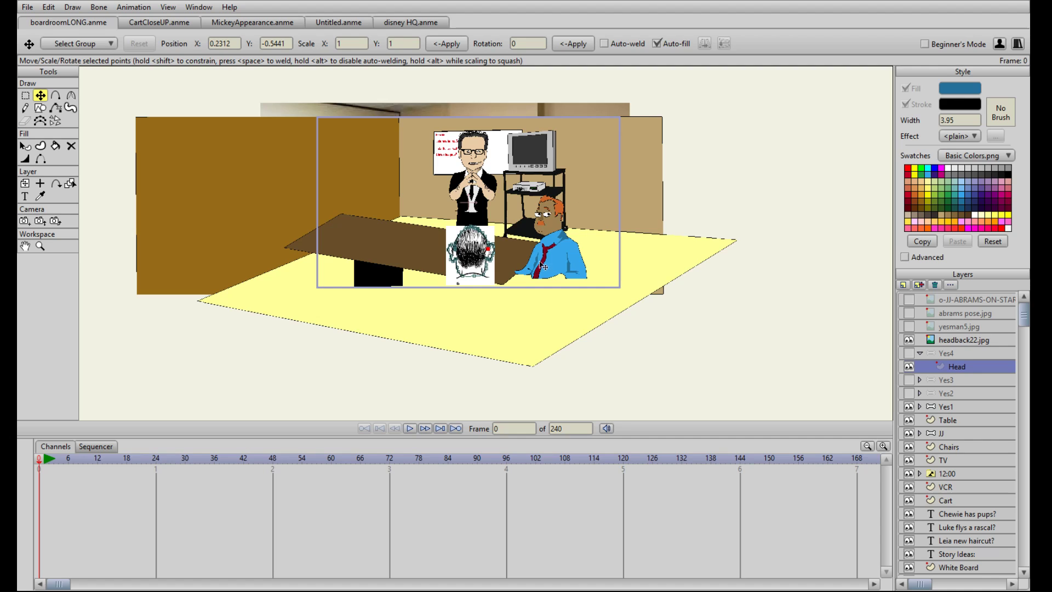
scroll(546, 256, "up", 3)
left_click_drag(558, 129, 517, 194)
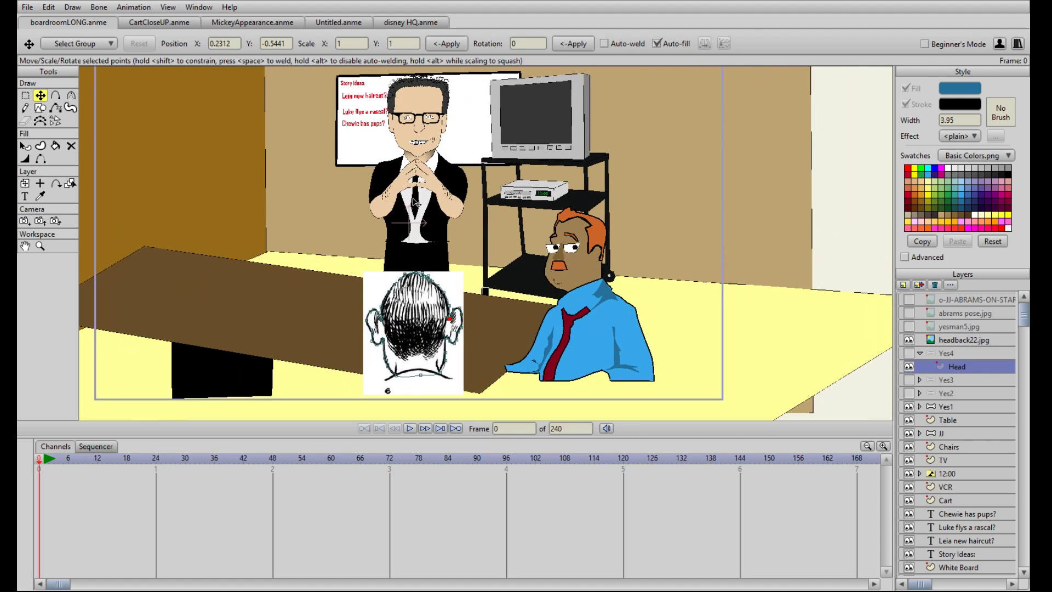
scroll(393, 144, "up", 4)
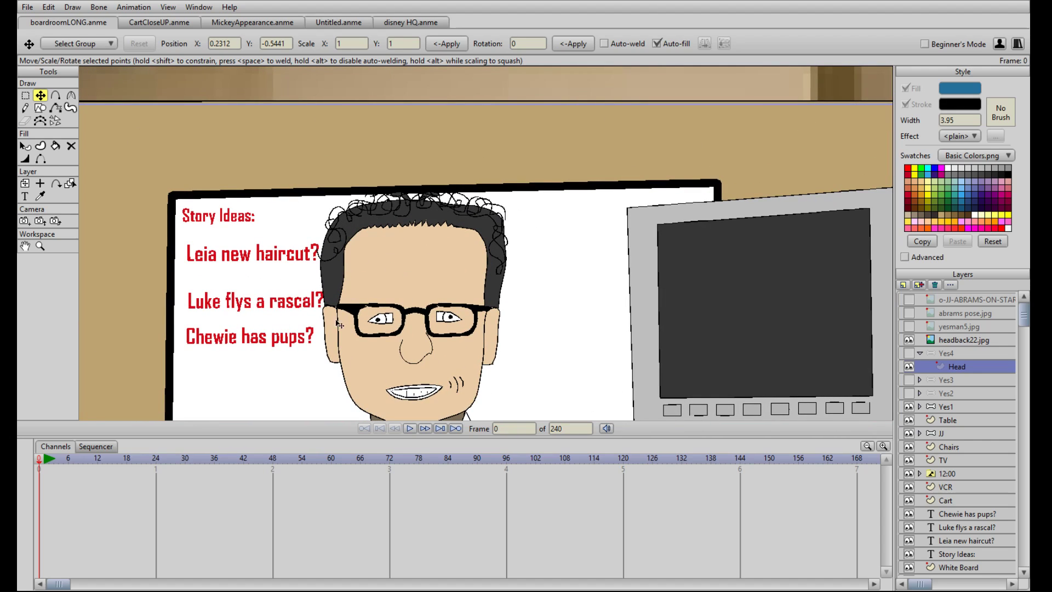
scroll(460, 310, "down", 5)
left_click_drag(453, 329, 466, 220)
scroll(444, 181, "up", 2)
scroll(469, 223, "down", 2)
scroll(469, 223, "up", 2)
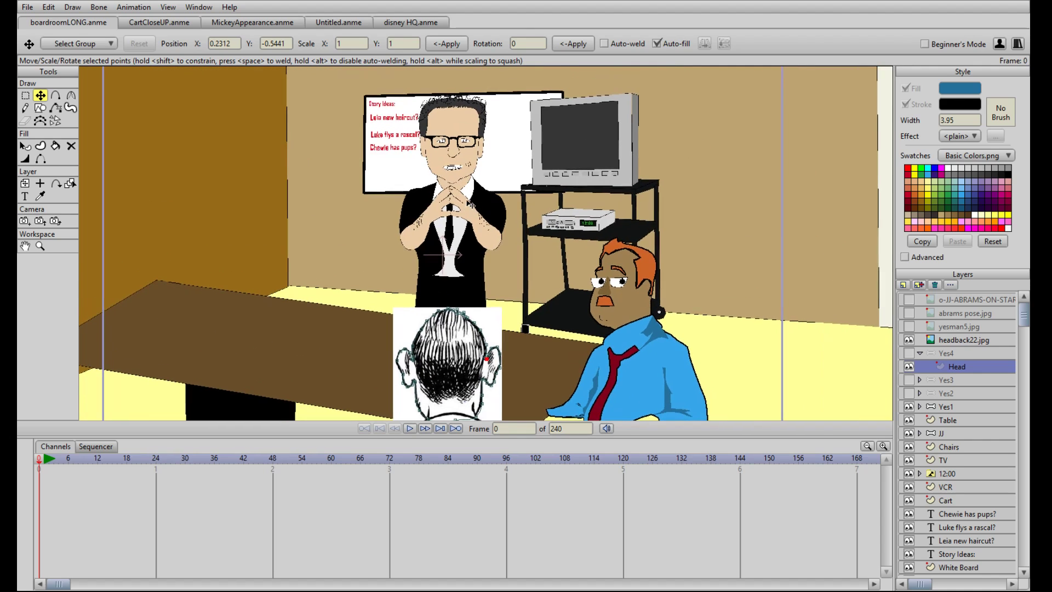